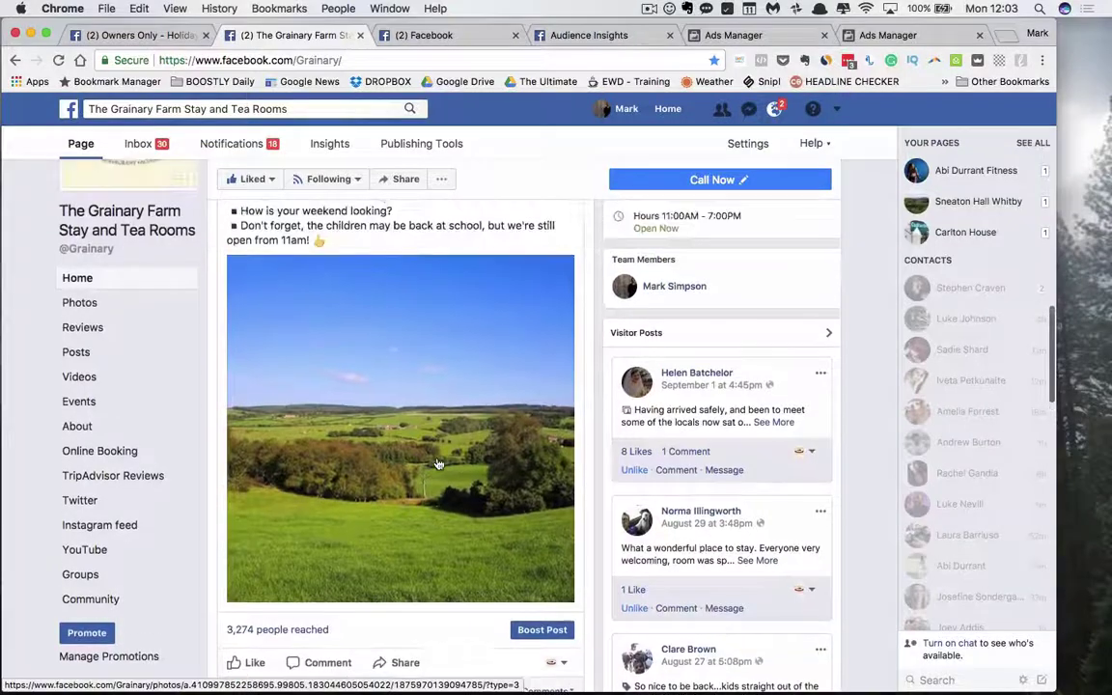
Try boosting the Friday countryside post to people who like the Page, review the budget and duration options, and cancel the promotion.
{"action": "scroll", "coordinate": [437, 465], "scroll_direction": "down", "scroll_amount": 1}
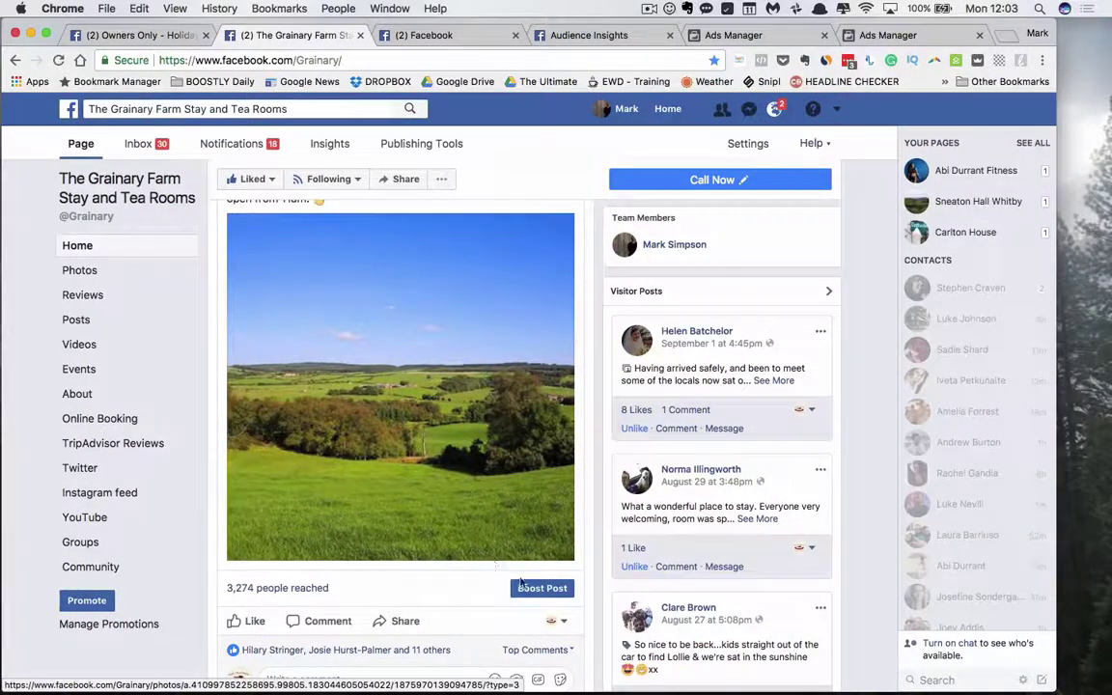
{"action": "left_click", "coordinate": [535, 590]}
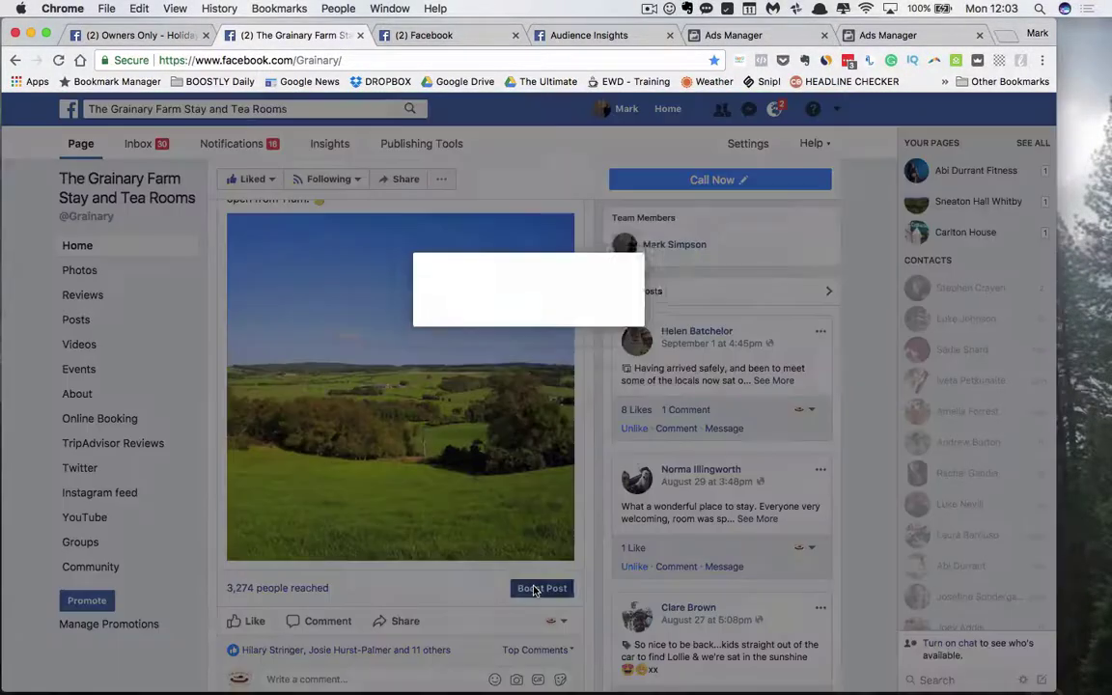
{"action": "scroll", "coordinate": [390, 487], "scroll_direction": "down", "scroll_amount": 5}
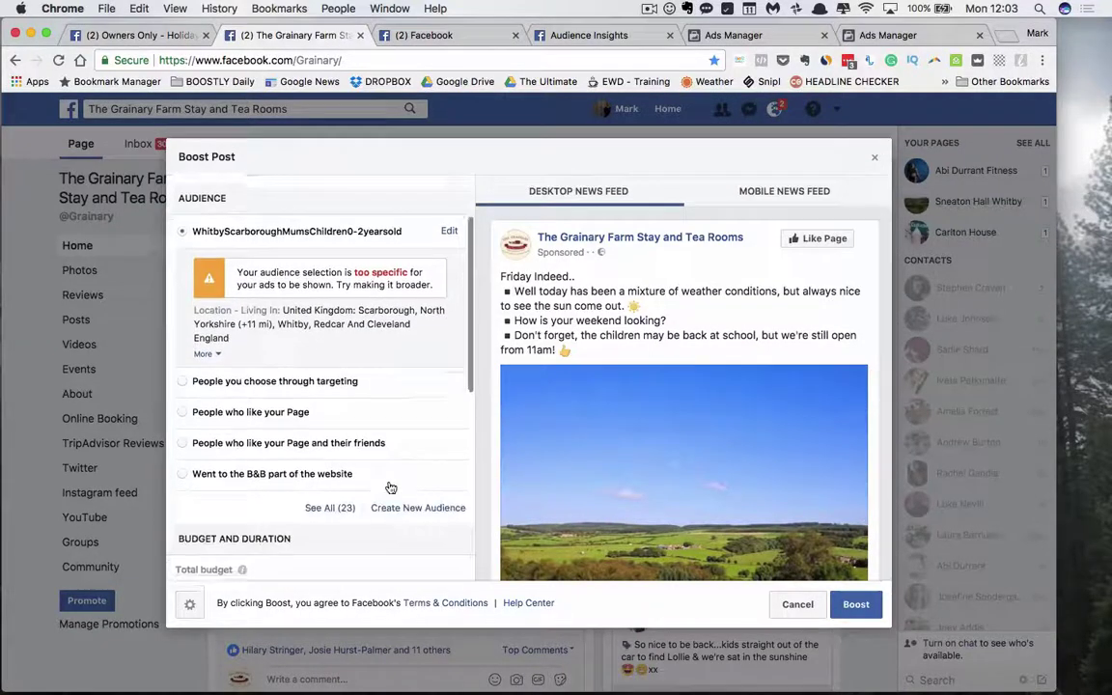
{"action": "left_click", "coordinate": [184, 303]}
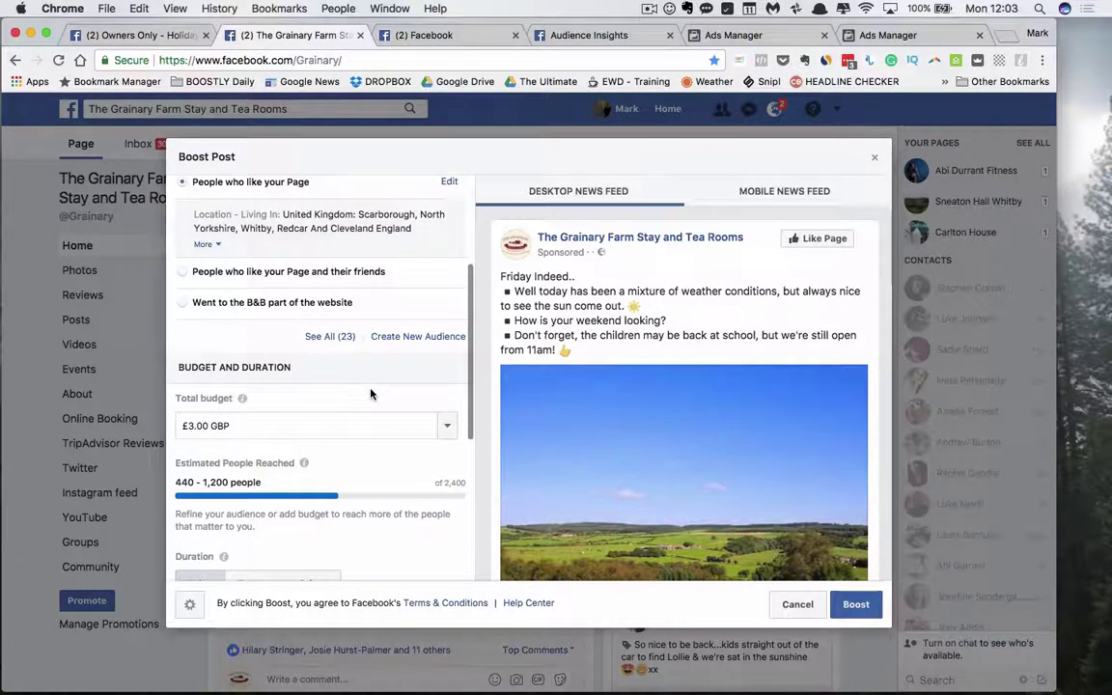
{"action": "scroll", "coordinate": [370, 394], "scroll_direction": "down", "scroll_amount": 2}
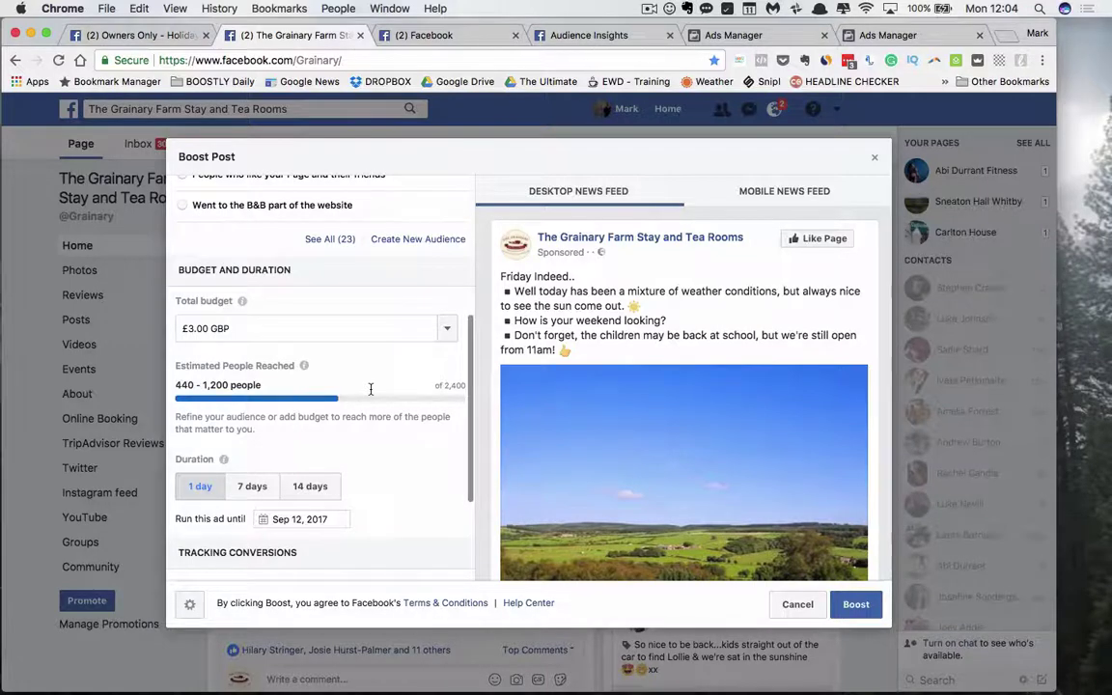
{"action": "left_click", "coordinate": [875, 157]}
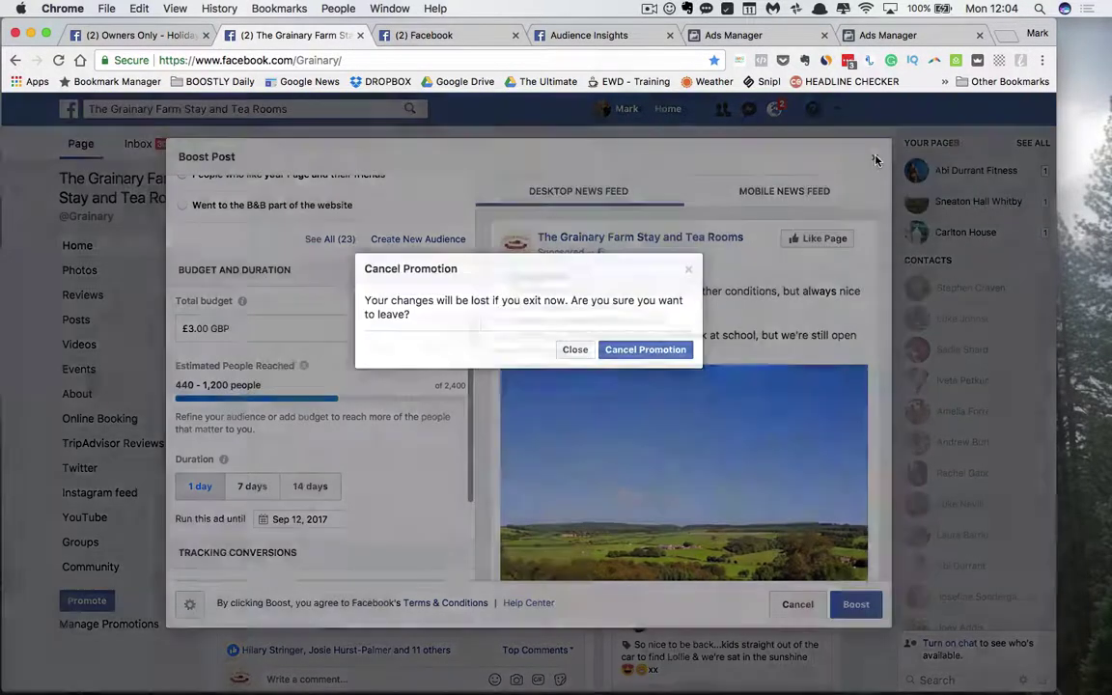
{"action": "left_click", "coordinate": [629, 350]}
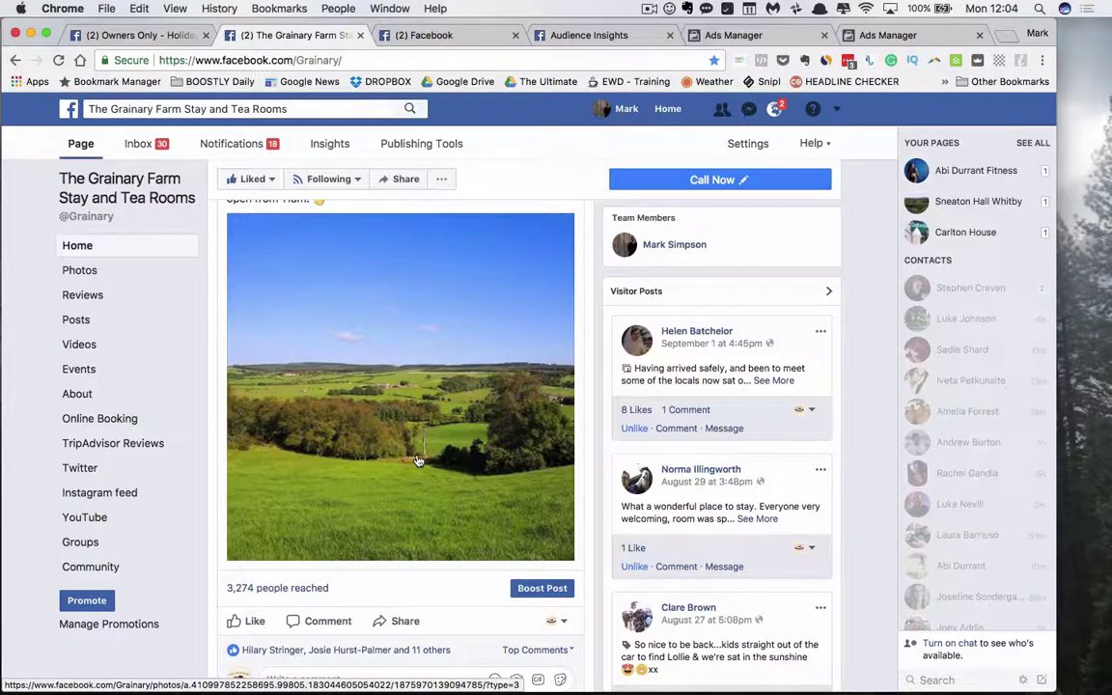
{"action": "scroll", "coordinate": [418, 461], "scroll_direction": "up", "scroll_amount": 3}
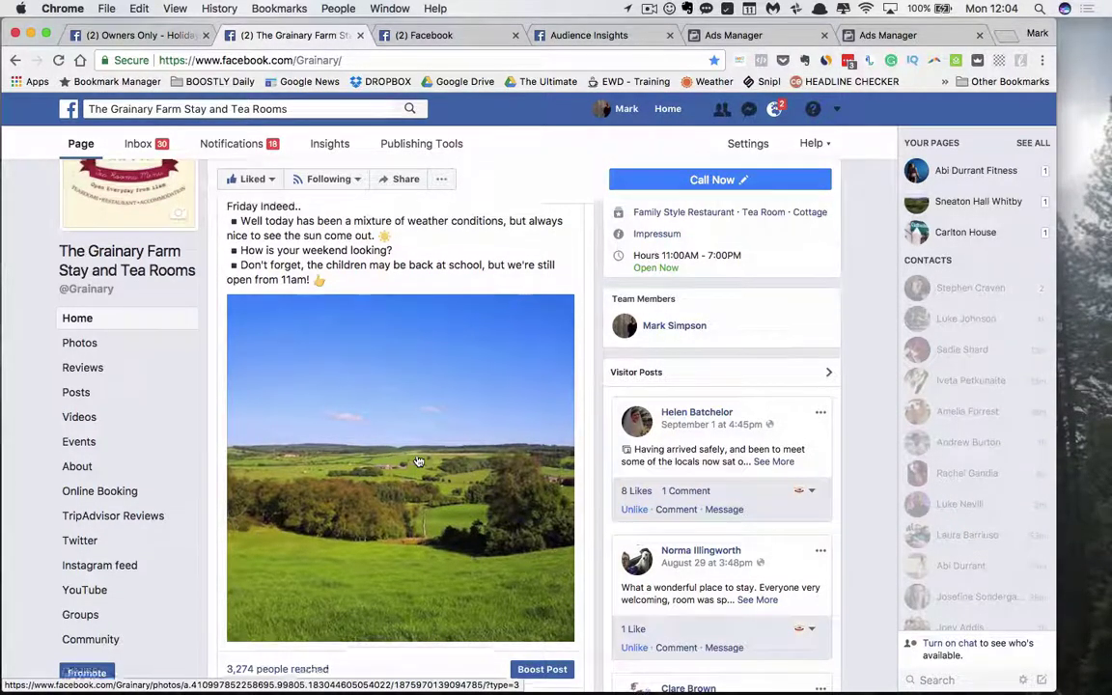
{"action": "scroll", "coordinate": [417, 454], "scroll_direction": "up", "scroll_amount": 2}
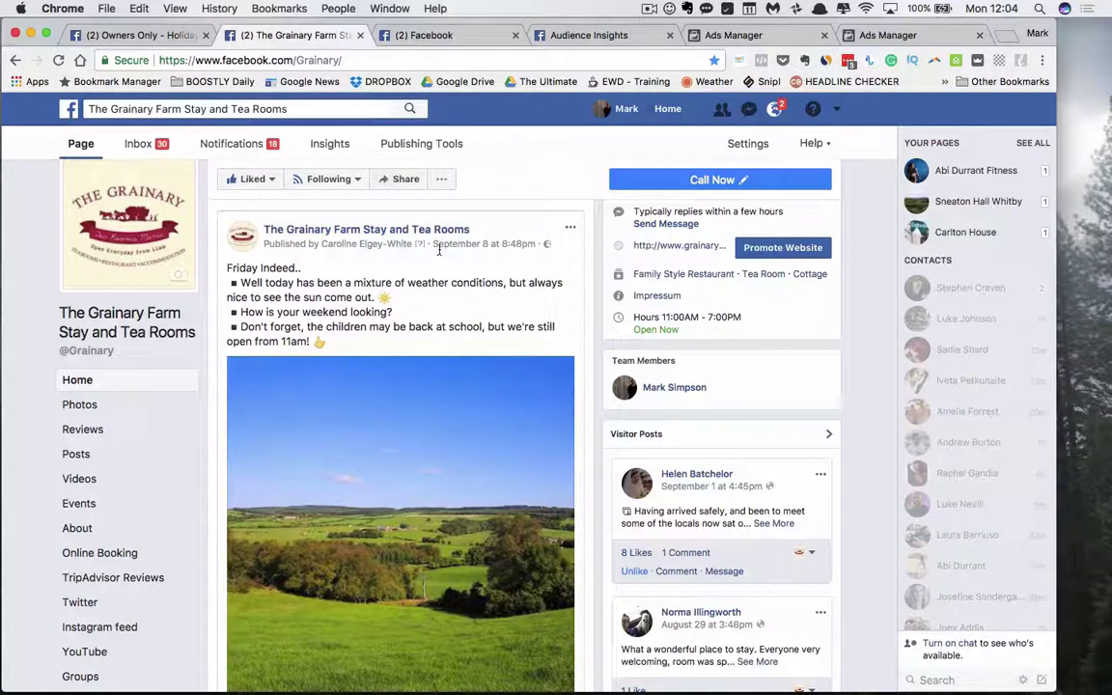
Open Audience Insights through Ads Manager for the Grainary account and start with everyone on Facebook.
{"action": "left_click", "coordinate": [414, 35]}
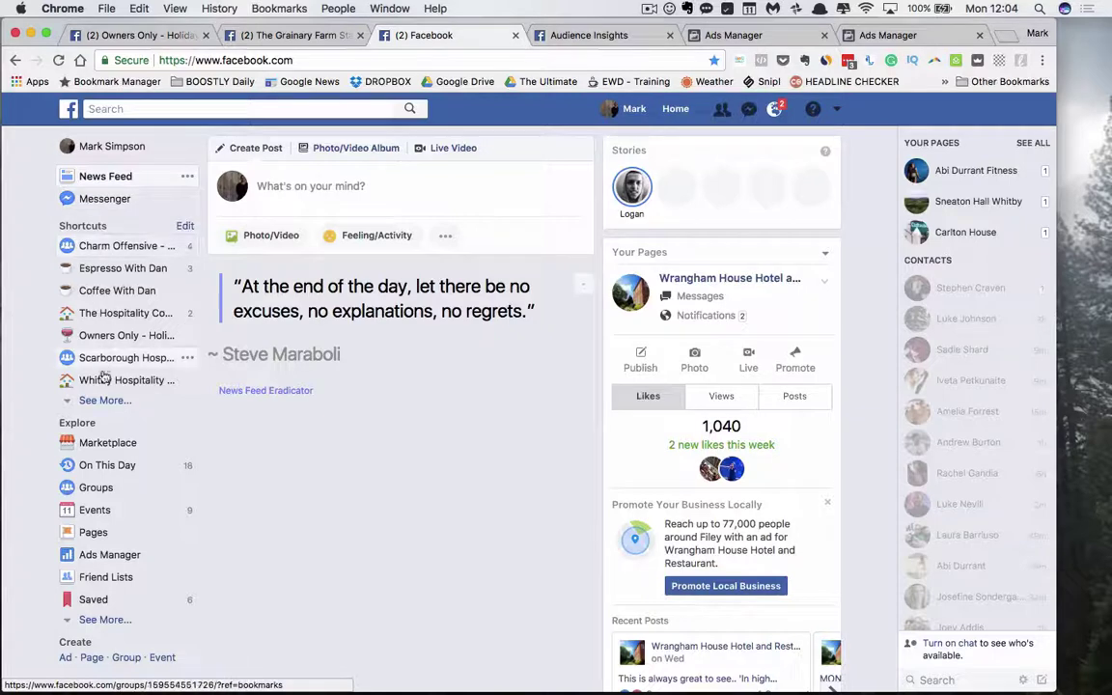
{"action": "left_click", "coordinate": [103, 556]}
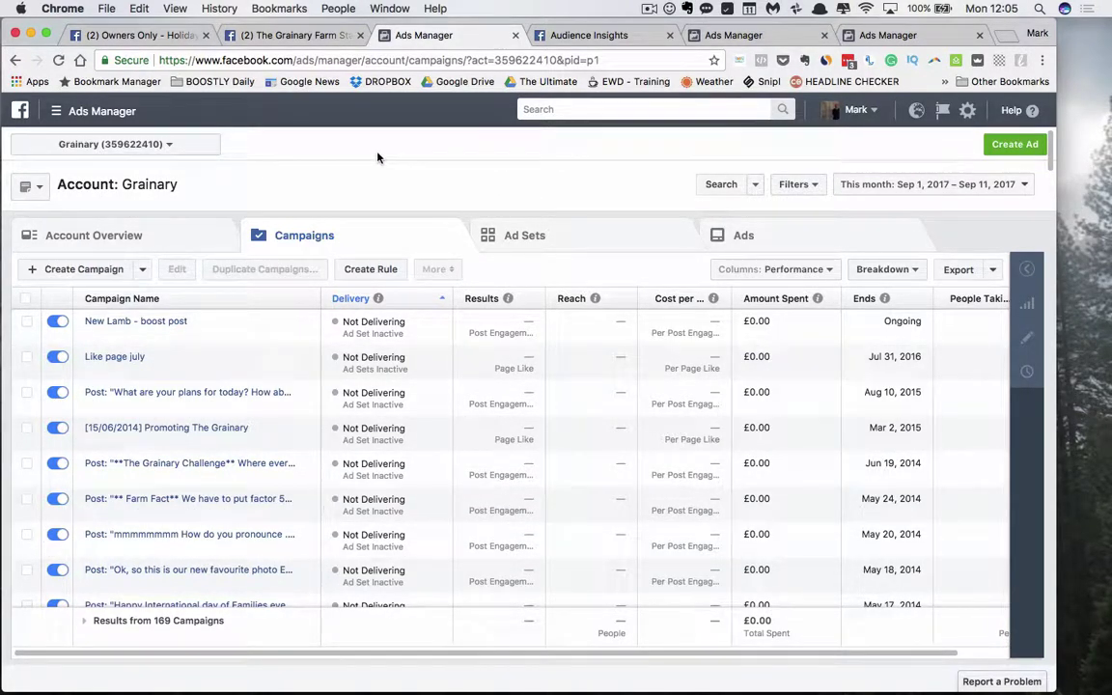
{"action": "left_click", "coordinate": [64, 114]}
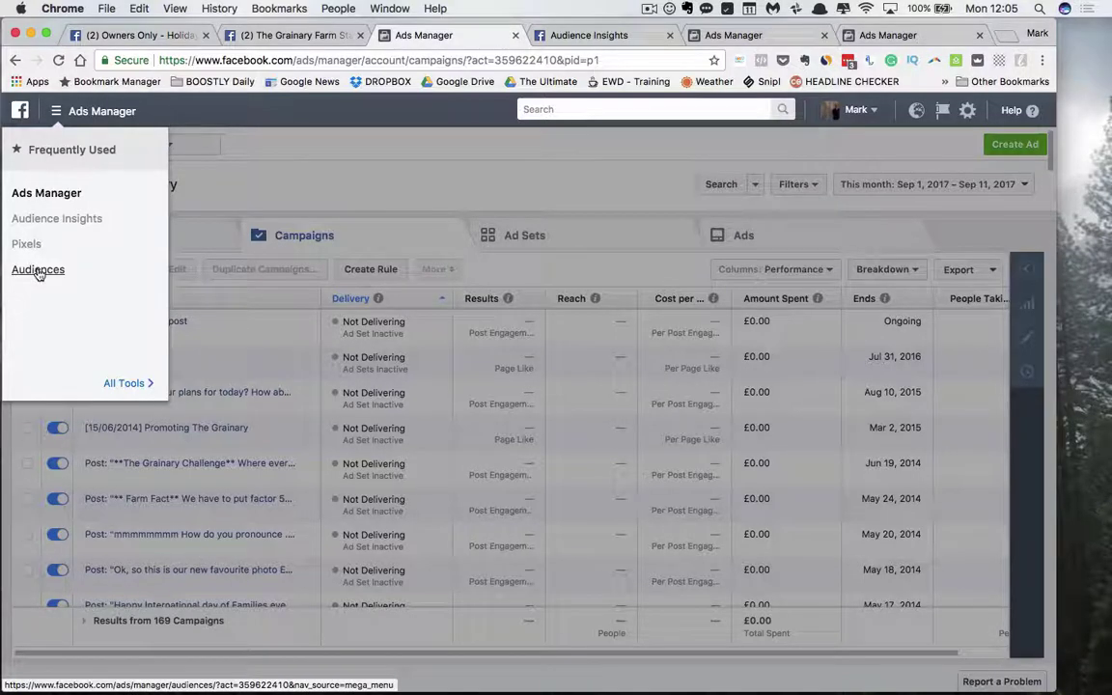
{"action": "left_click", "coordinate": [68, 229]}
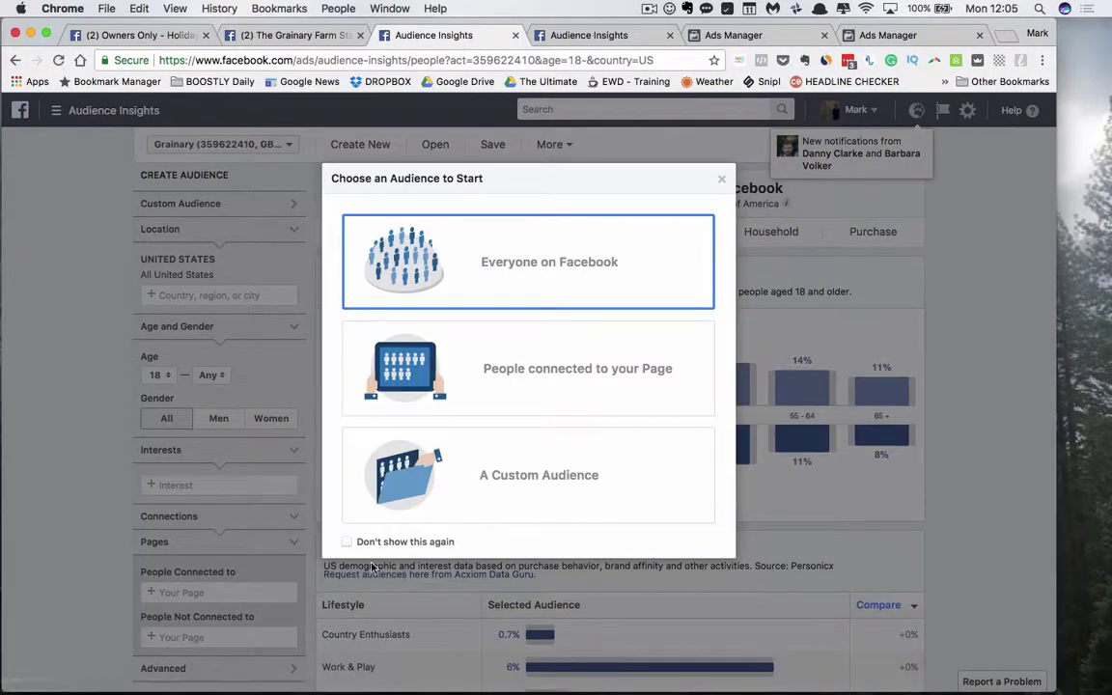
{"action": "left_click", "coordinate": [554, 249]}
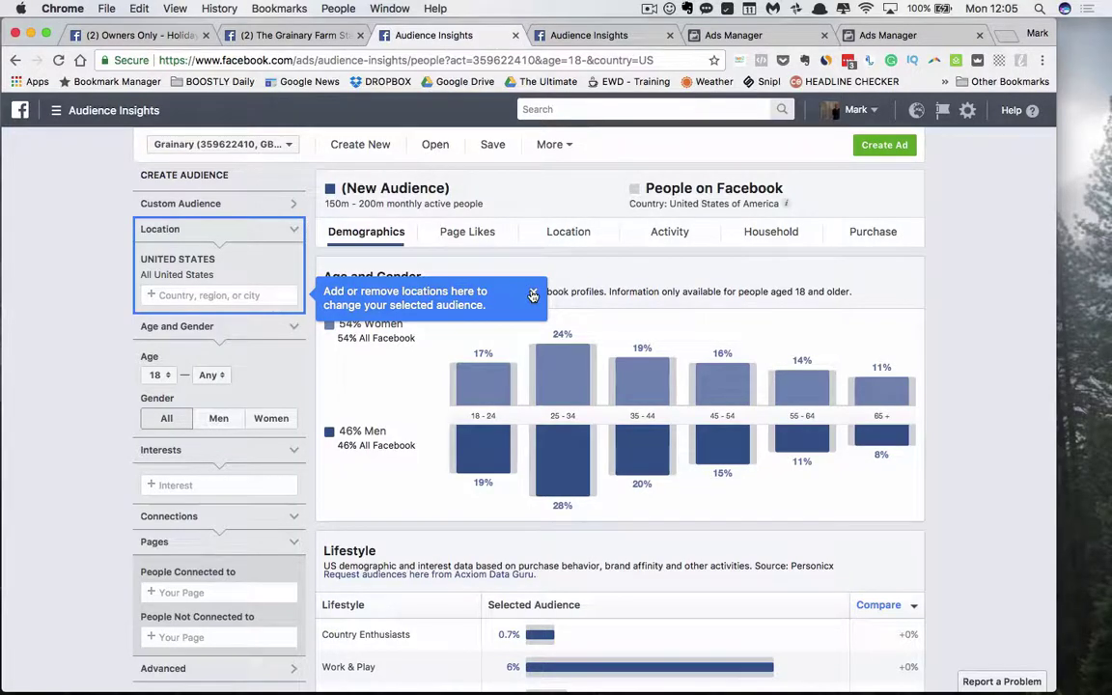
{"action": "left_click", "coordinate": [530, 291]}
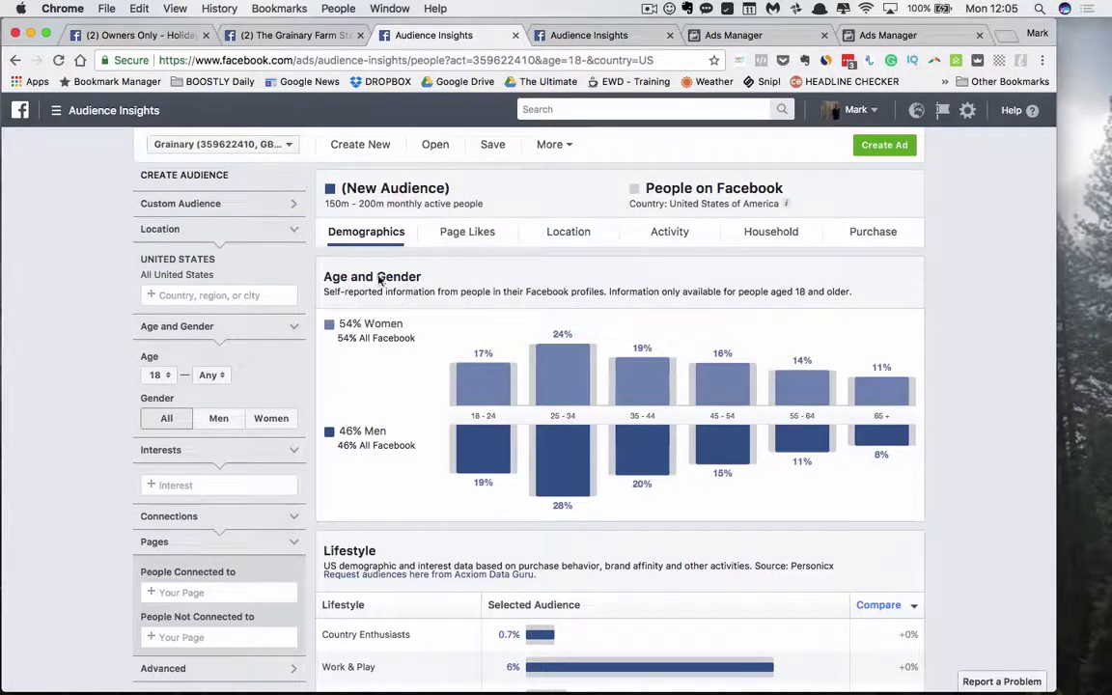
Replace the United States location with Scarborough, North Yorkshire, England in the new audience.
{"action": "left_click", "coordinate": [297, 279]}
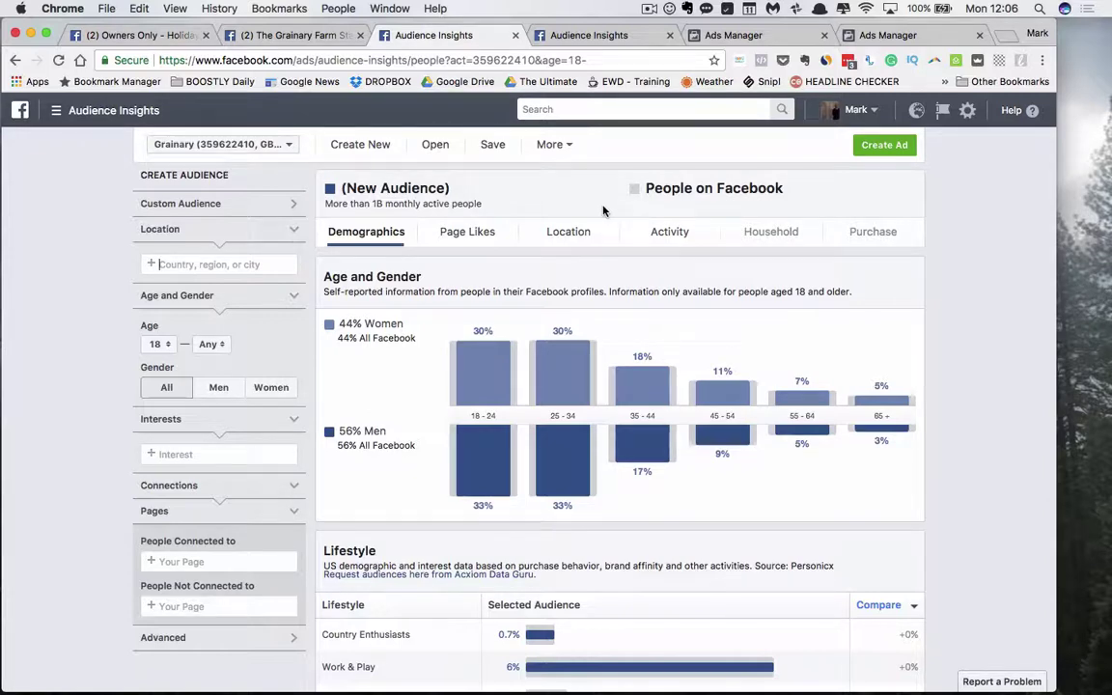
{"action": "type", "text": "Scarborough"}
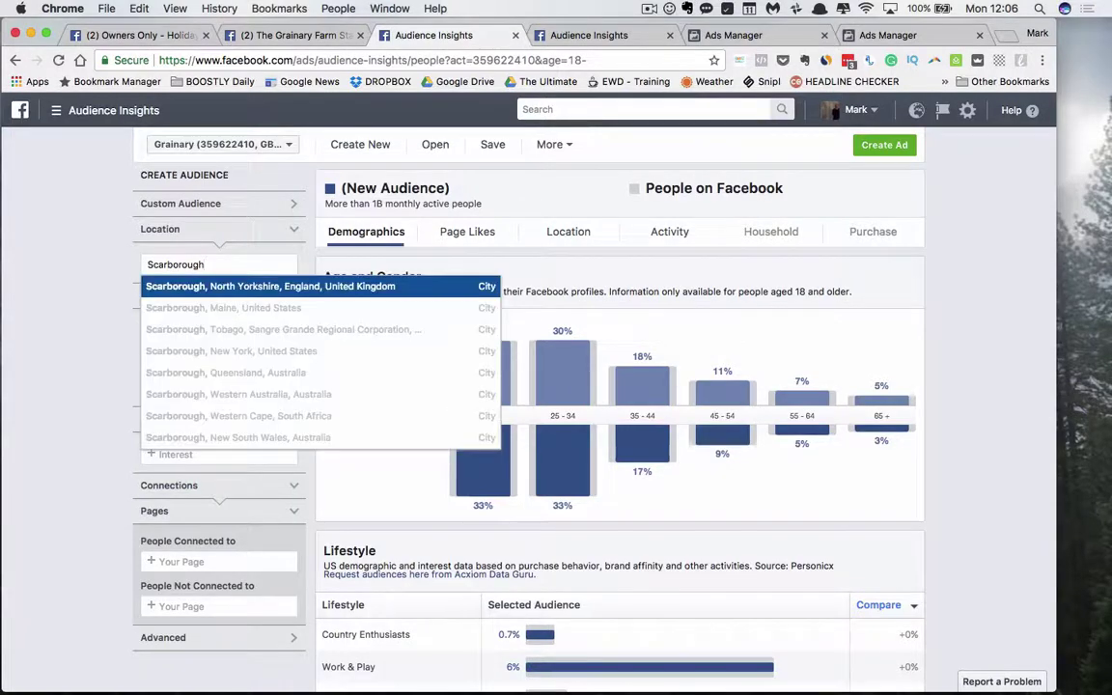
{"action": "key", "text": "Return"}
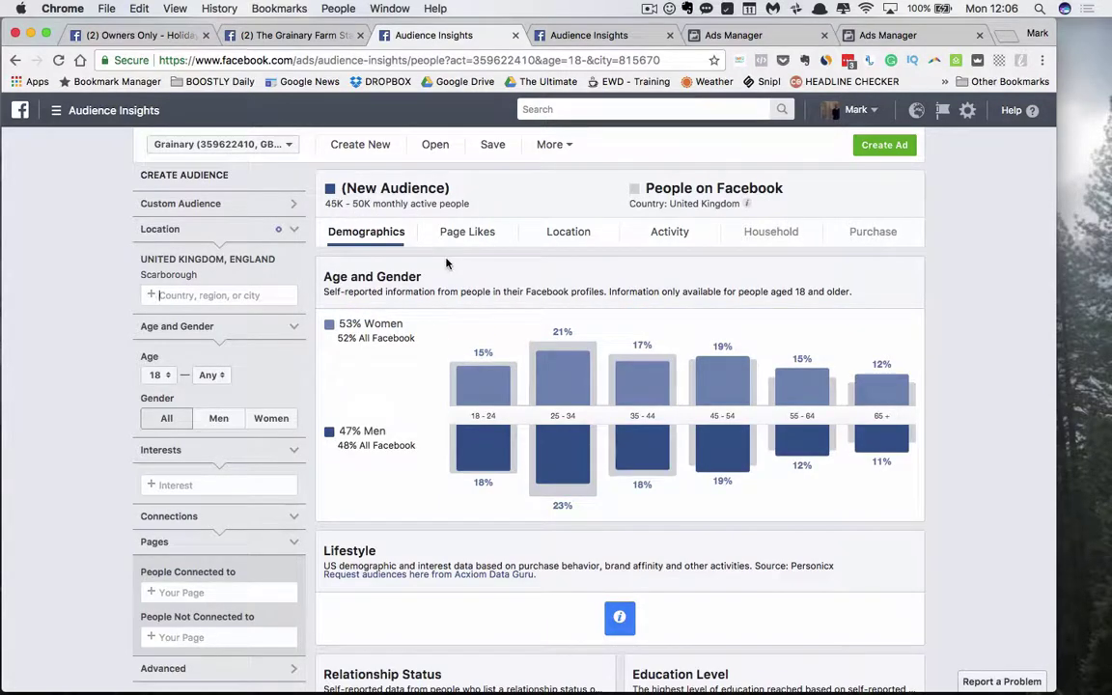
Replace Scarborough with the locations Leeds, Newcastle in Northern Ireland, York in England, and Doncaster.
{"action": "left_click", "coordinate": [294, 274]}
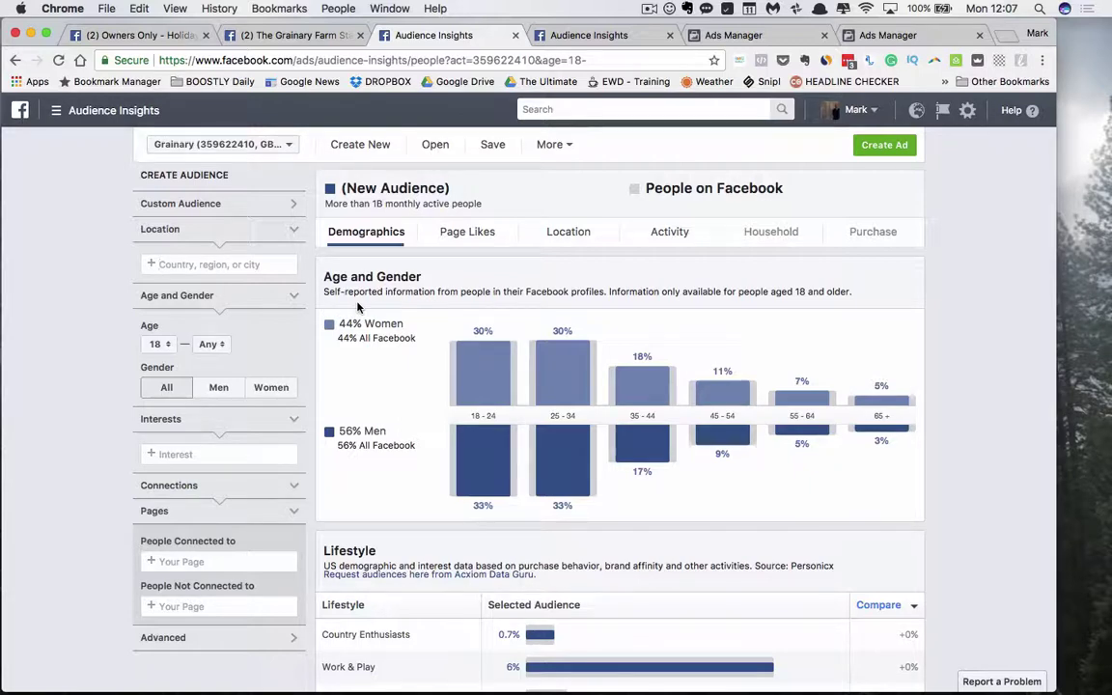
{"action": "type", "text": "Leeds"}
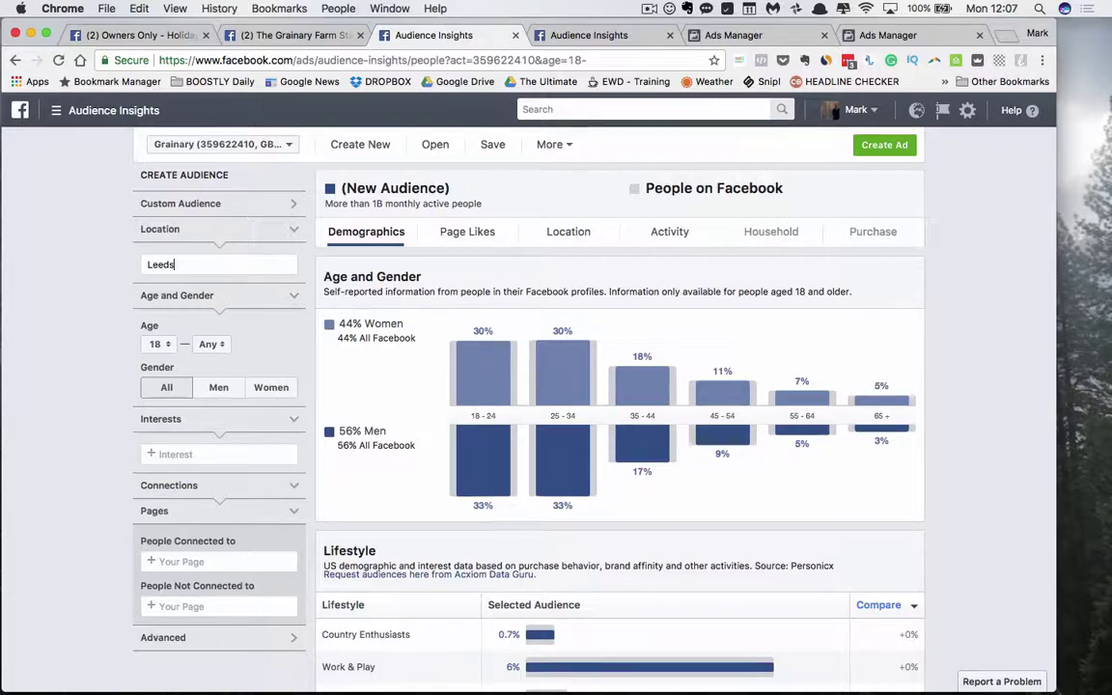
{"action": "key", "text": "Return"}
{"action": "type", "text": "N"}
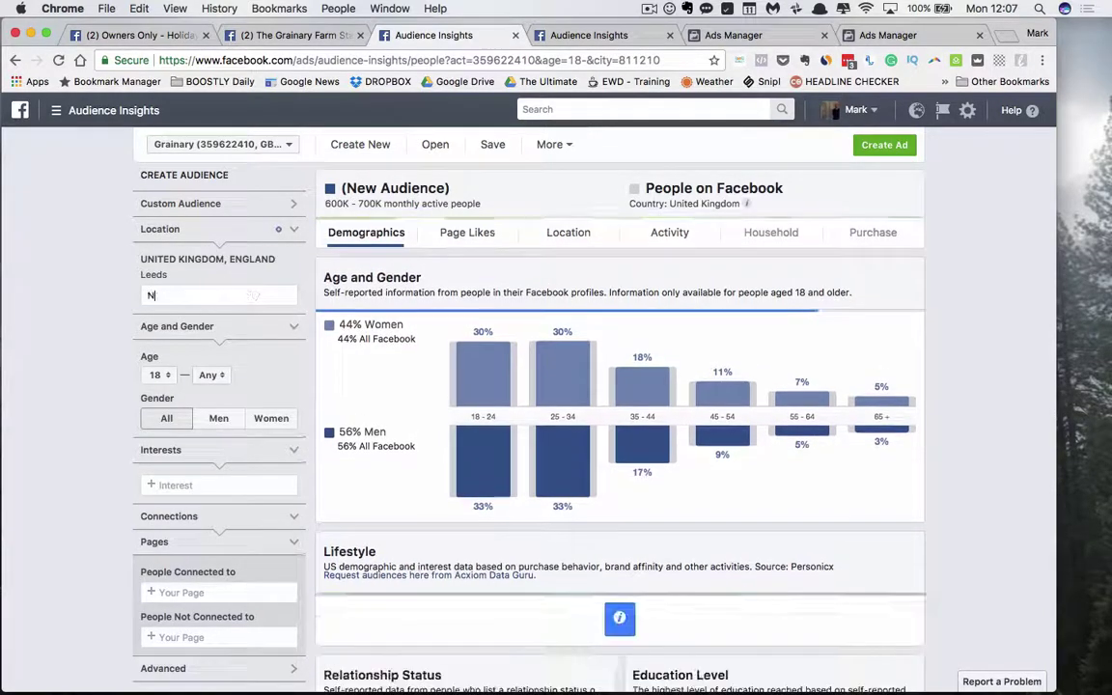
{"action": "type", "text": "ewcastle"}
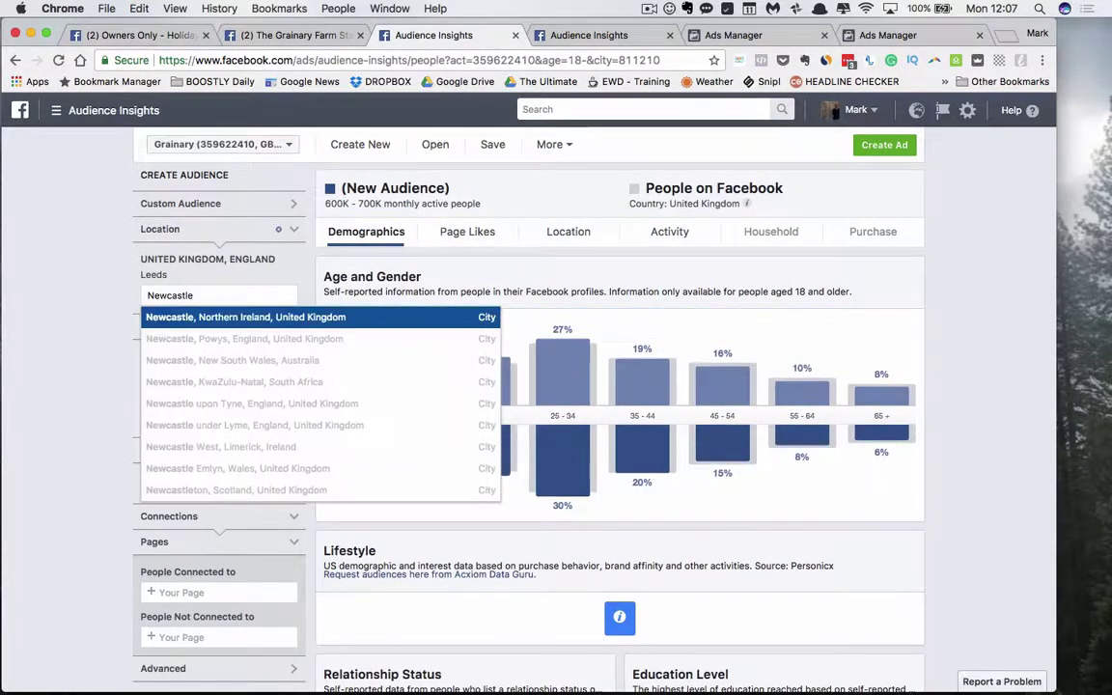
{"action": "key", "text": "Return"}
{"action": "type", "text": "York"}
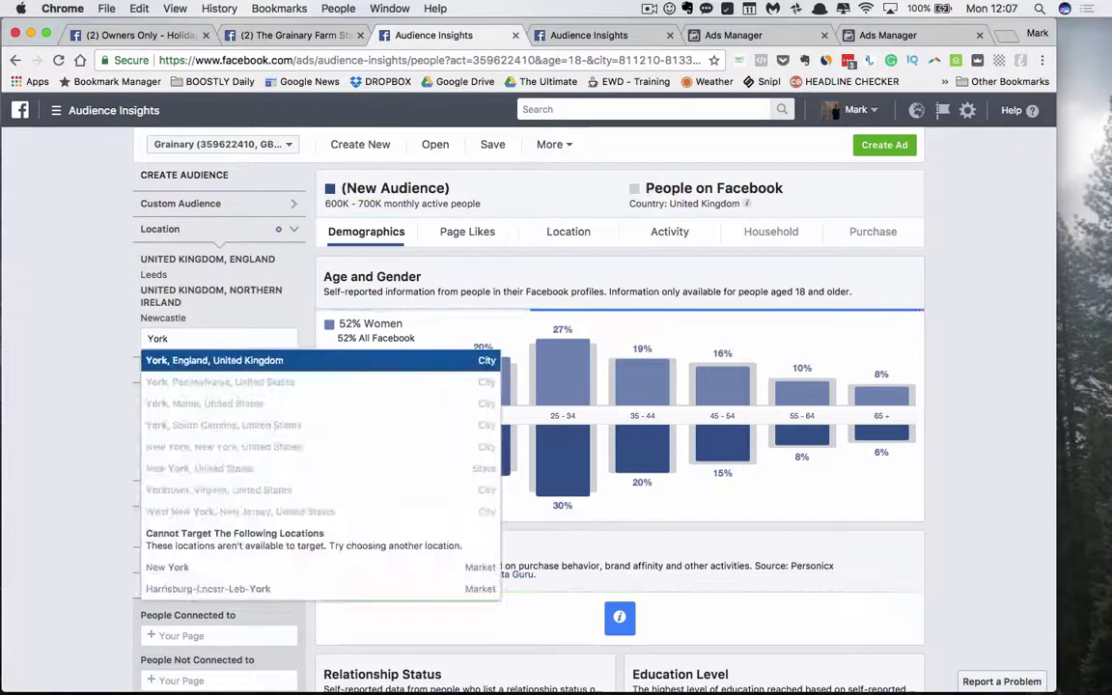
{"action": "key", "text": "Return"}
{"action": "type", "text": "Doncaster"}
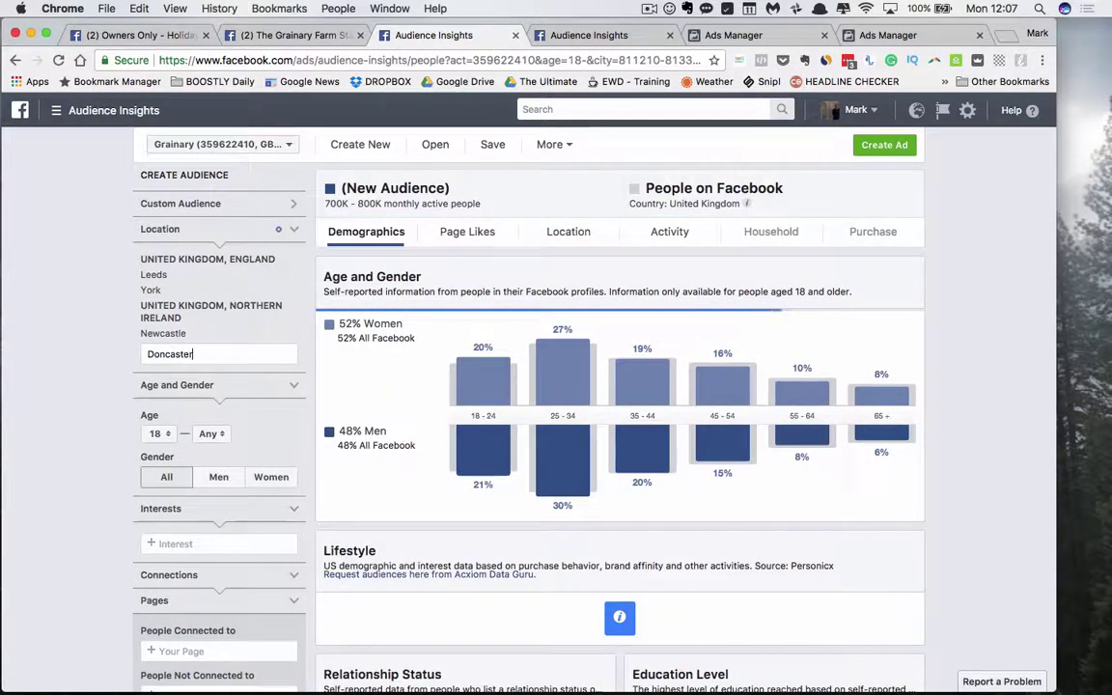
{"action": "key", "text": "Return"}
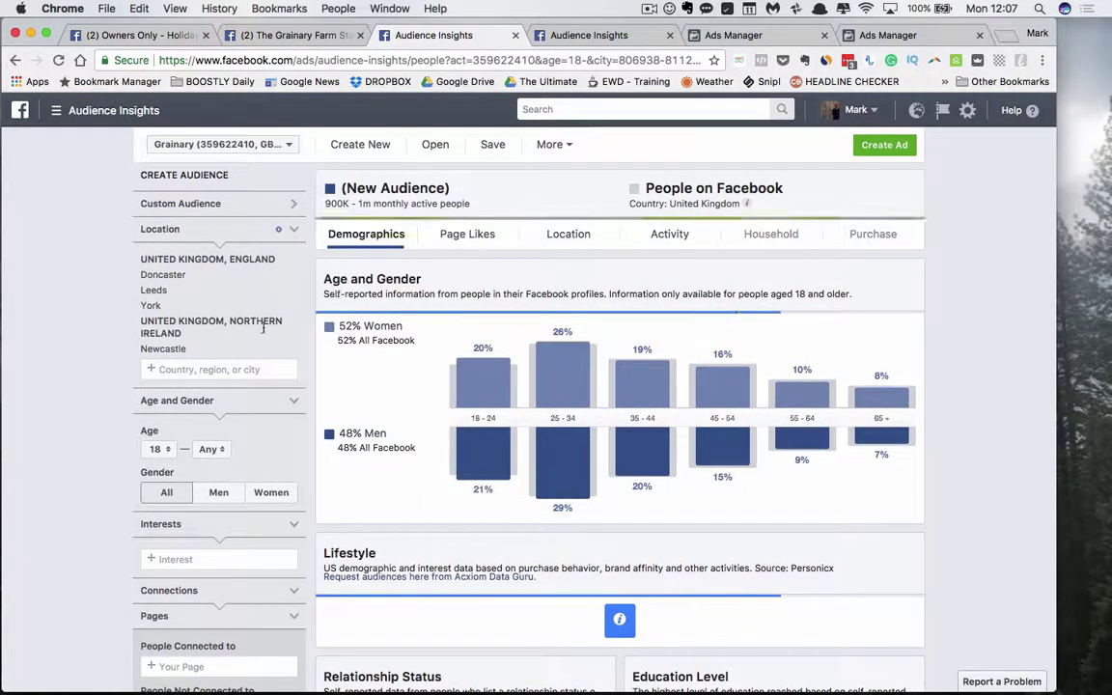
Replace the Northern Ireland Newcastle location with Newcastle upon Tyne, England.
{"action": "left_click", "coordinate": [292, 322]}
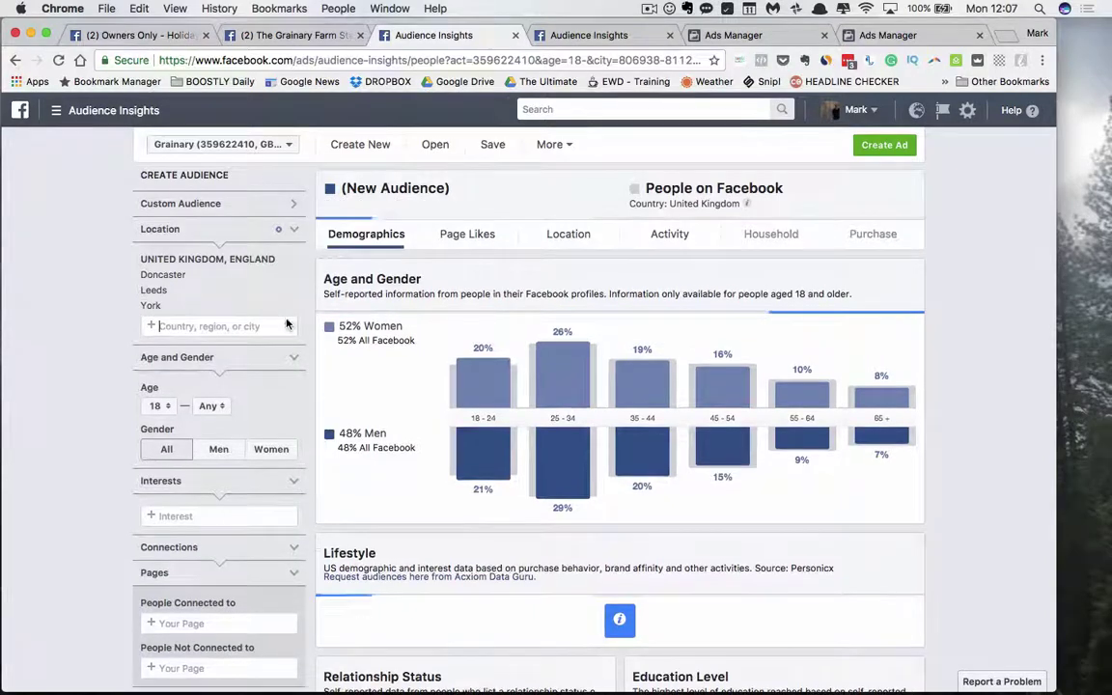
{"action": "left_click", "coordinate": [211, 326]}
{"action": "type", "text": "Newcastle"}
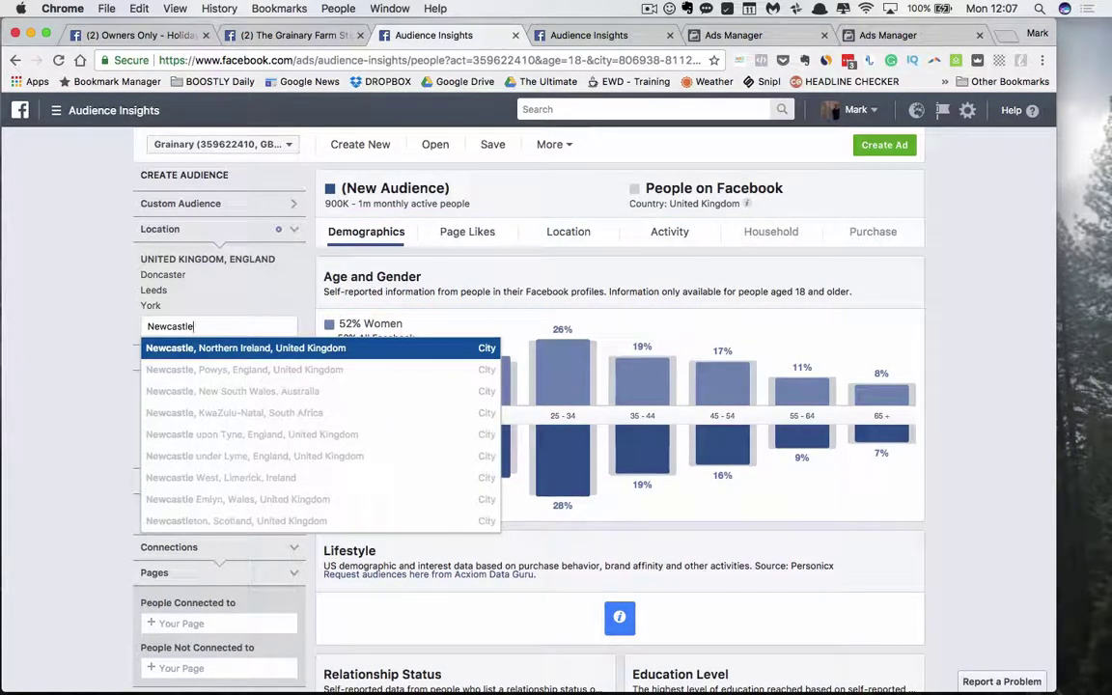
{"action": "key", "text": "Down"}
{"action": "key", "text": "Down"}
{"action": "key", "text": "Down"}
{"action": "key", "text": "Down"}
{"action": "key", "text": "Return"}
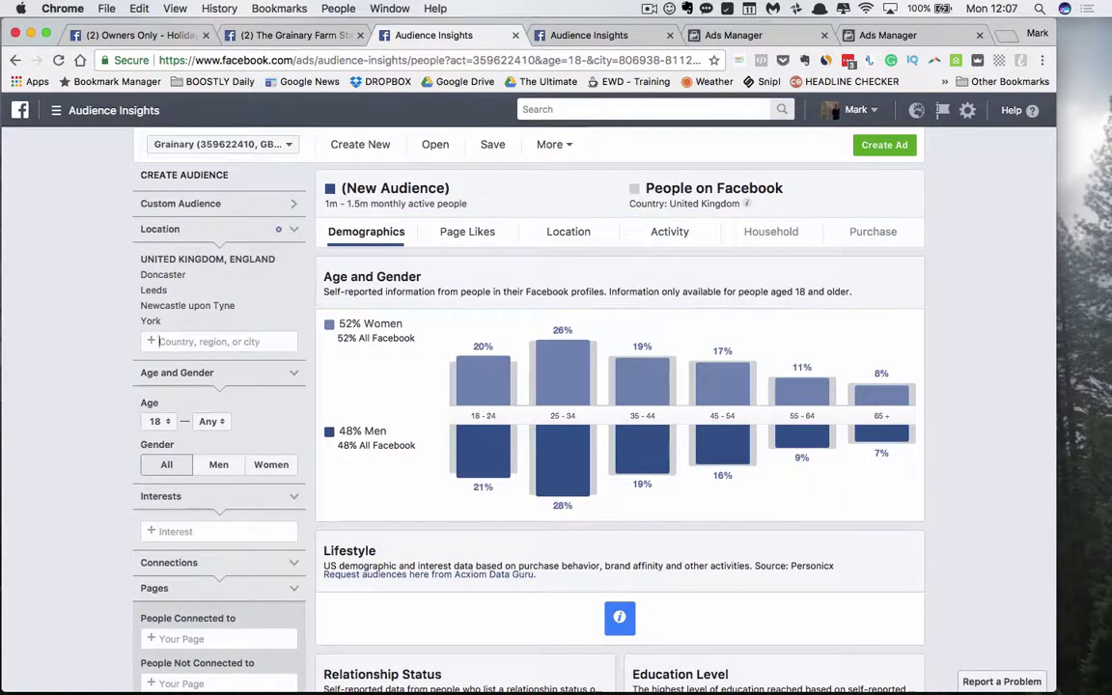
Add Sheffield, England to the audience's locations.
{"action": "type", "text": "She"}
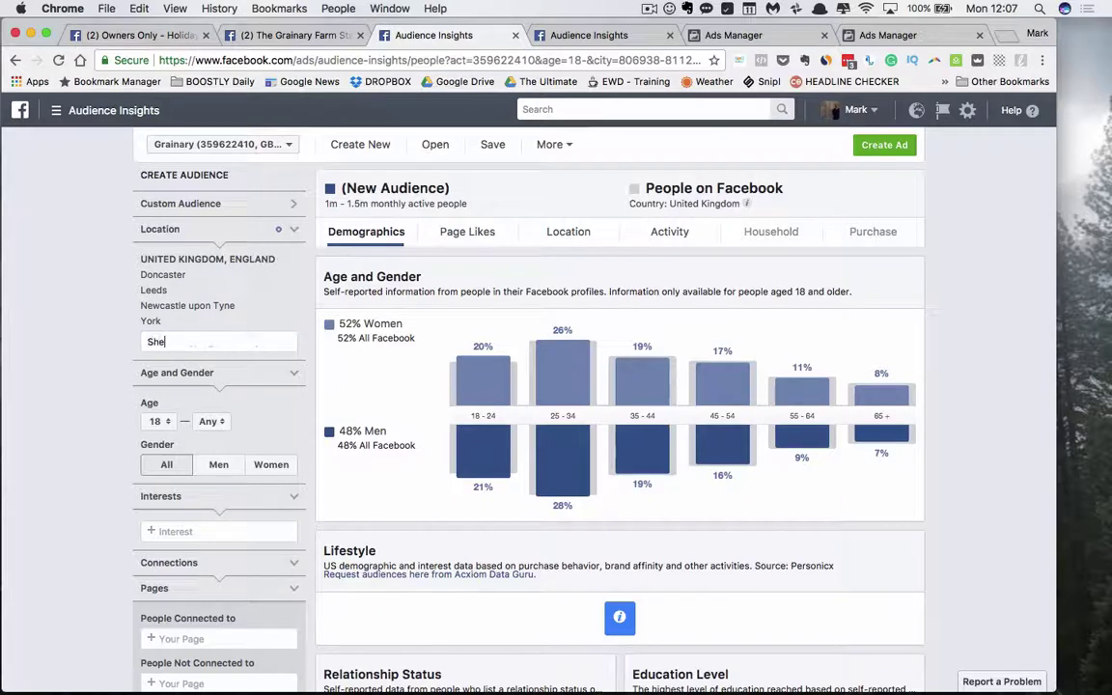
{"action": "type", "text": "ffield"}
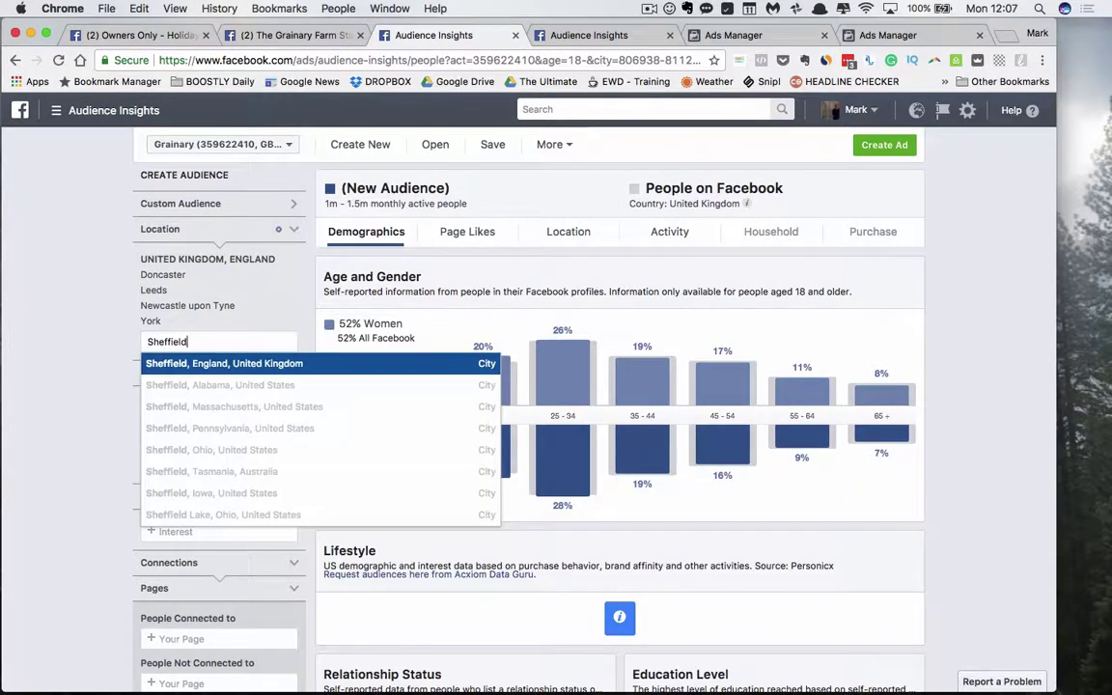
{"action": "key", "text": "Return"}
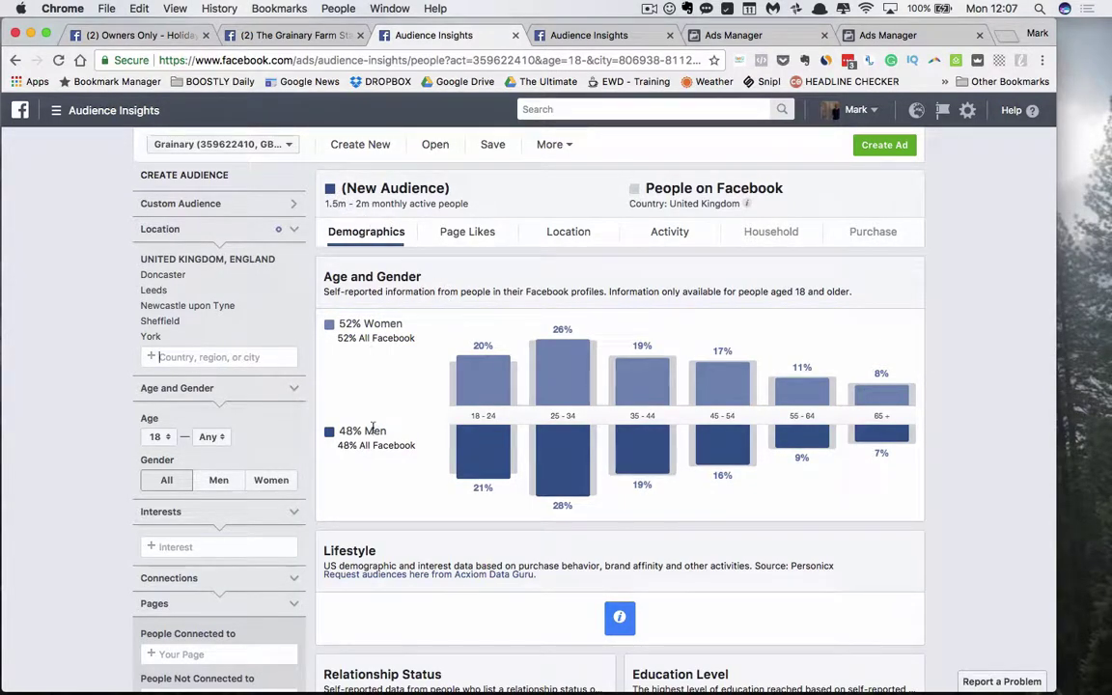
Set the audience's minimum age to 23, leaving the upper age limit at Any.
{"action": "scroll", "coordinate": [373, 426], "scroll_direction": "down", "scroll_amount": 2}
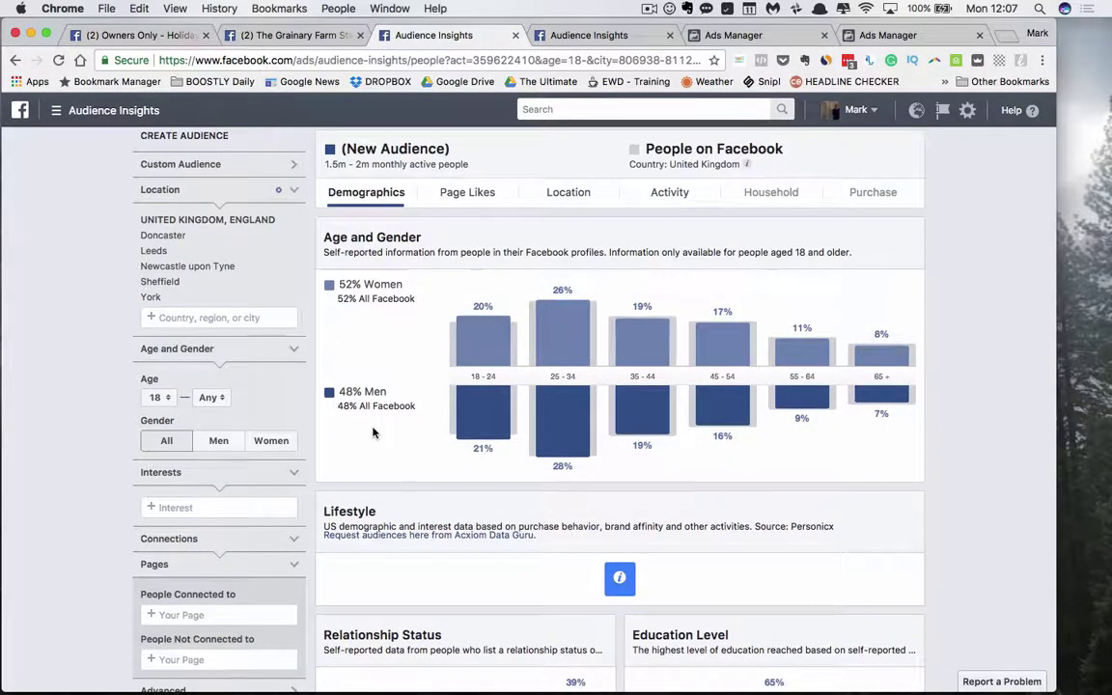
{"action": "left_click", "coordinate": [157, 399]}
{"action": "left_click", "coordinate": [156, 490]}
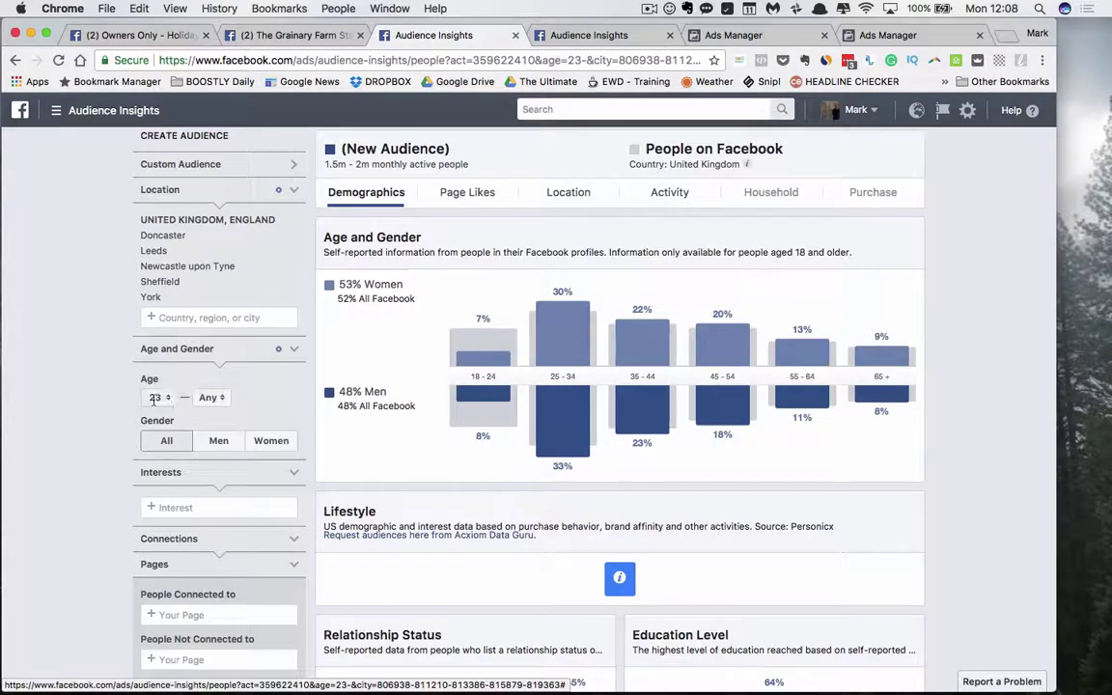
{"action": "scroll", "coordinate": [274, 400], "scroll_direction": "down", "scroll_amount": 1}
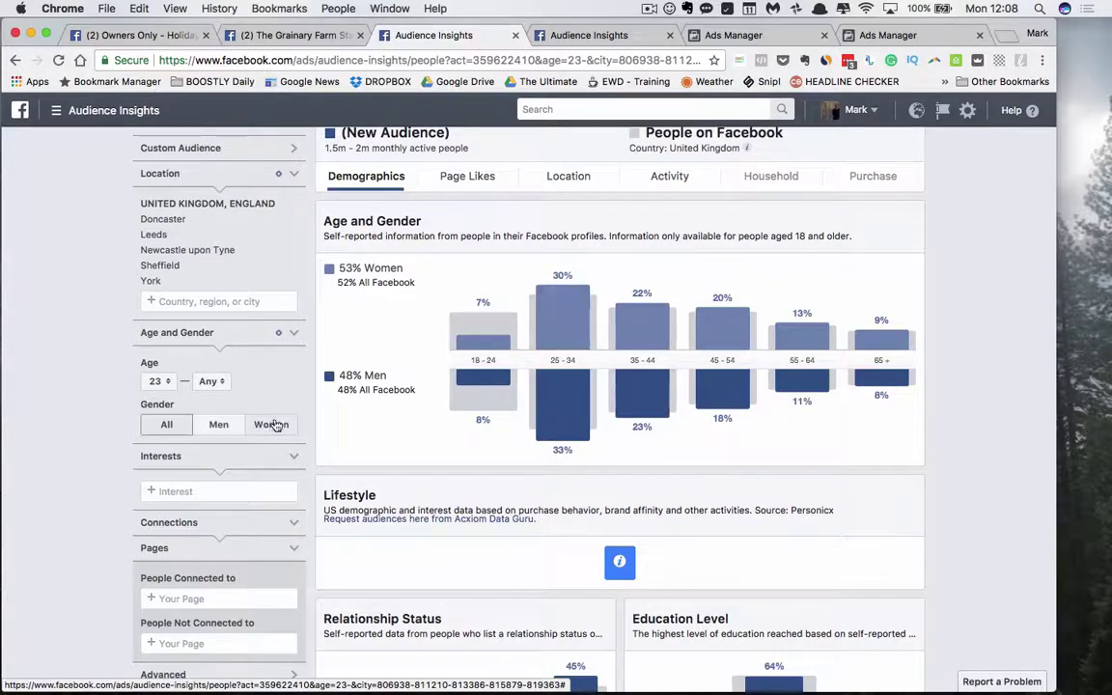
{"action": "scroll", "coordinate": [268, 380], "scroll_direction": "down", "scroll_amount": 1}
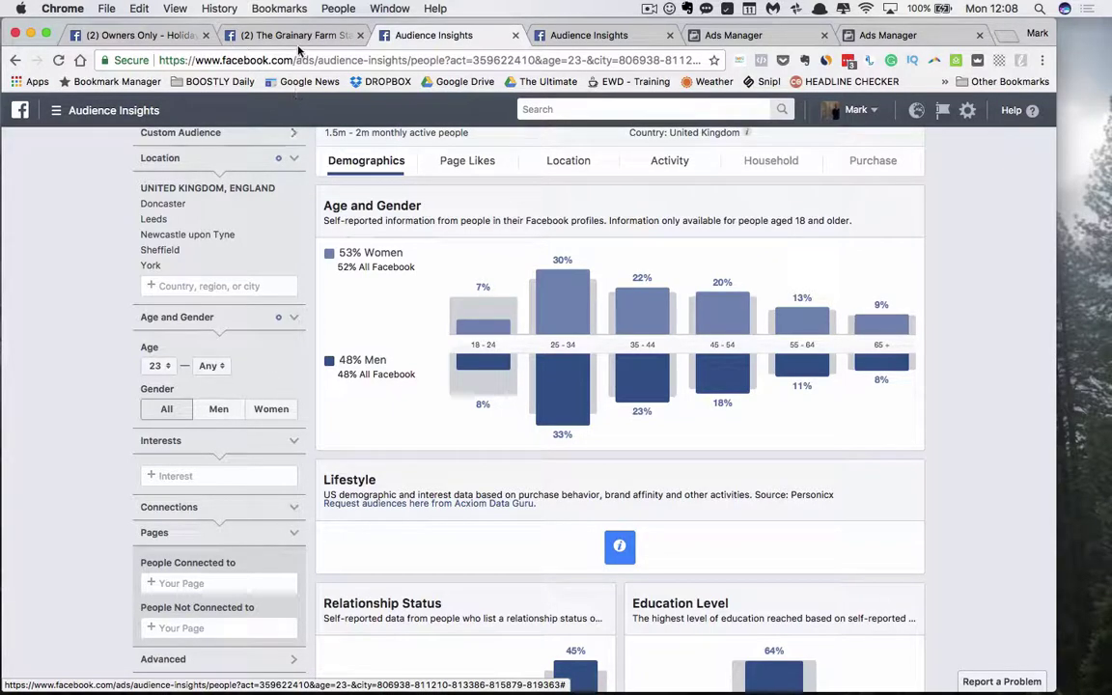
Open the page insights overview for The Grainary Farm Stay and Tea Rooms and check its reporting period options.
{"action": "left_click", "coordinate": [267, 37]}
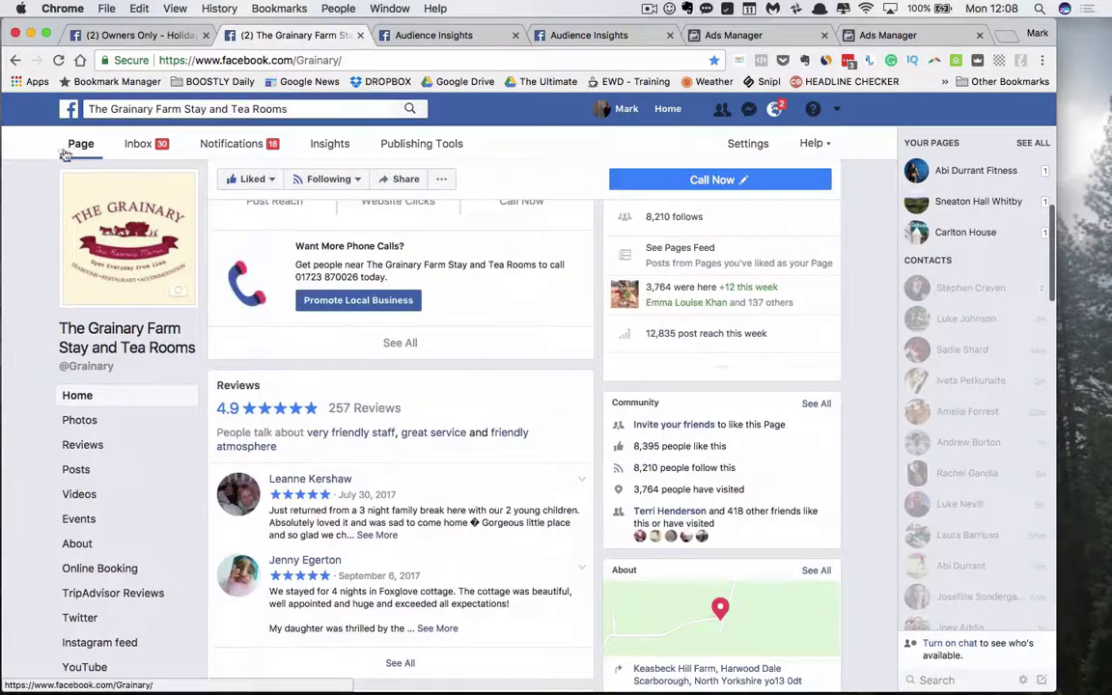
{"action": "left_click", "coordinate": [339, 151]}
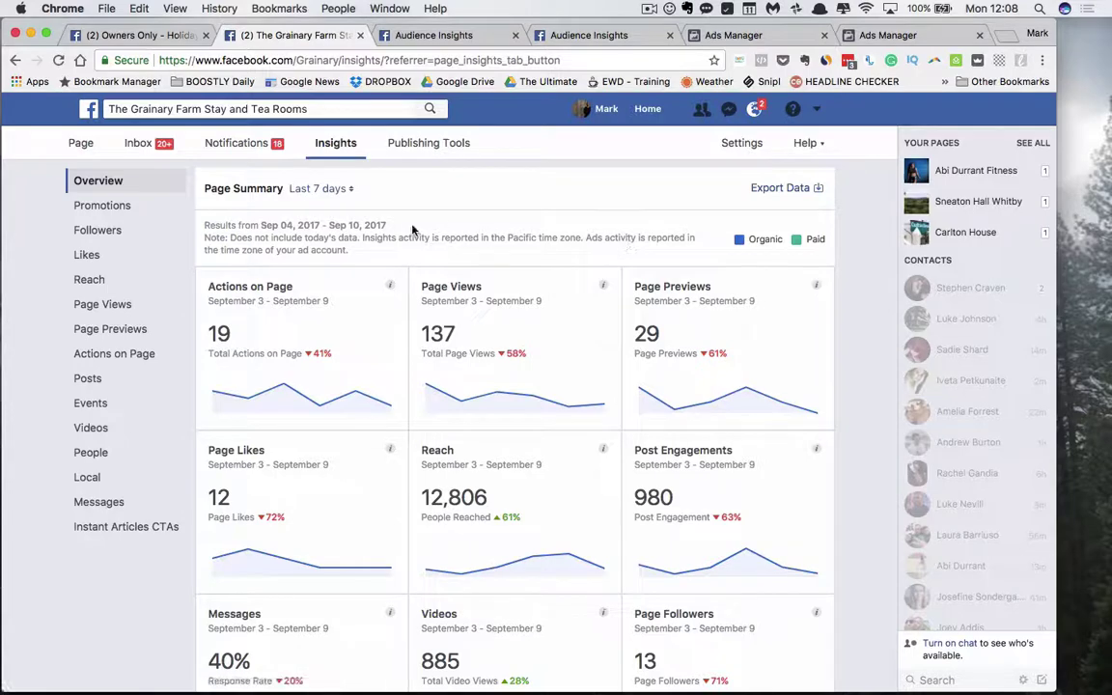
{"action": "left_click", "coordinate": [304, 188]}
{"action": "left_click", "coordinate": [315, 217]}
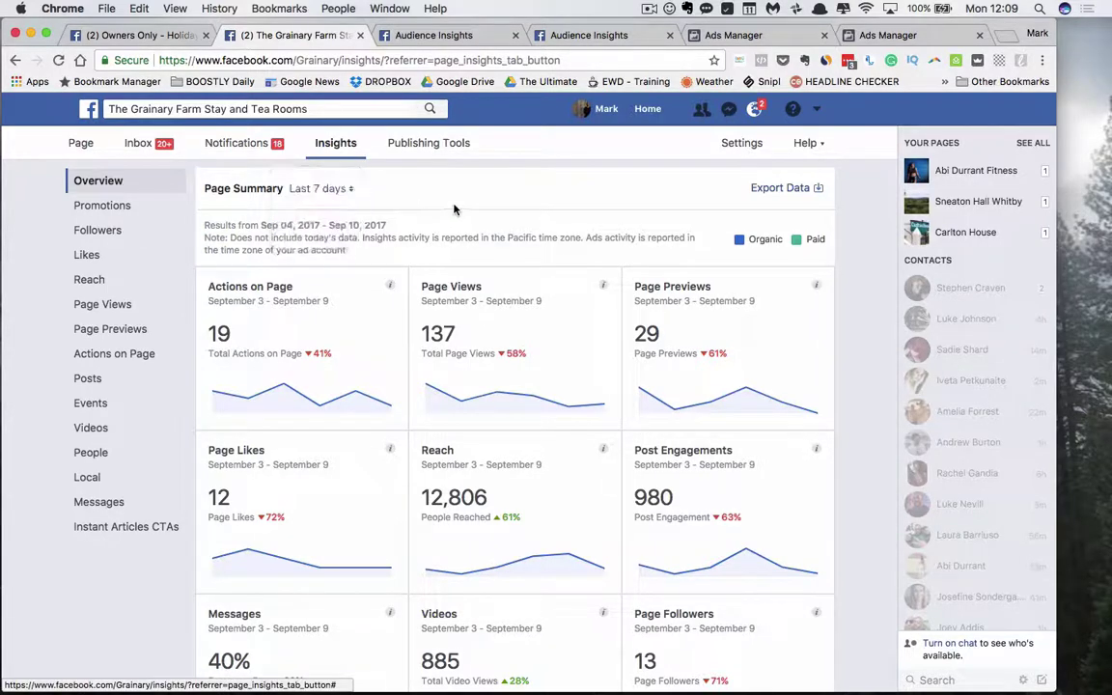
Review the Grainary page's follower statistics, including total and net followers.
{"action": "left_click", "coordinate": [103, 230]}
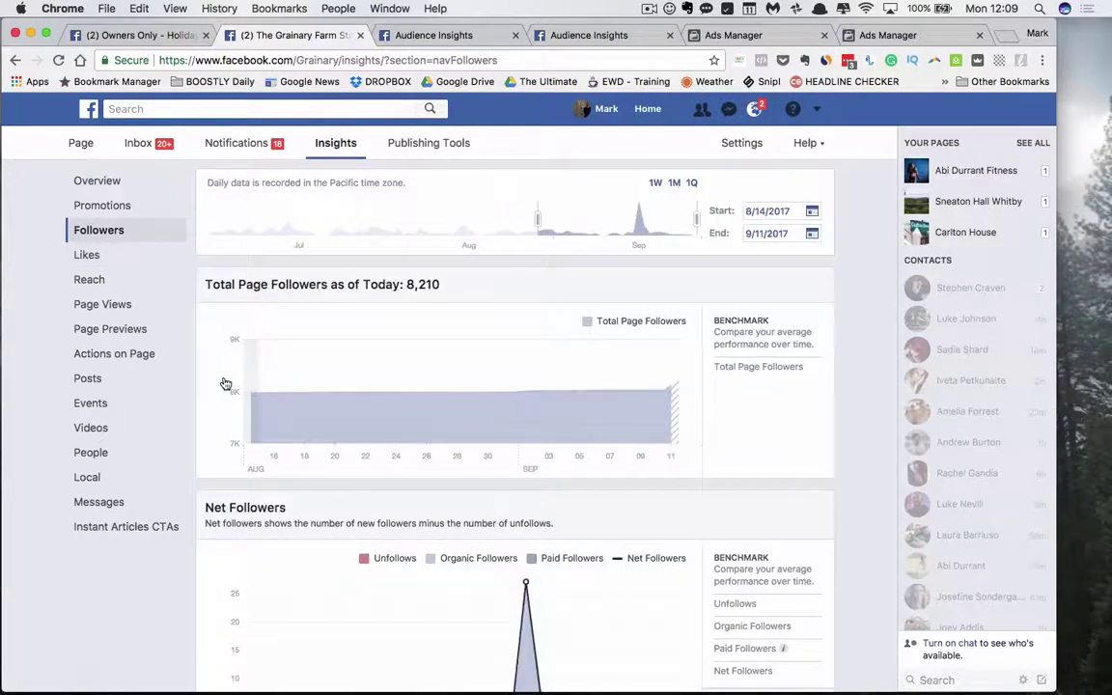
{"action": "scroll", "coordinate": [207, 439], "scroll_direction": "down", "scroll_amount": 2}
{"action": "scroll", "coordinate": [206, 440], "scroll_direction": "down", "scroll_amount": 5}
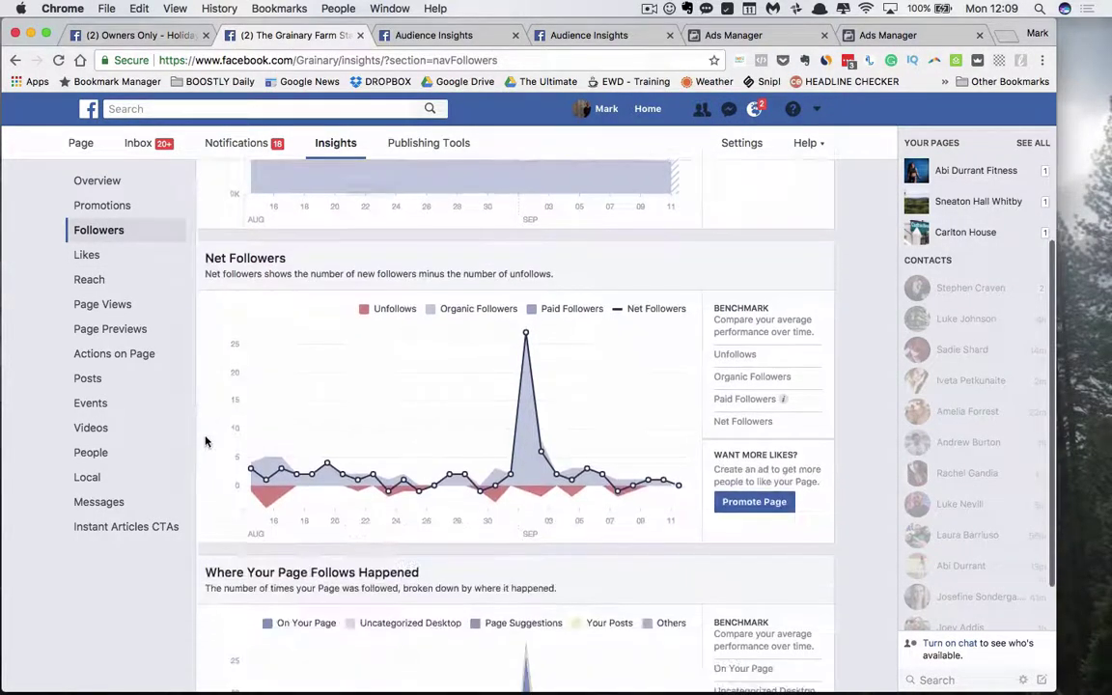
{"action": "scroll", "coordinate": [205, 436], "scroll_direction": "up", "scroll_amount": 7}
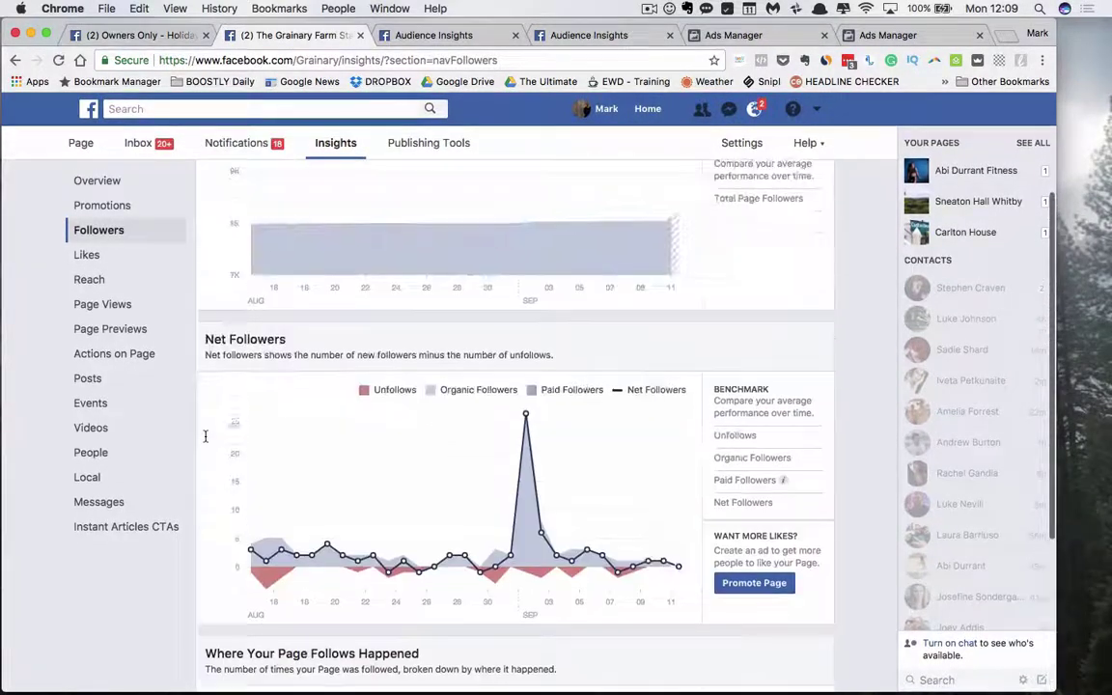
Review the Grainary page's likes charts and open the age and gender breakdown of its fans.
{"action": "left_click", "coordinate": [94, 259]}
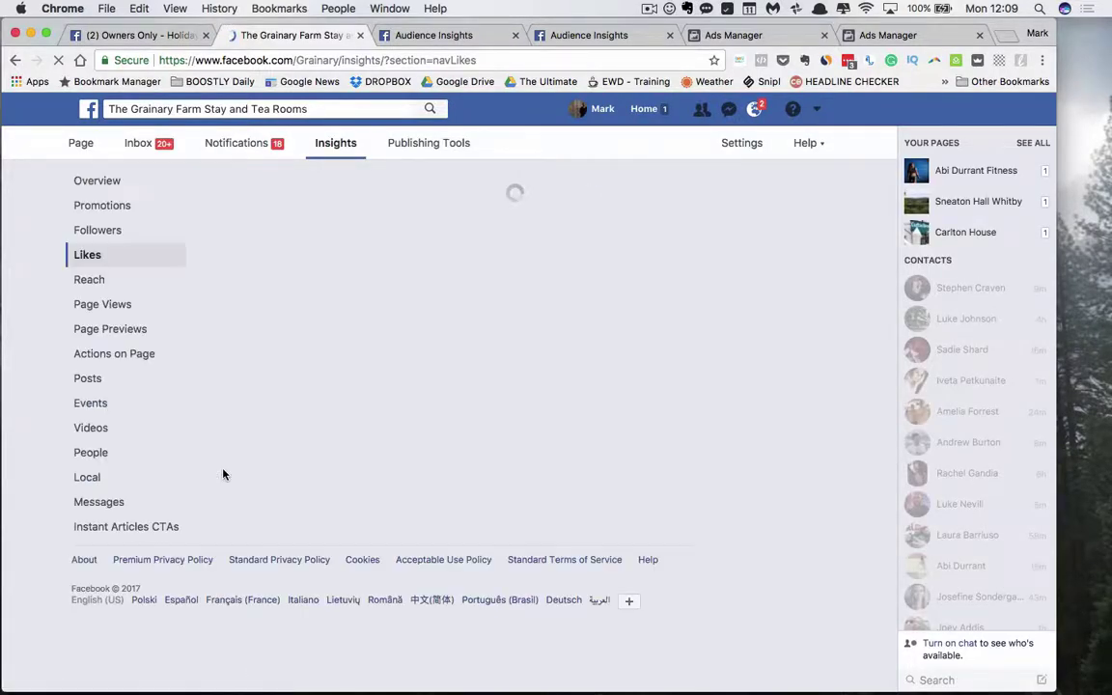
{"action": "scroll", "coordinate": [211, 447], "scroll_direction": "down", "scroll_amount": 5}
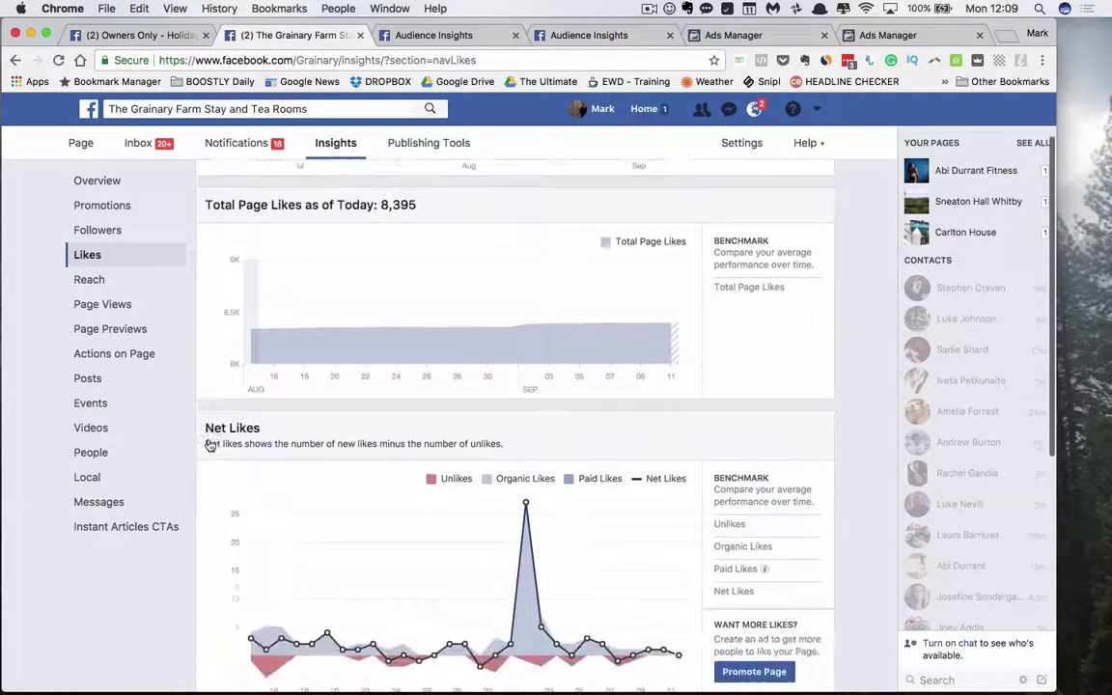
{"action": "scroll", "coordinate": [211, 447], "scroll_direction": "down", "scroll_amount": 6}
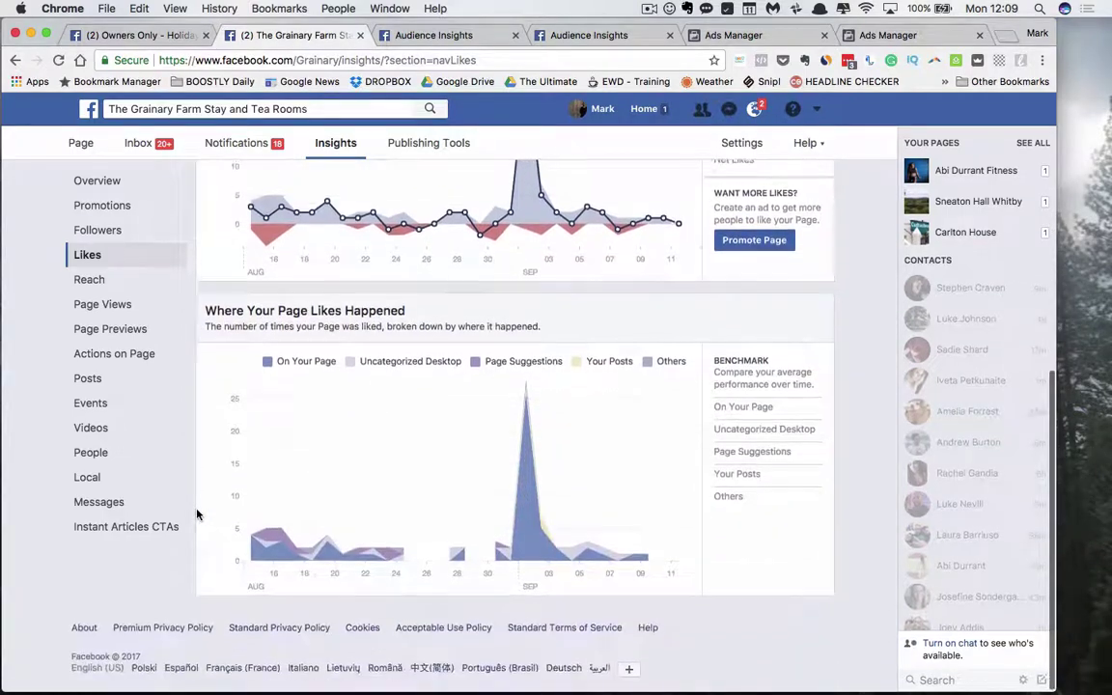
{"action": "left_click", "coordinate": [93, 450]}
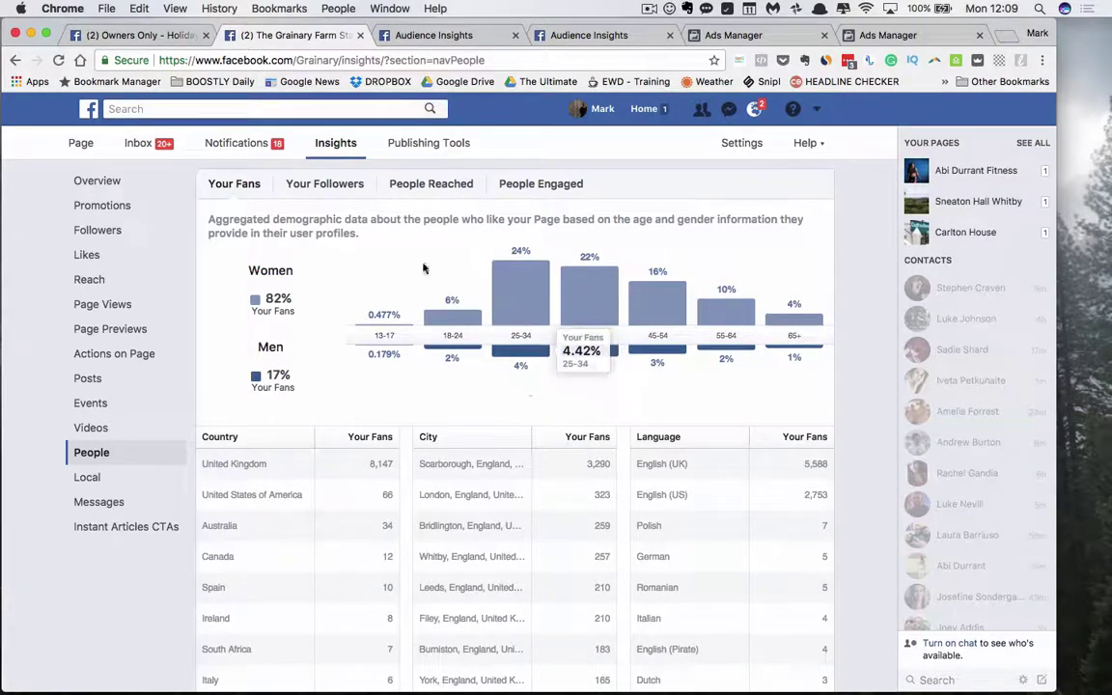
Return to Audience Insights and limit the audience's gender to Women.
{"action": "left_click", "coordinate": [433, 35]}
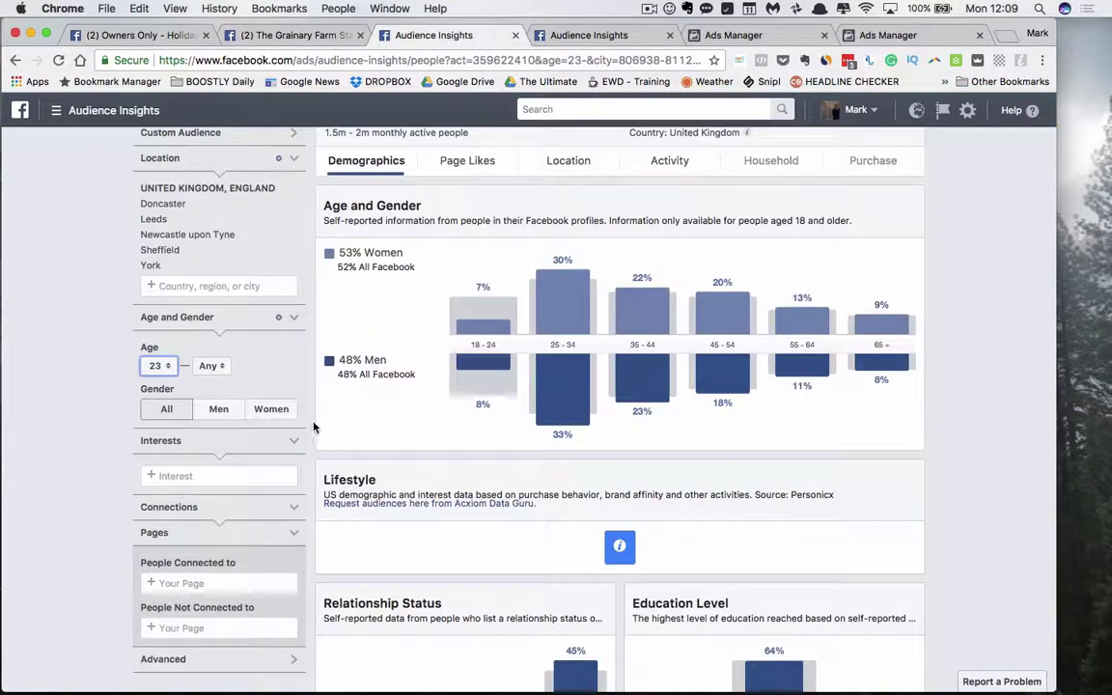
{"action": "left_click", "coordinate": [264, 413]}
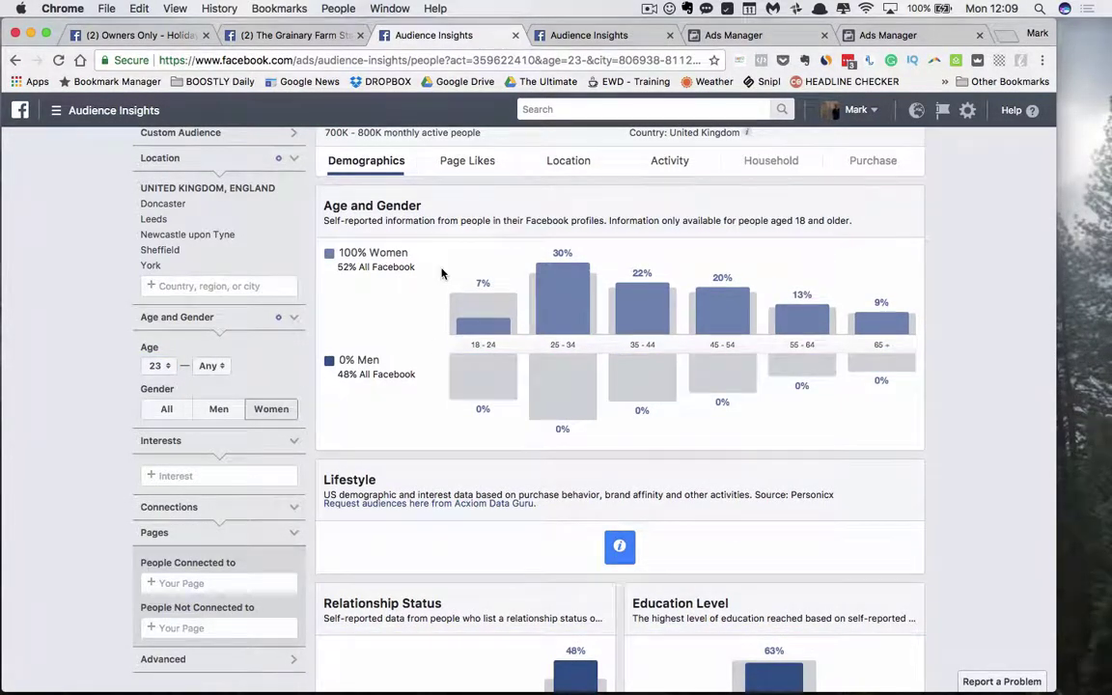
{"action": "scroll", "coordinate": [399, 247], "scroll_direction": "up", "scroll_amount": 1}
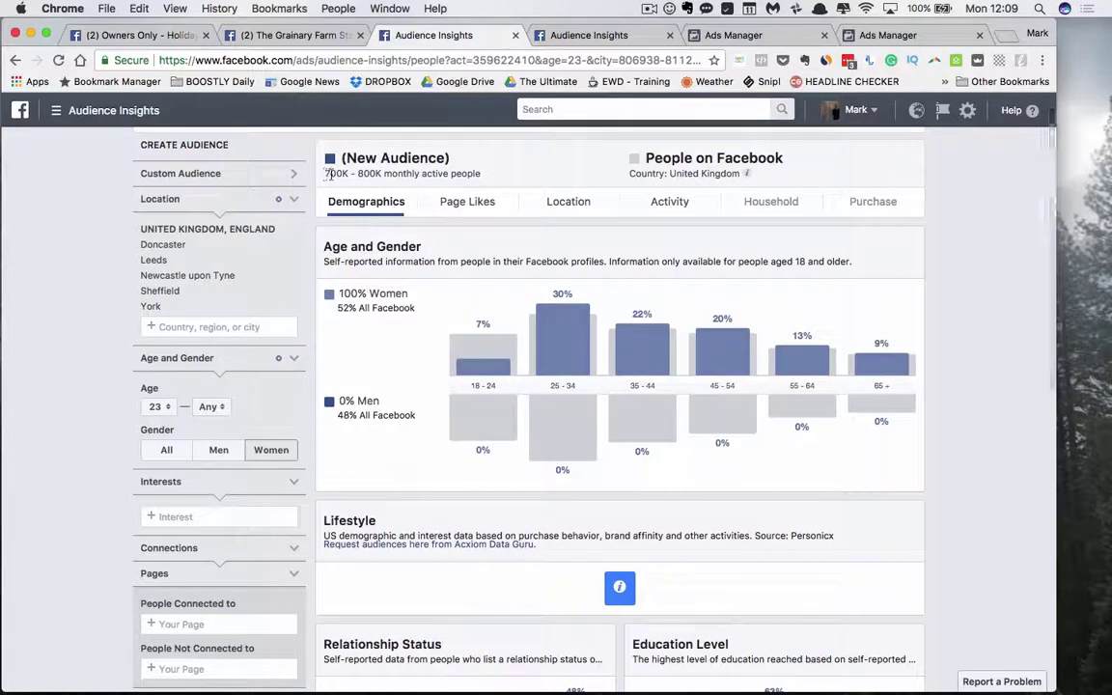
Exclude people already connected to The Grainary Farm Stay and Tea Rooms from the audience.
{"action": "scroll", "coordinate": [290, 412], "scroll_direction": "down", "scroll_amount": 2}
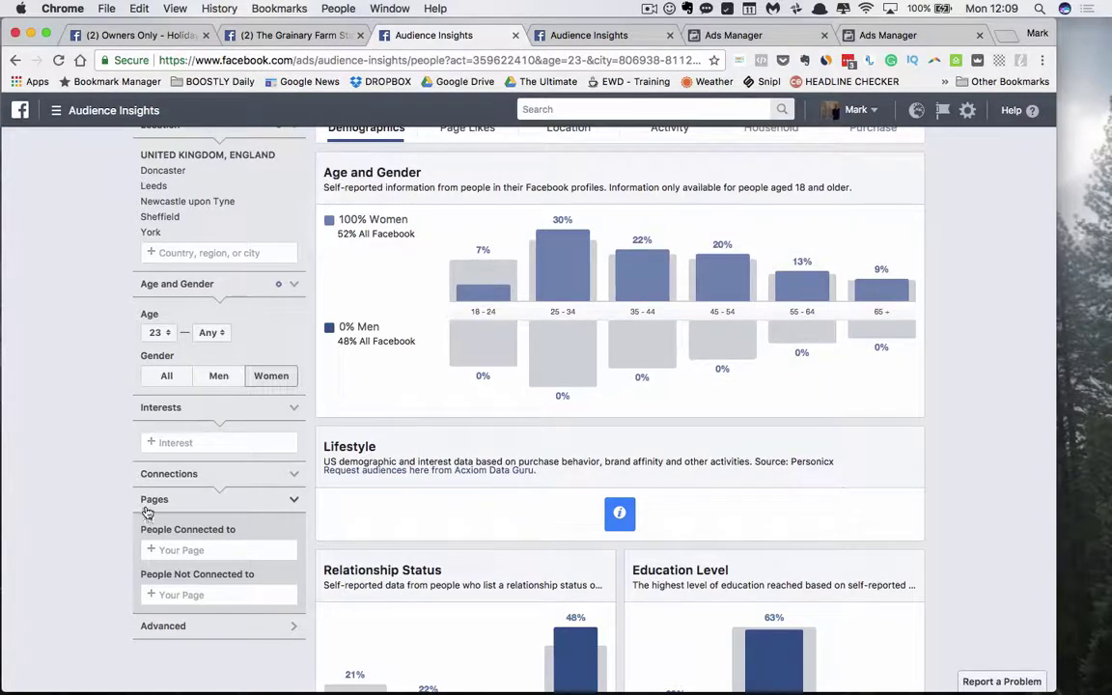
{"action": "left_click", "coordinate": [190, 594]}
{"action": "scroll", "coordinate": [198, 608], "scroll_direction": "down", "scroll_amount": 3}
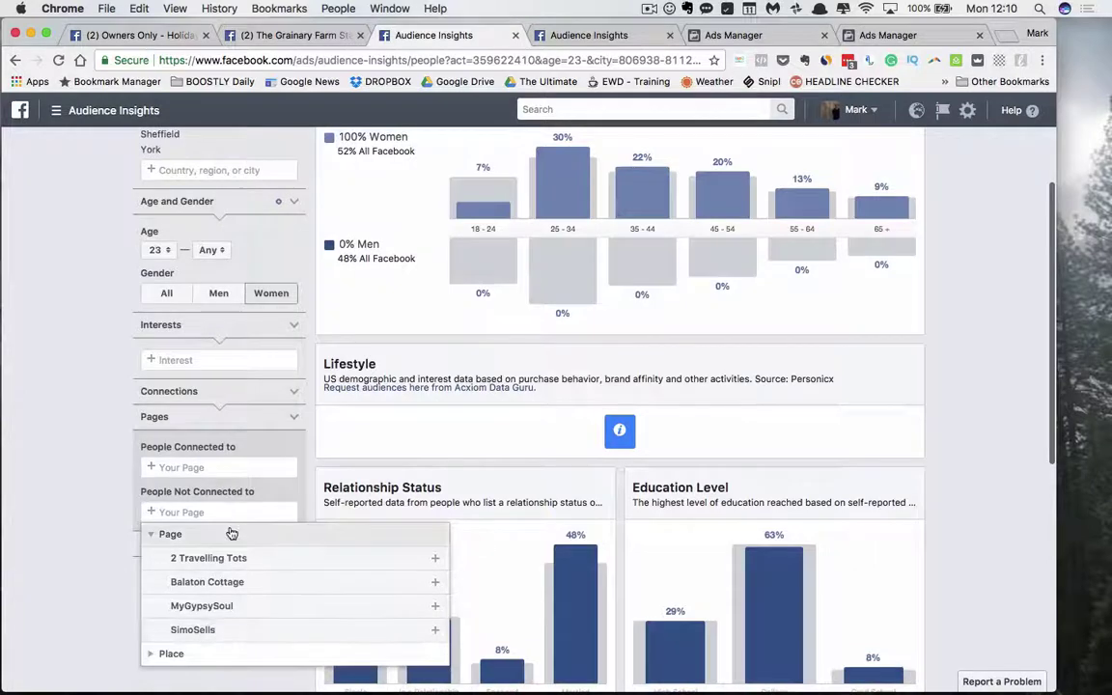
{"action": "type", "text": "grainar"}
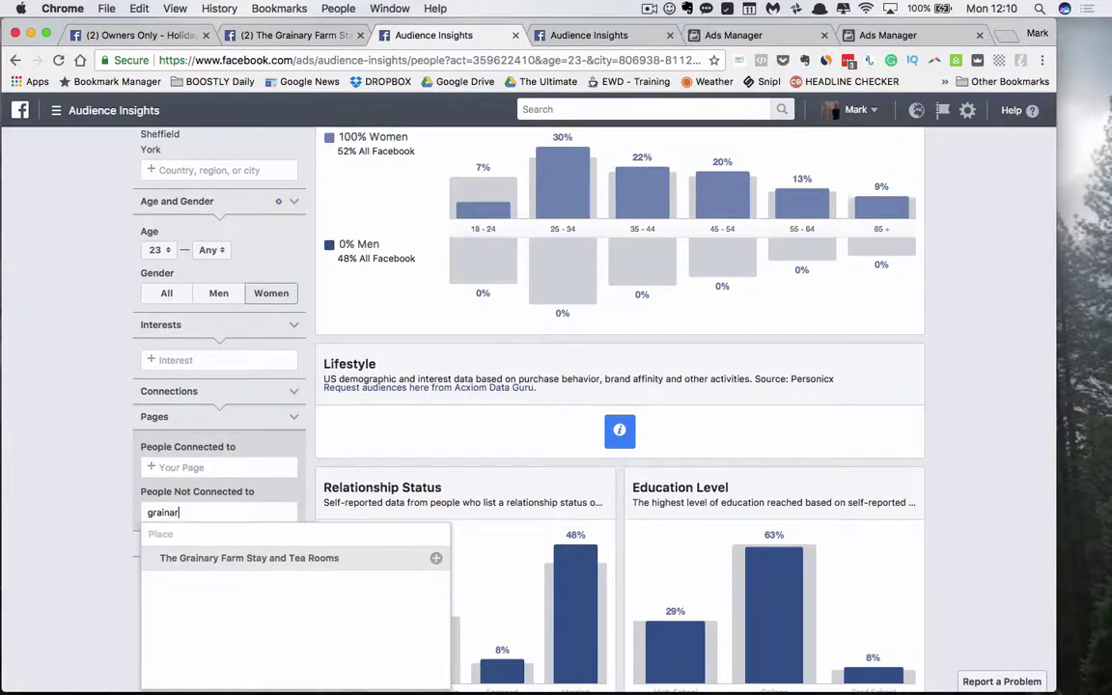
{"action": "left_click", "coordinate": [250, 558]}
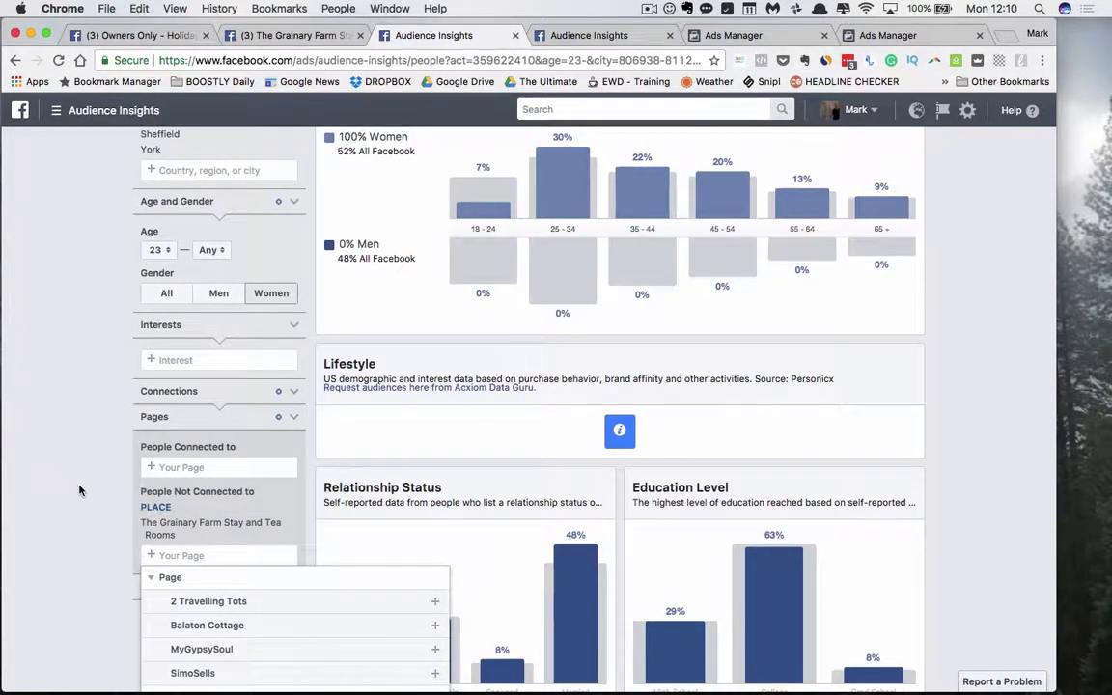
Add Scarborough, North Yorkshire as an interest of the audience.
{"action": "scroll", "coordinate": [71, 441], "scroll_direction": "up", "scroll_amount": 1}
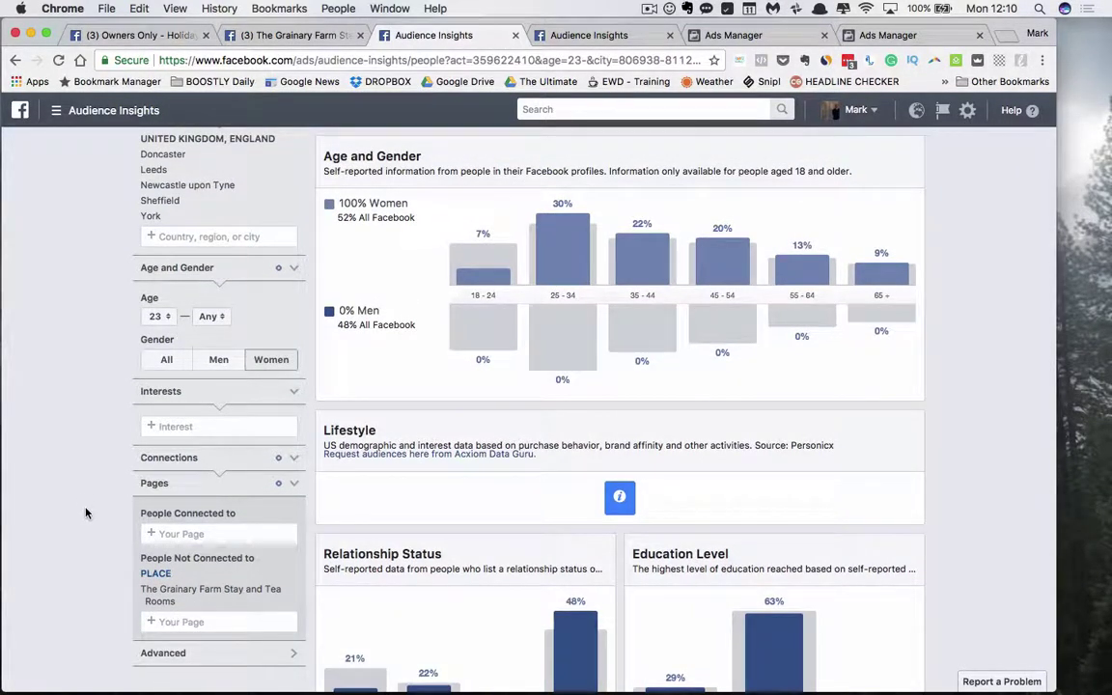
{"action": "scroll", "coordinate": [85, 502], "scroll_direction": "up", "scroll_amount": 3}
{"action": "scroll", "coordinate": [85, 502], "scroll_direction": "down", "scroll_amount": 5}
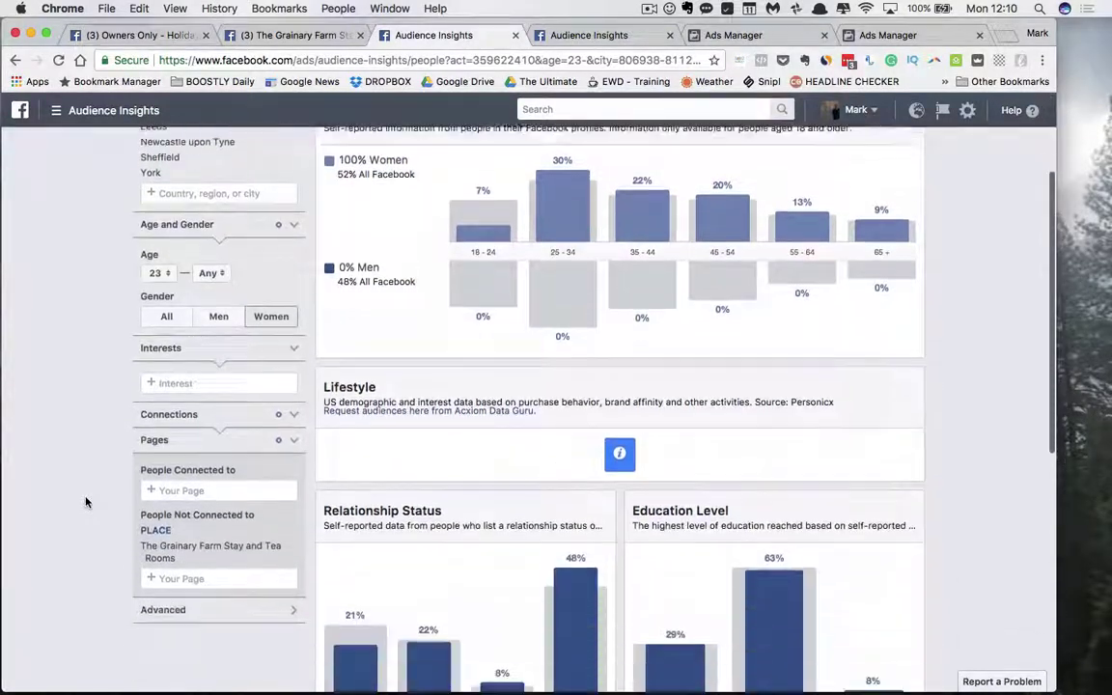
{"action": "scroll", "coordinate": [121, 459], "scroll_direction": "down", "scroll_amount": 2}
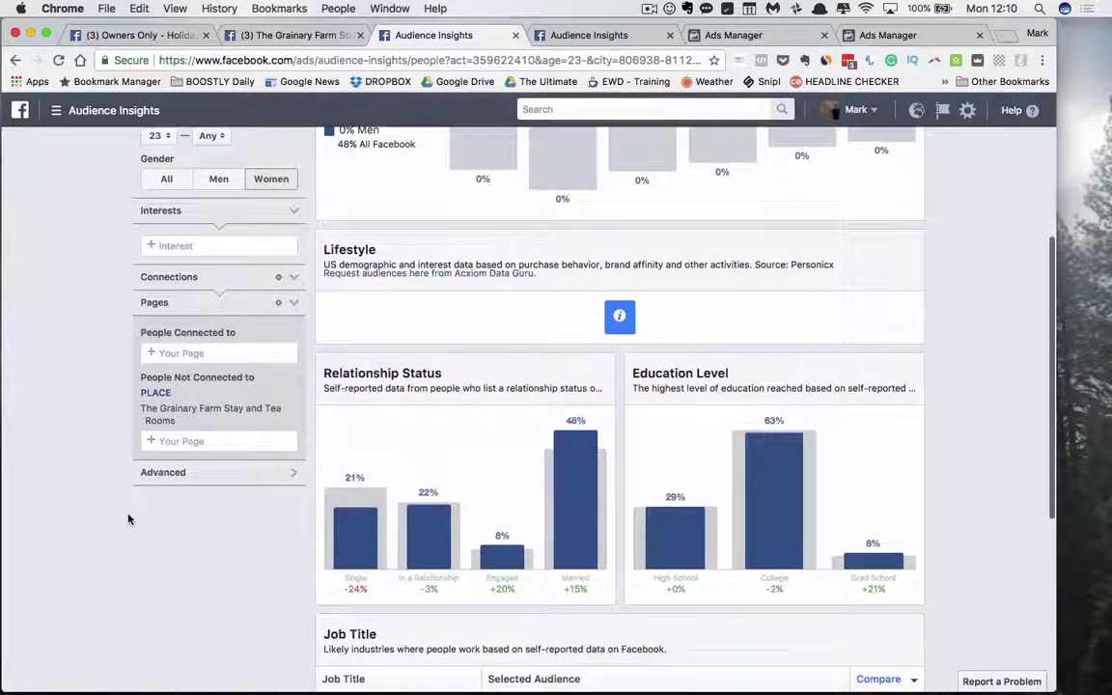
{"action": "scroll", "coordinate": [97, 453], "scroll_direction": "up", "scroll_amount": 1}
{"action": "scroll", "coordinate": [97, 452], "scroll_direction": "up", "scroll_amount": 3}
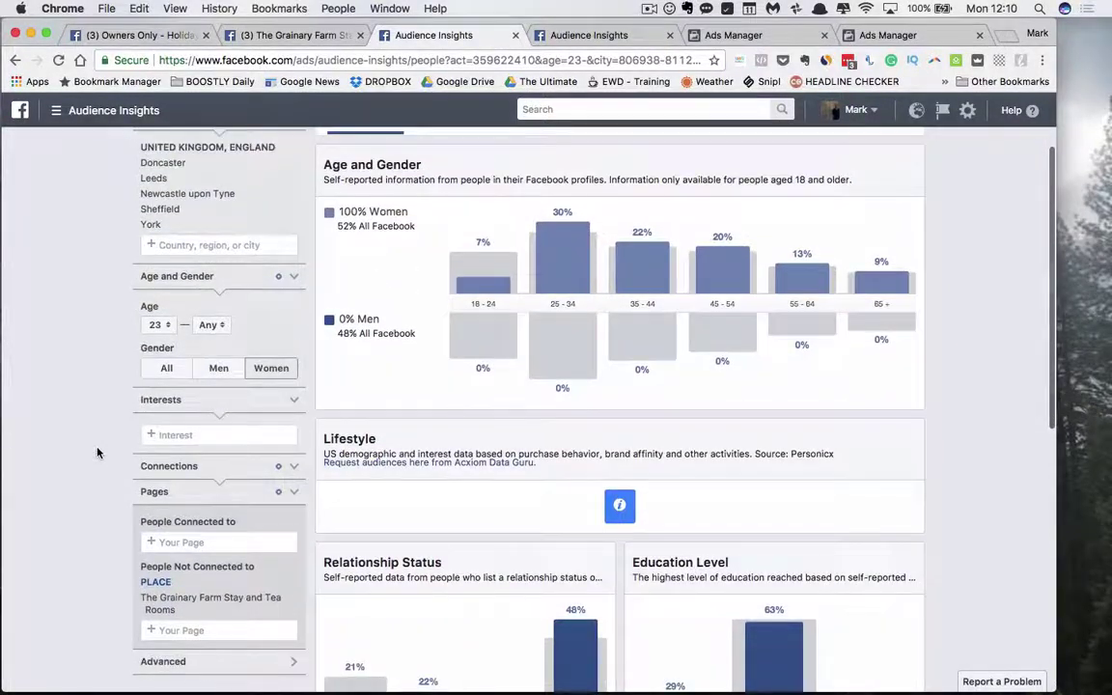
{"action": "left_click", "coordinate": [200, 435]}
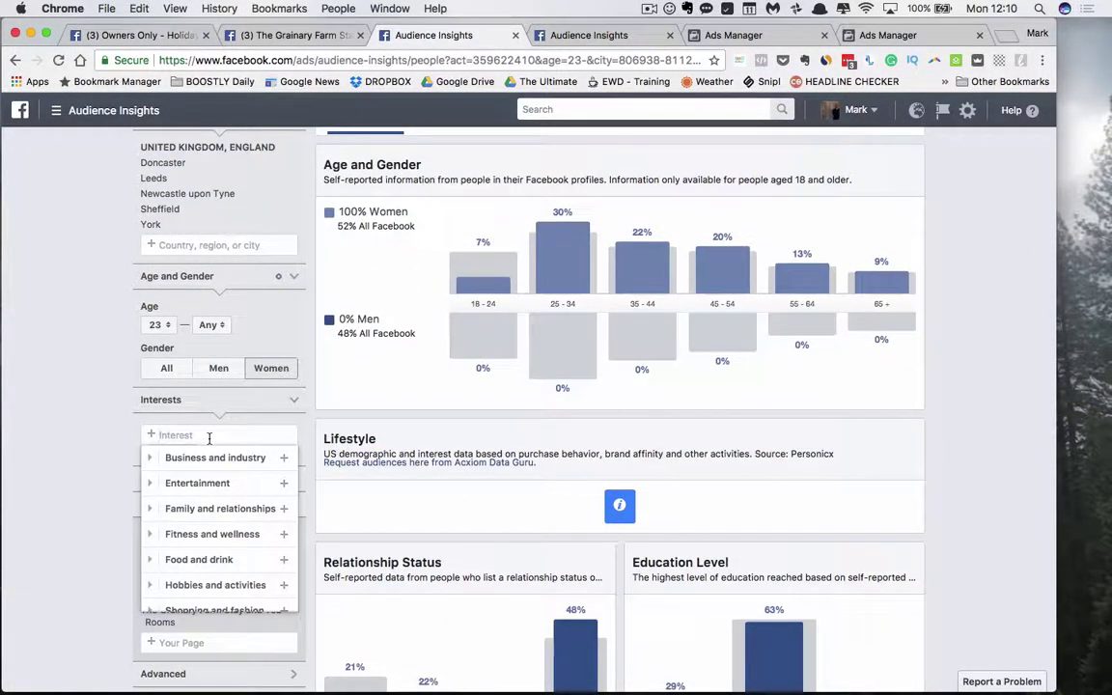
{"action": "type", "text": "Sca"}
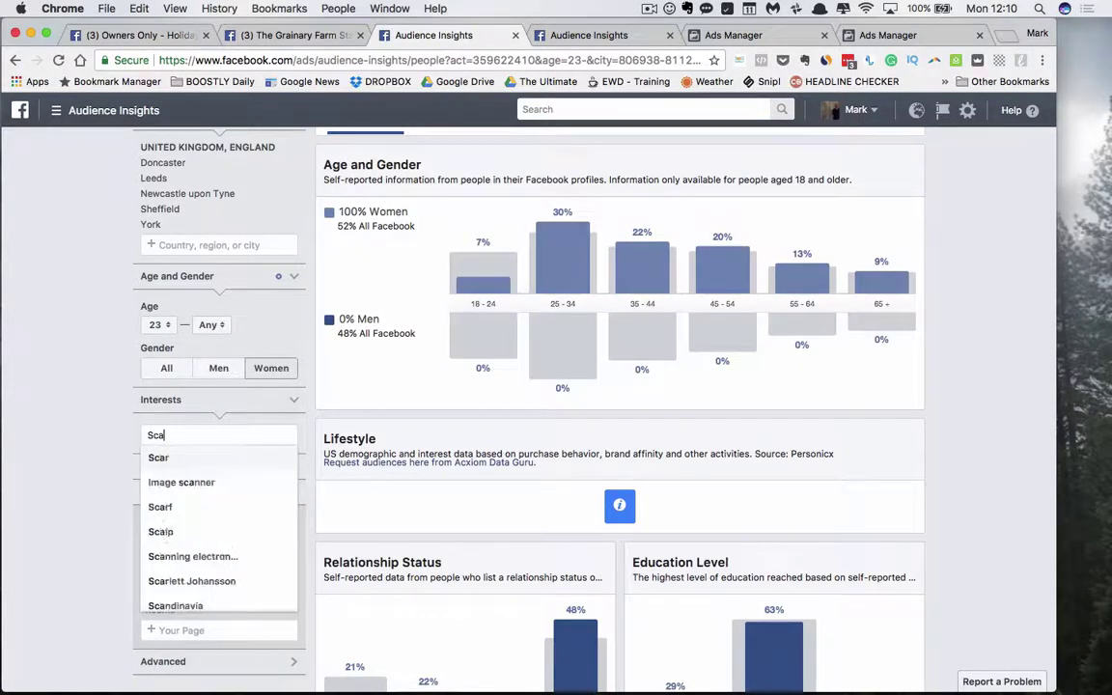
{"action": "type", "text": "rboroug"}
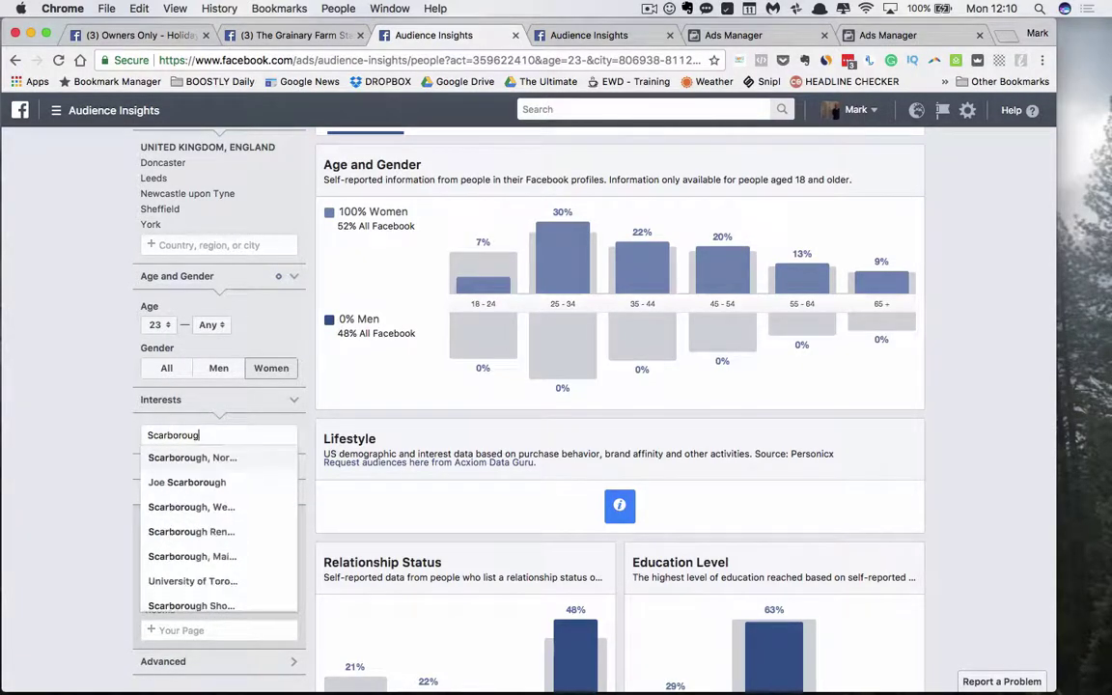
{"action": "type", "text": "h"}
{"action": "key", "text": "Return"}
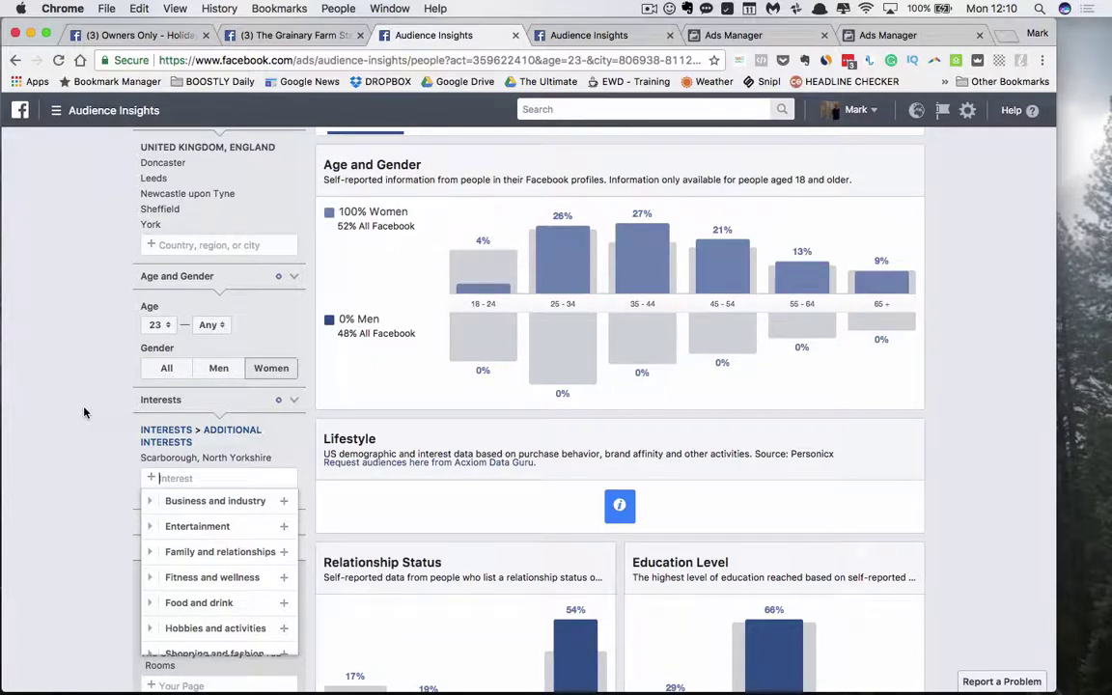
Browse the suggested interest categories and close the list without adding another one.
{"action": "scroll", "coordinate": [216, 586], "scroll_direction": "down", "scroll_amount": 2}
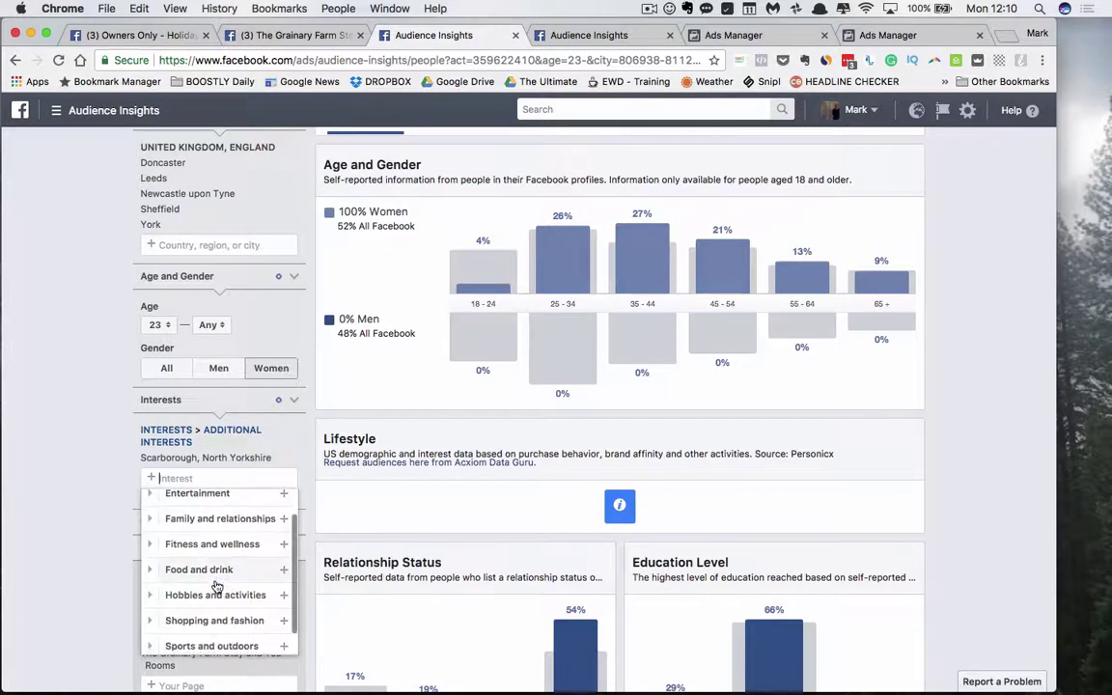
{"action": "scroll", "coordinate": [216, 583], "scroll_direction": "up", "scroll_amount": 2}
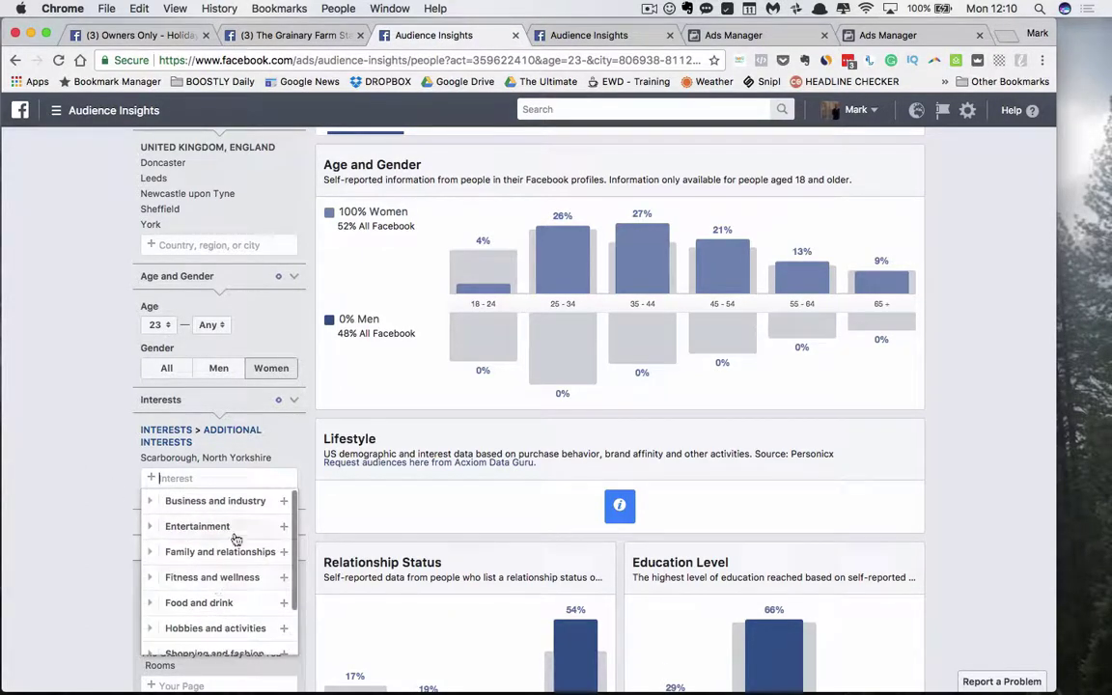
{"action": "scroll", "coordinate": [232, 535], "scroll_direction": "down", "scroll_amount": 2}
{"action": "left_click", "coordinate": [95, 514]}
Expand the advanced targeting criteria of the audience.
{"action": "scroll", "coordinate": [97, 521], "scroll_direction": "down", "scroll_amount": 5}
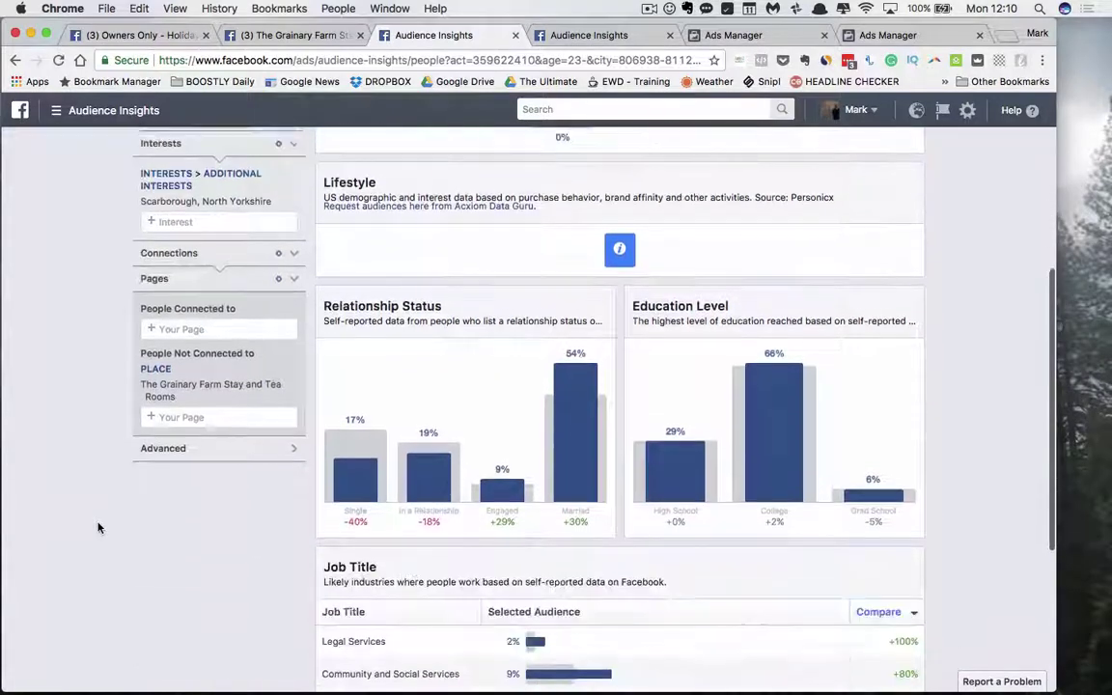
{"action": "left_click", "coordinate": [291, 446]}
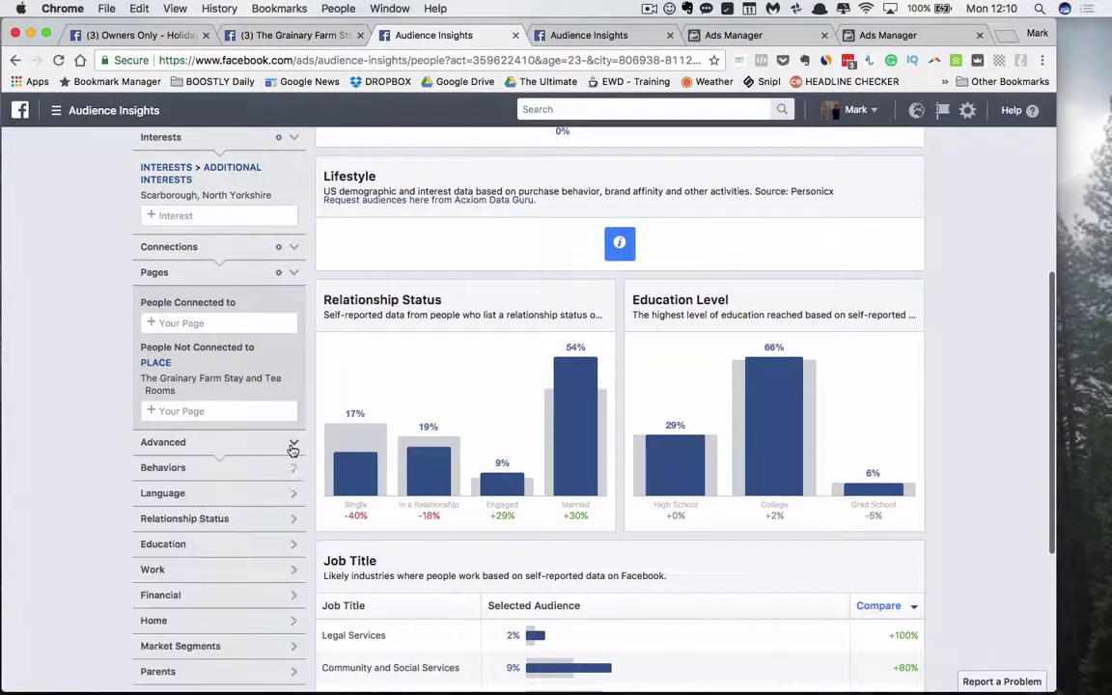
{"action": "scroll", "coordinate": [89, 450], "scroll_direction": "down", "scroll_amount": 3}
{"action": "scroll", "coordinate": [89, 451], "scroll_direction": "down", "scroll_amount": 1}
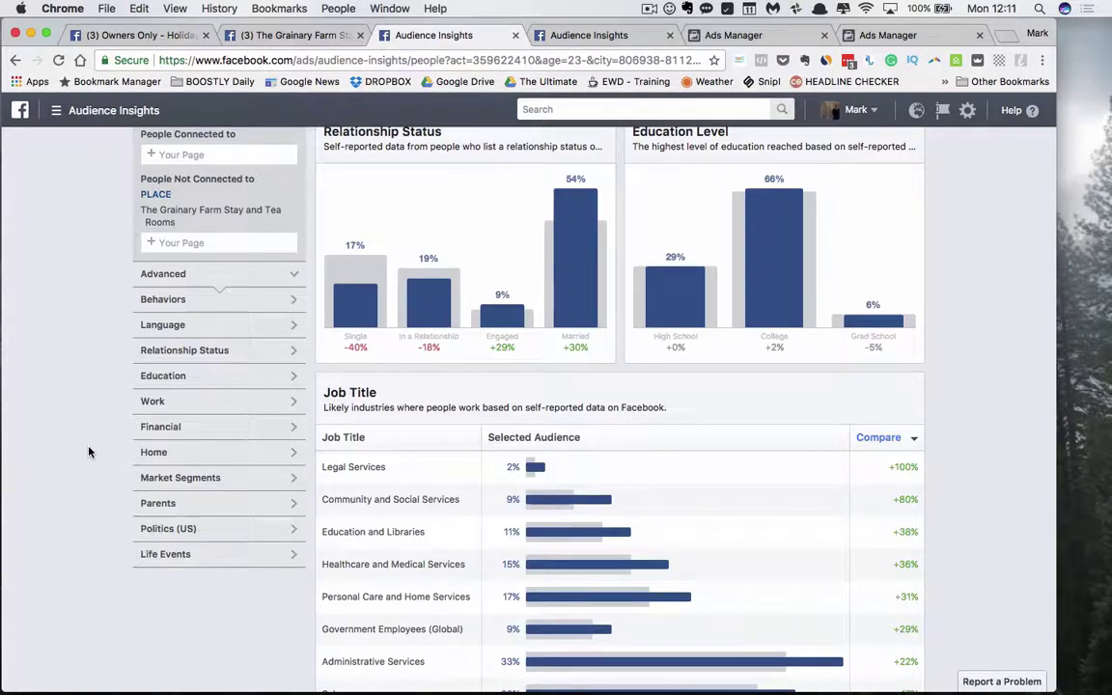
Expand the Life Events criteria and examine the available options.
{"action": "left_click", "coordinate": [147, 553]}
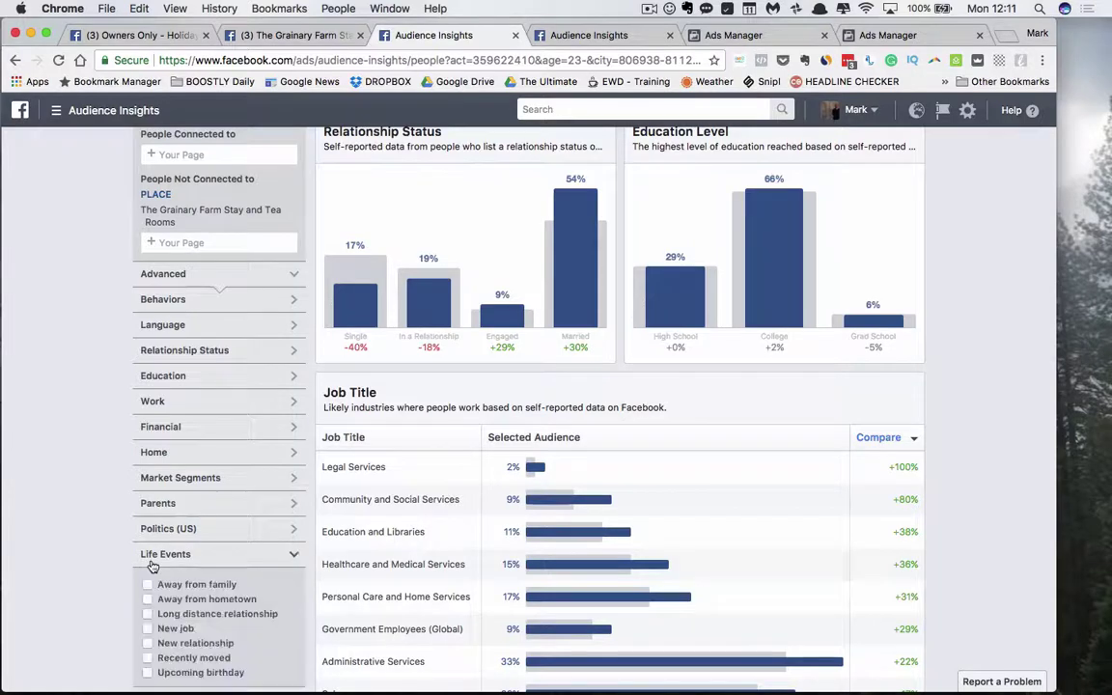
{"action": "scroll", "coordinate": [123, 534], "scroll_direction": "down", "scroll_amount": 3}
{"action": "scroll", "coordinate": [123, 534], "scroll_direction": "up", "scroll_amount": 4}
{"action": "scroll", "coordinate": [122, 534], "scroll_direction": "down", "scroll_amount": 4}
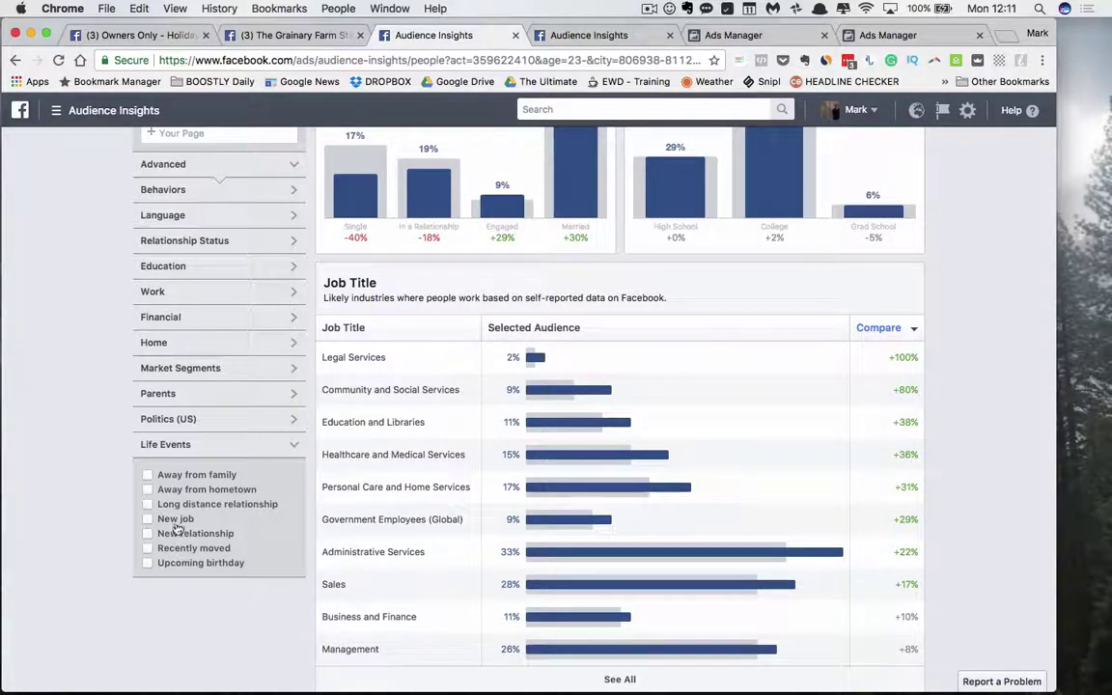
{"action": "scroll", "coordinate": [133, 462], "scroll_direction": "up", "scroll_amount": 3}
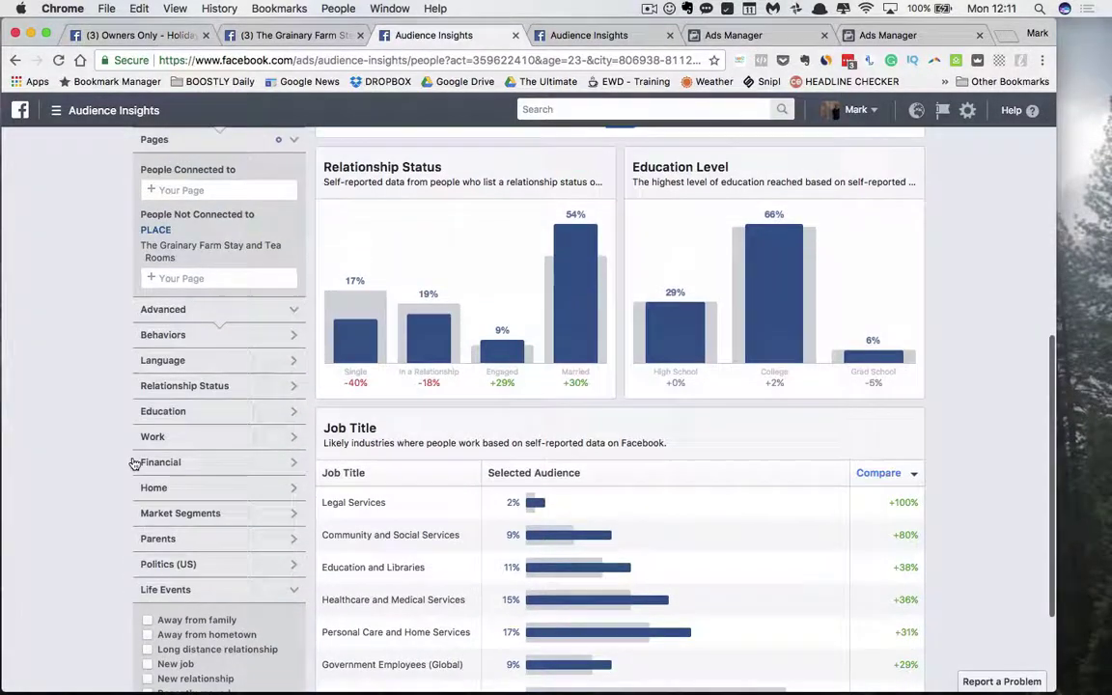
Add Anniversary (within 61-90 days) as a behavior in the audience's advanced criteria.
{"action": "left_click", "coordinate": [196, 311]}
{"action": "left_click", "coordinate": [212, 313]}
{"action": "left_click", "coordinate": [213, 335]}
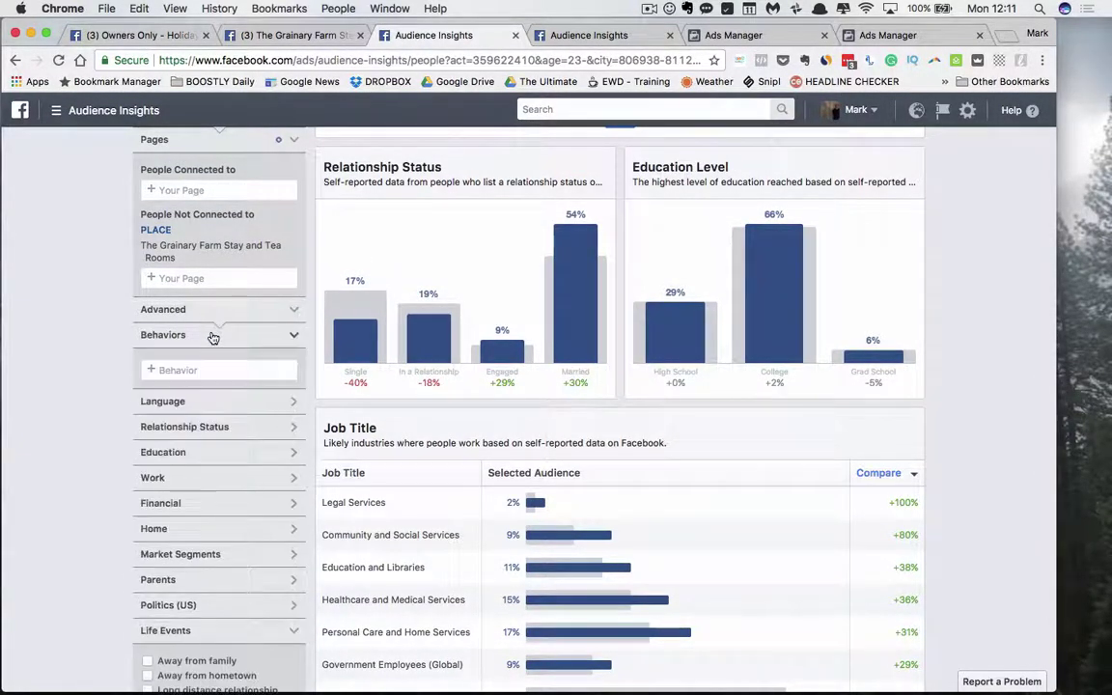
{"action": "left_click", "coordinate": [207, 367]}
{"action": "type", "text": "an"}
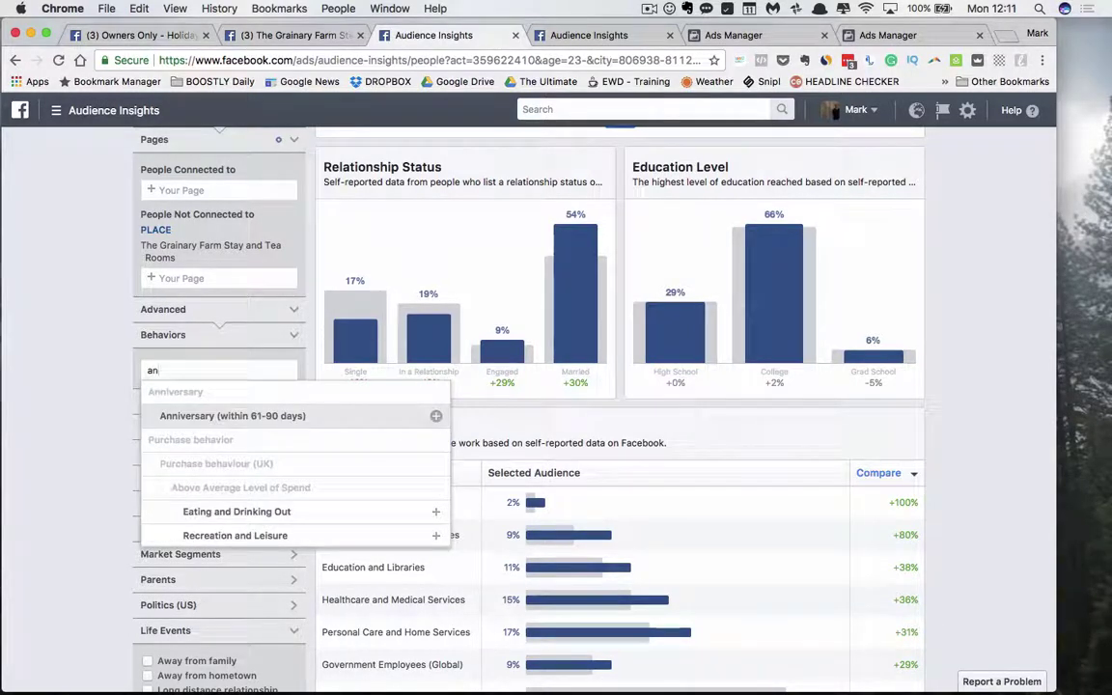
{"action": "left_click", "coordinate": [436, 415]}
{"action": "left_click", "coordinate": [63, 403]}
Examine the audience's size, demographic charts and selected targeting criteria with the anniversary behavior applied.
{"action": "scroll", "coordinate": [103, 436], "scroll_direction": "up", "scroll_amount": 3}
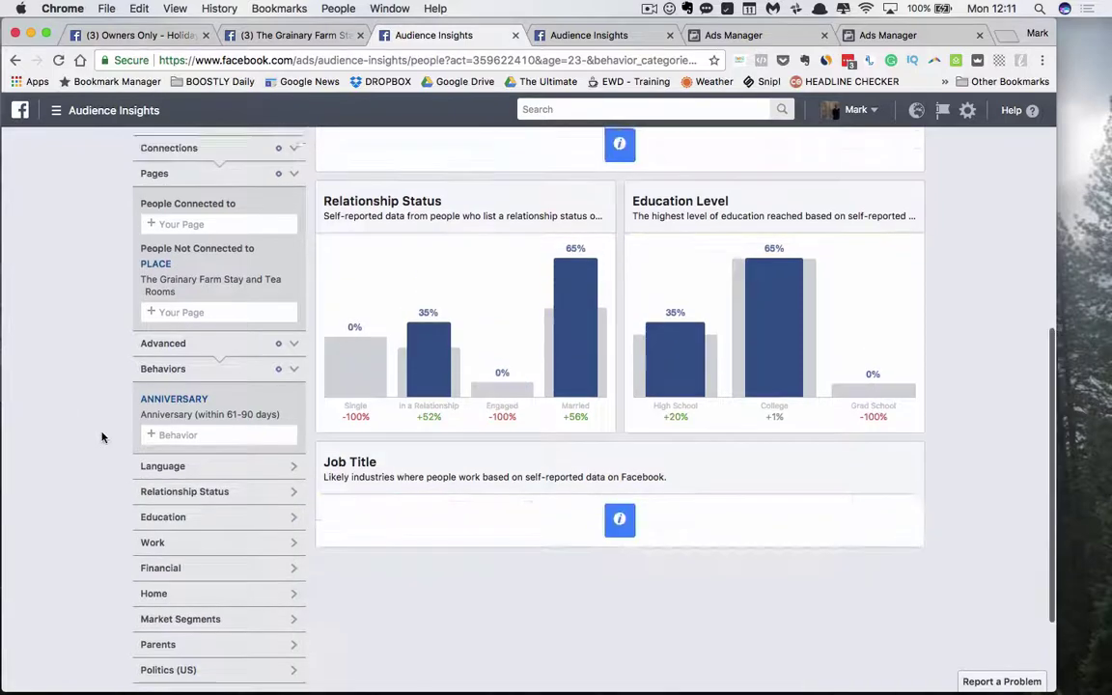
{"action": "scroll", "coordinate": [102, 437], "scroll_direction": "up", "scroll_amount": 5}
{"action": "scroll", "coordinate": [102, 437], "scroll_direction": "down", "scroll_amount": 3}
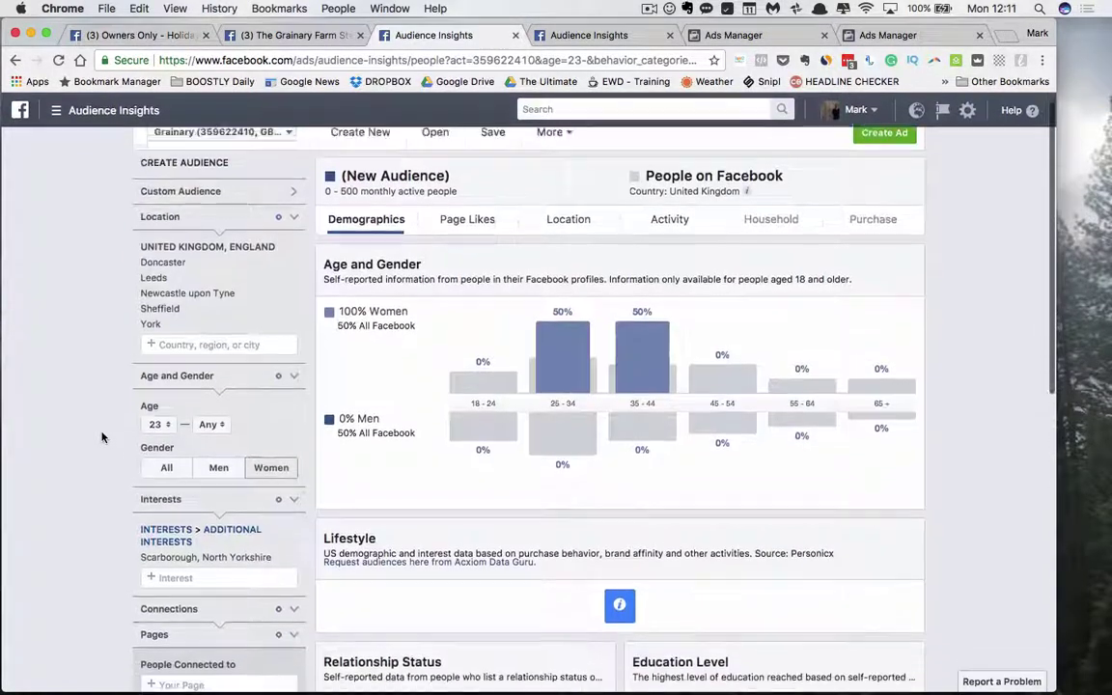
{"action": "scroll", "coordinate": [102, 438], "scroll_direction": "down", "scroll_amount": 6}
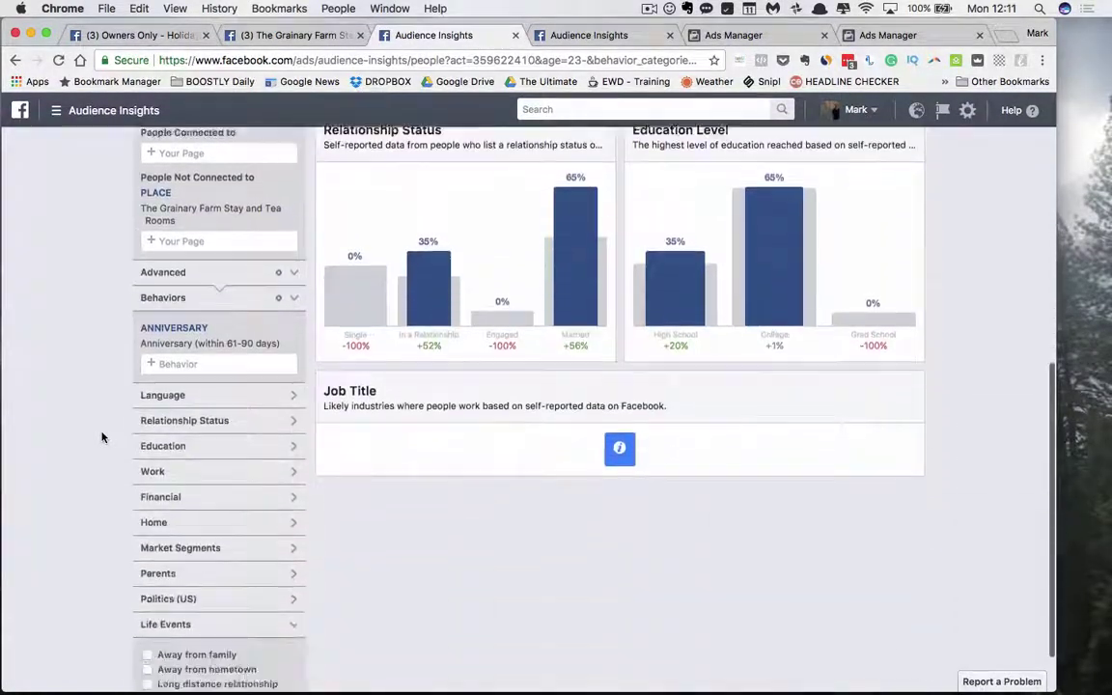
{"action": "scroll", "coordinate": [103, 438], "scroll_direction": "up", "scroll_amount": 6}
{"action": "scroll", "coordinate": [102, 438], "scroll_direction": "up", "scroll_amount": 2}
{"action": "scroll", "coordinate": [103, 527], "scroll_direction": "down", "scroll_amount": 5}
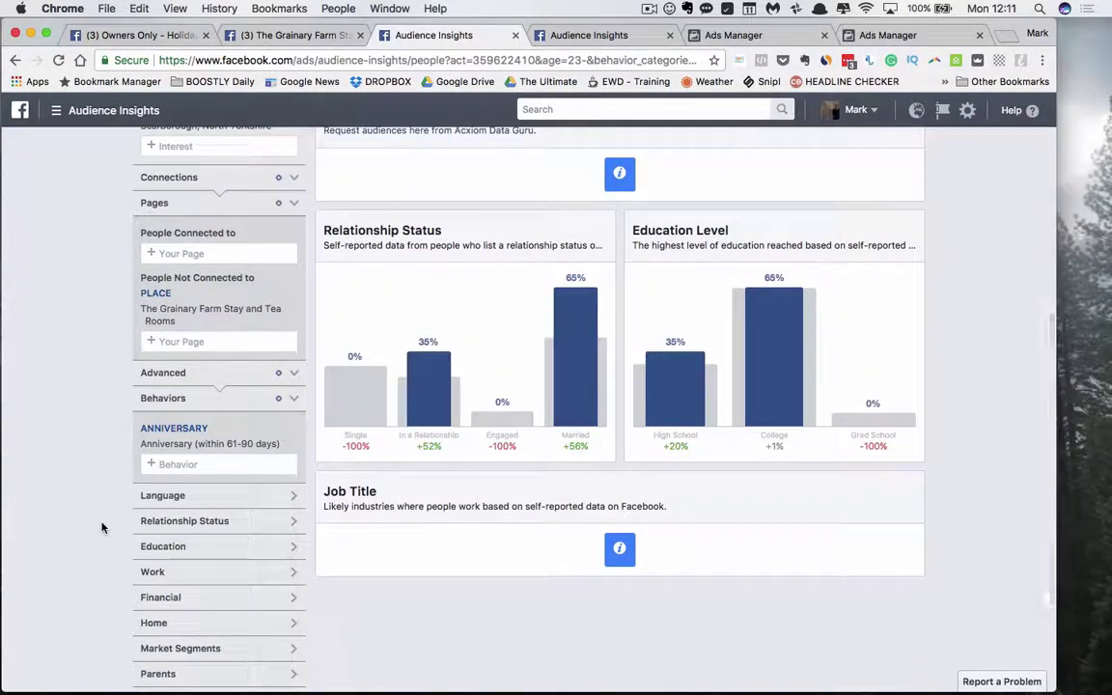
{"action": "scroll", "coordinate": [103, 527], "scroll_direction": "down", "scroll_amount": 1}
{"action": "scroll", "coordinate": [103, 527], "scroll_direction": "down", "scroll_amount": 2}
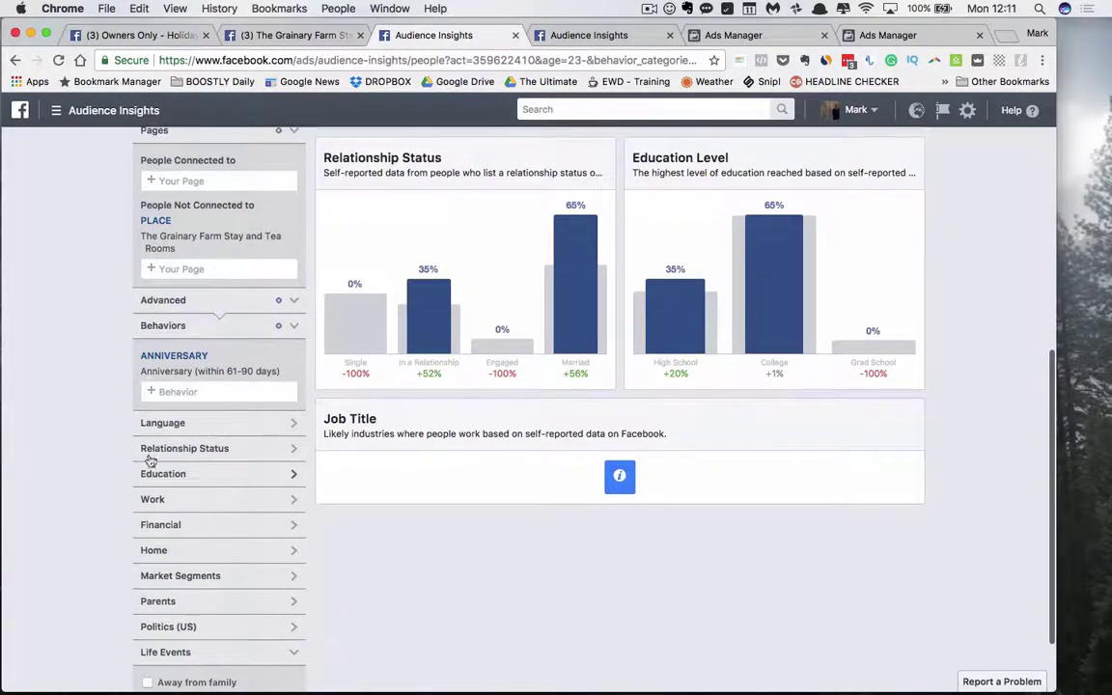
{"action": "scroll", "coordinate": [129, 452], "scroll_direction": "down", "scroll_amount": 1}
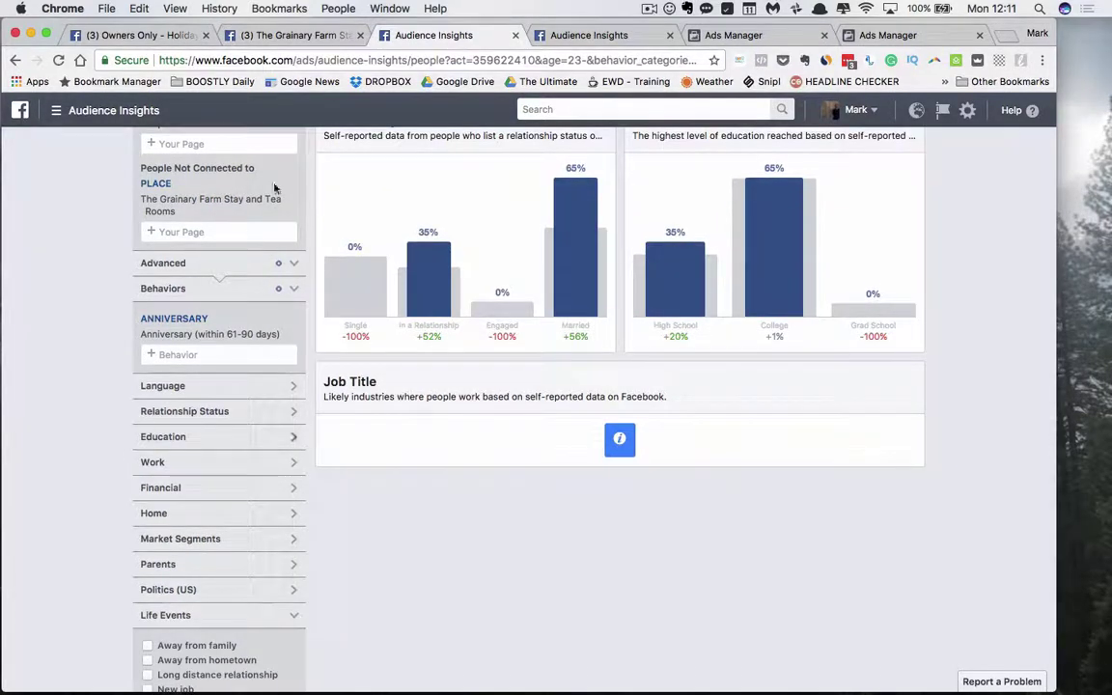
Open the account owner's Facebook profile and examine its intro details and About overview.
{"action": "left_click", "coordinate": [296, 36]}
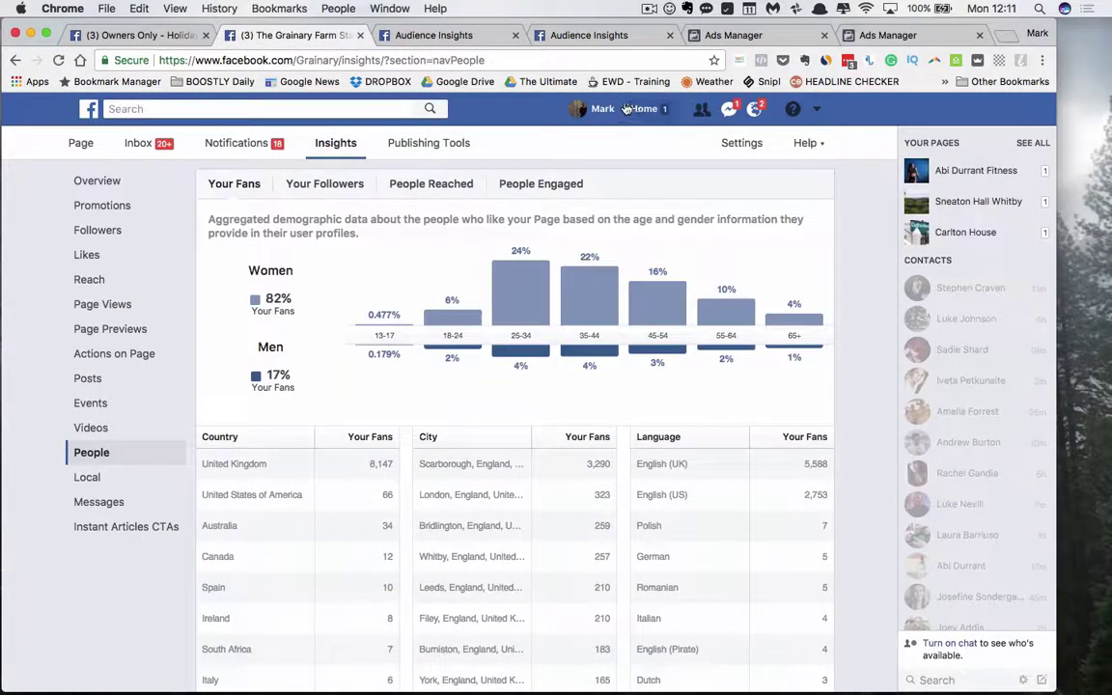
{"action": "left_click", "coordinate": [599, 108]}
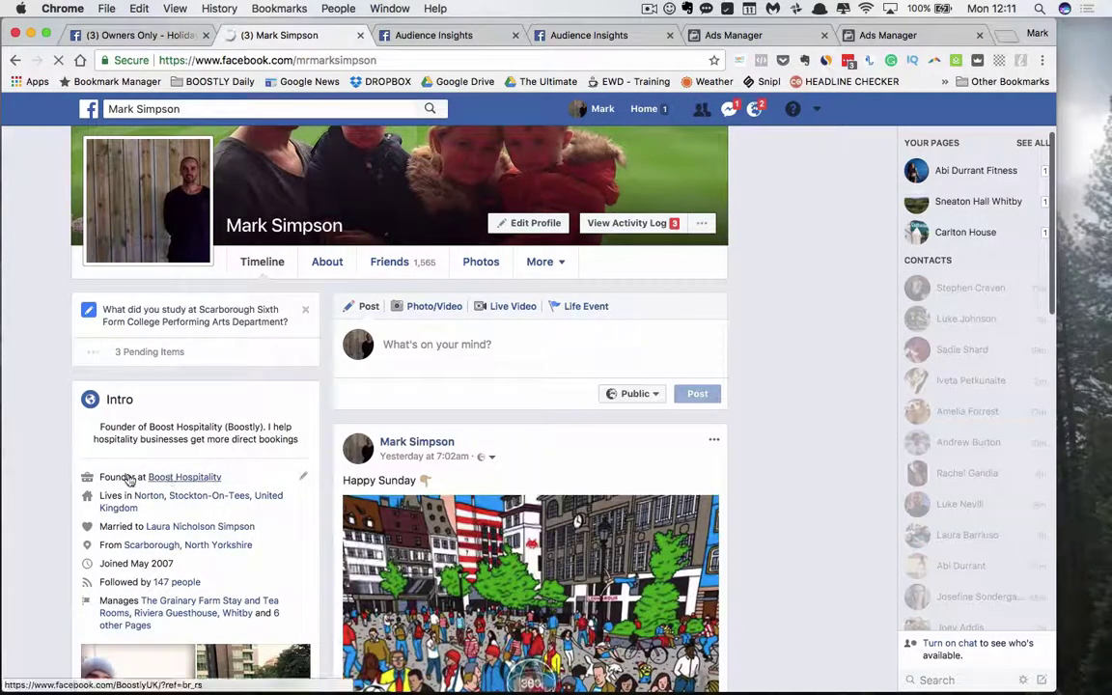
{"action": "scroll", "coordinate": [248, 478], "scroll_direction": "down", "scroll_amount": 1}
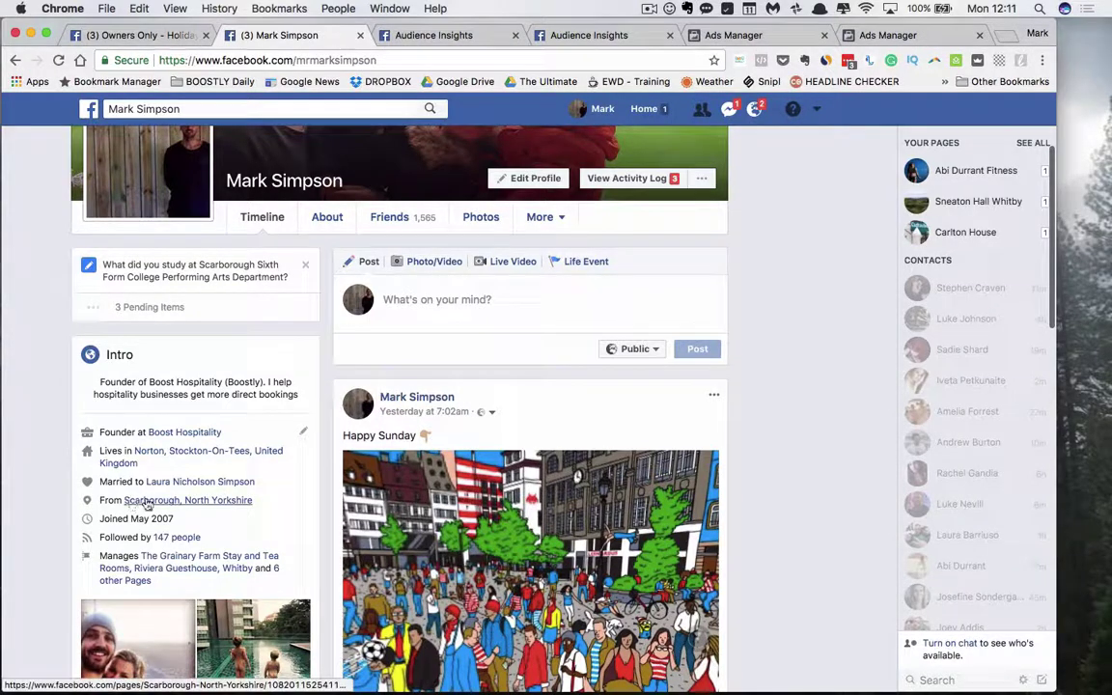
{"action": "scroll", "coordinate": [246, 524], "scroll_direction": "up", "scroll_amount": 1}
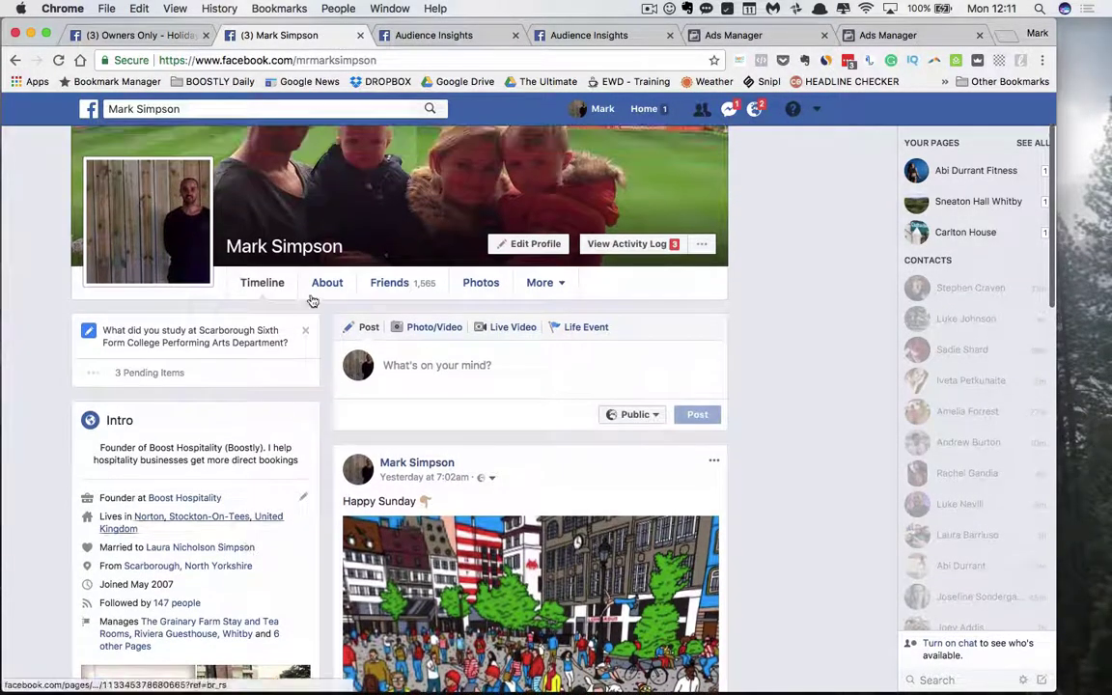
{"action": "left_click", "coordinate": [318, 285]}
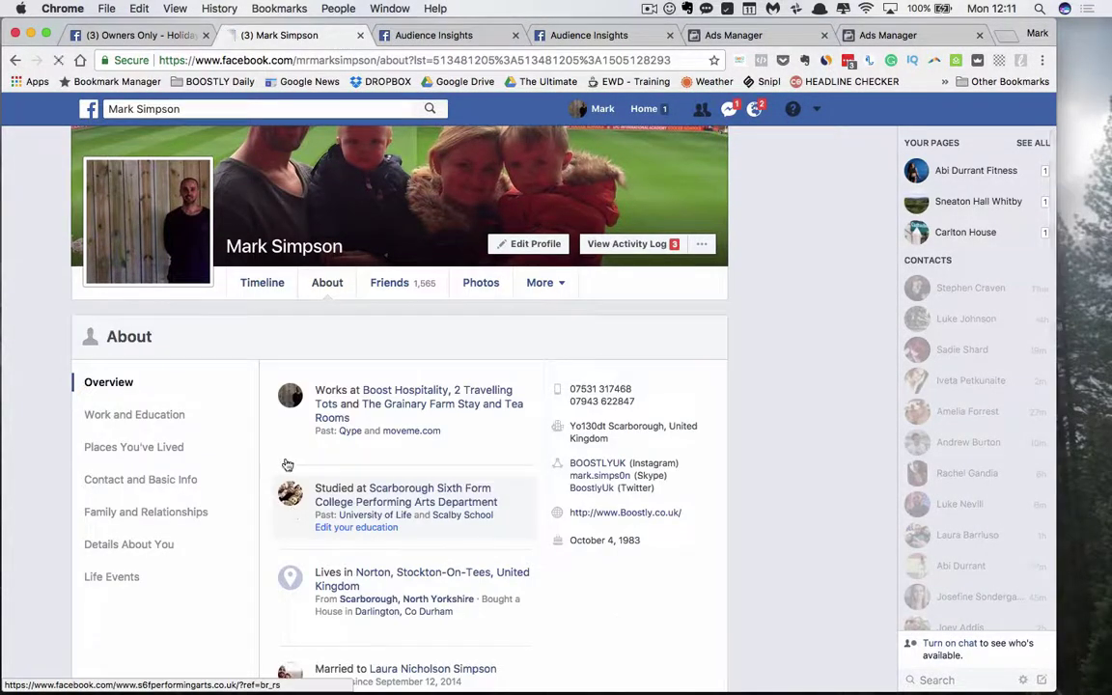
{"action": "scroll", "coordinate": [722, 510], "scroll_direction": "down", "scroll_amount": 1}
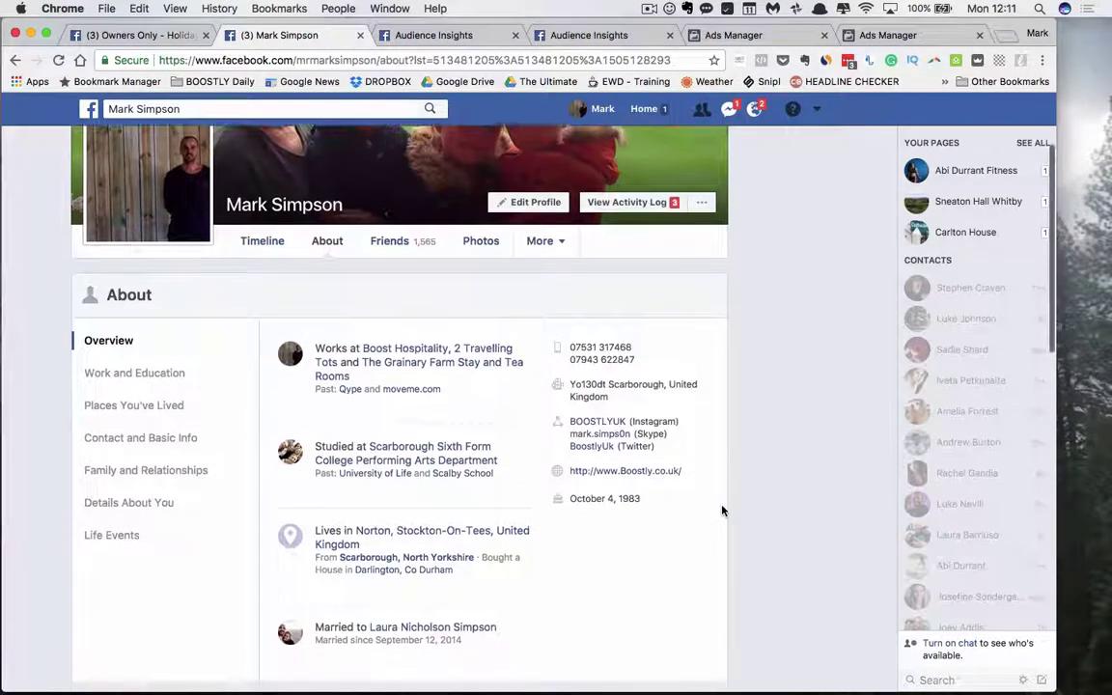
View the profile's Family and Relationships, Contact and Basic Info, and Work and Education sections.
{"action": "left_click", "coordinate": [166, 469]}
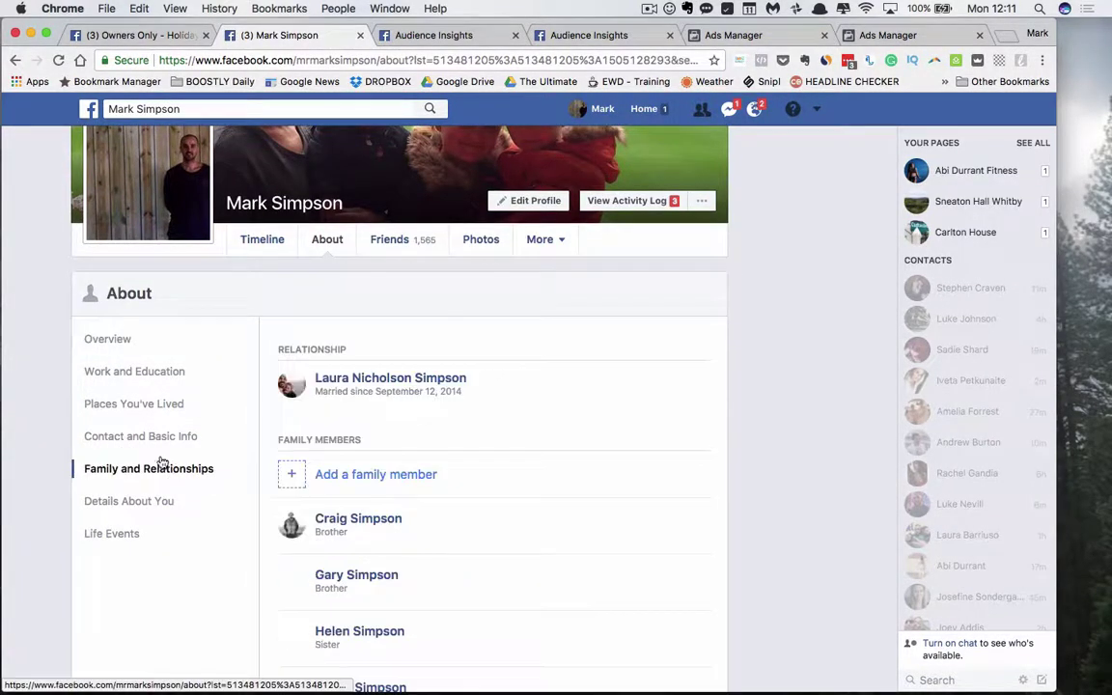
{"action": "left_click", "coordinate": [133, 432]}
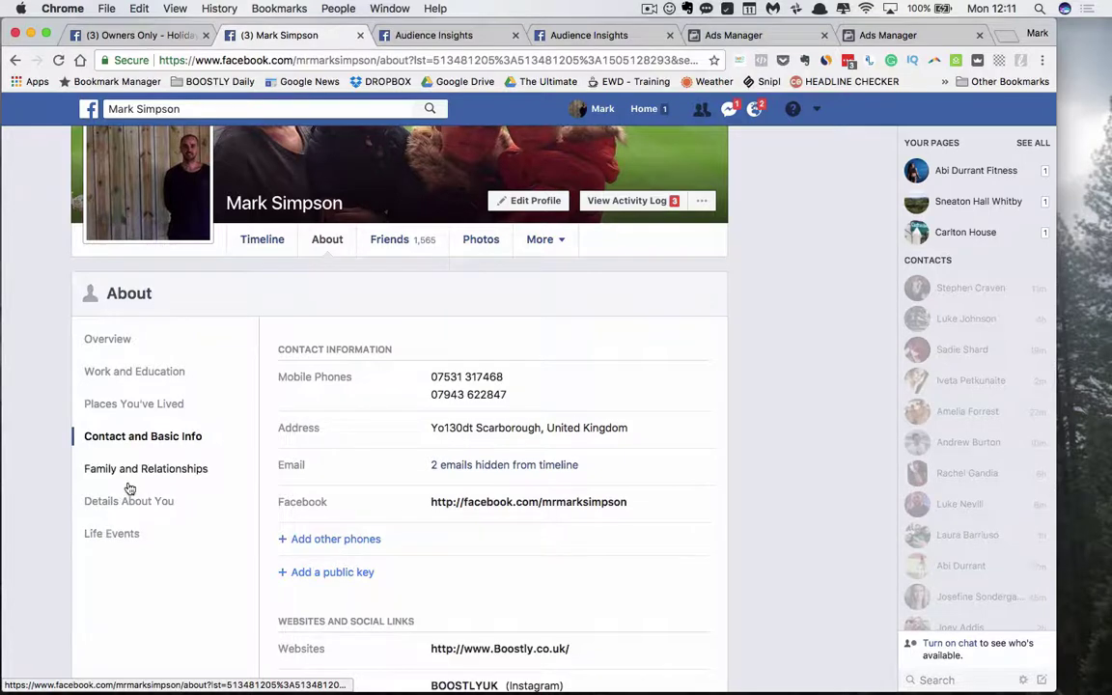
{"action": "left_click", "coordinate": [130, 485]}
{"action": "left_click", "coordinate": [135, 377]}
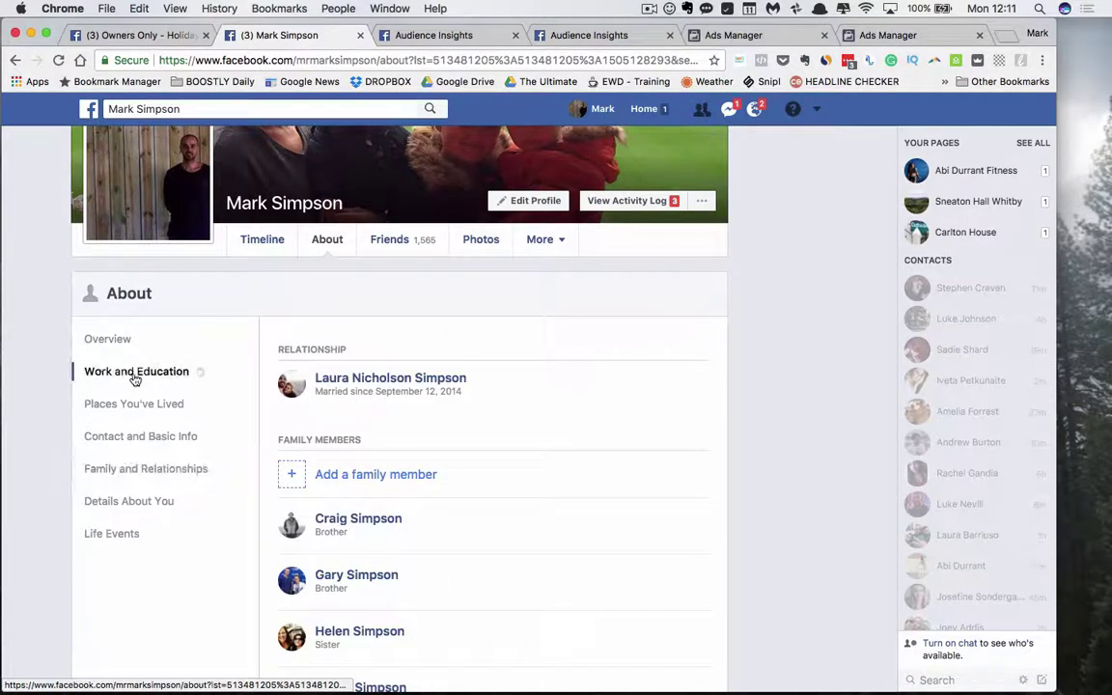
Return to the Audience Insights audience with the Scarborough interest and set its gender to All.
{"action": "left_click", "coordinate": [555, 35]}
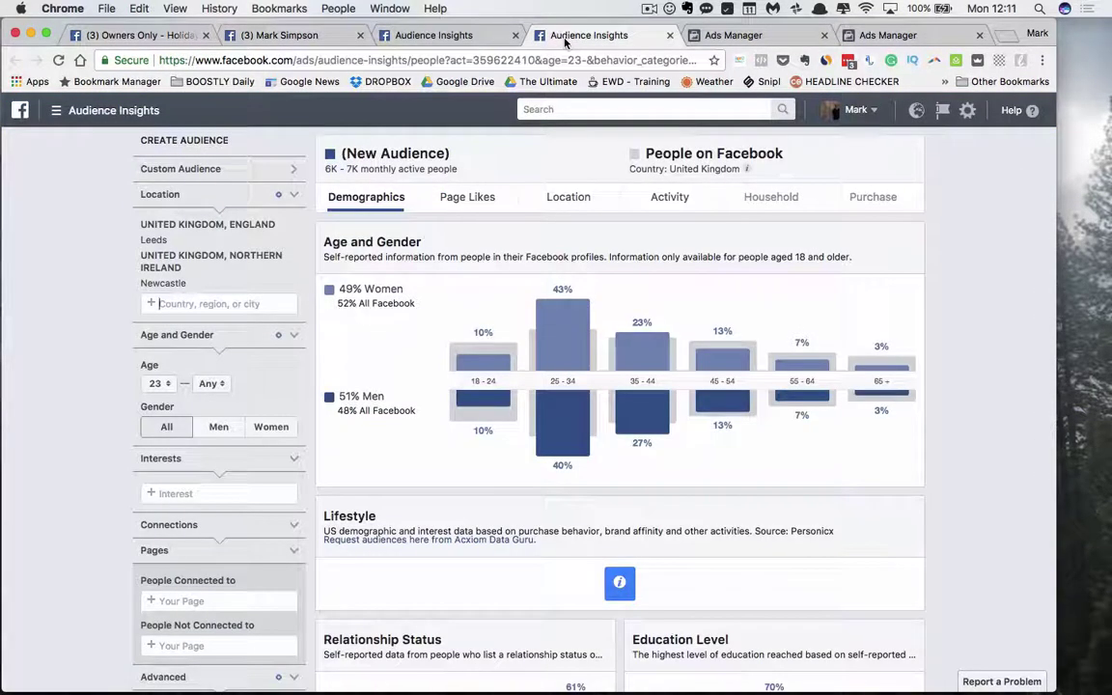
{"action": "left_click", "coordinate": [467, 35]}
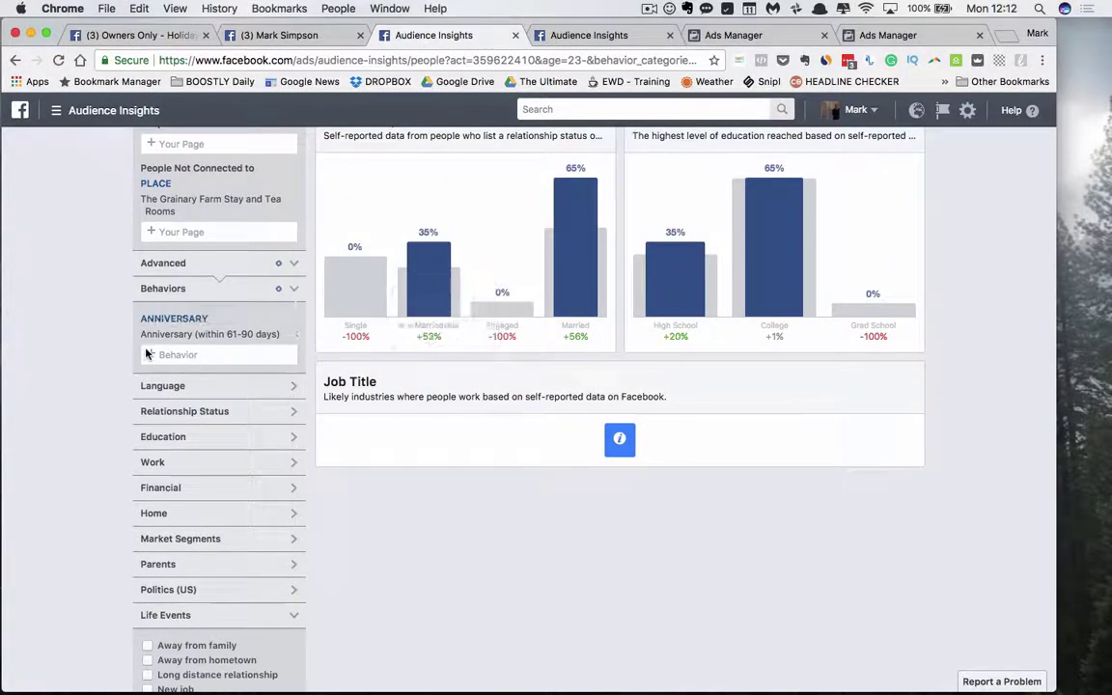
{"action": "scroll", "coordinate": [126, 469], "scroll_direction": "up", "scroll_amount": 3}
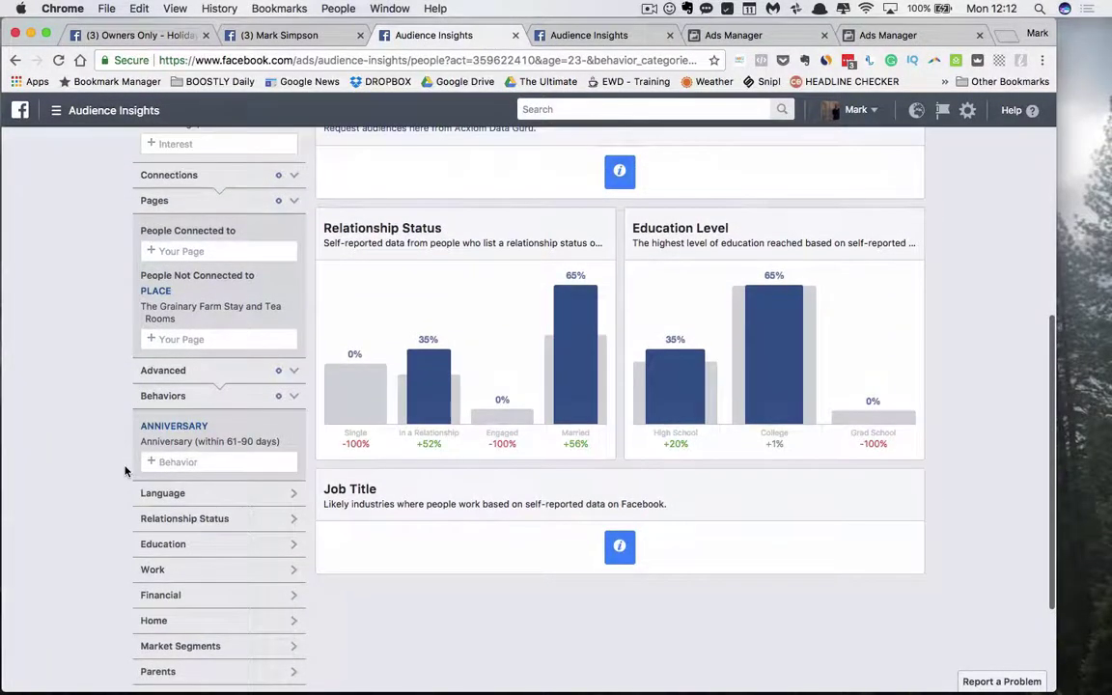
{"action": "scroll", "coordinate": [126, 471], "scroll_direction": "up", "scroll_amount": 10}
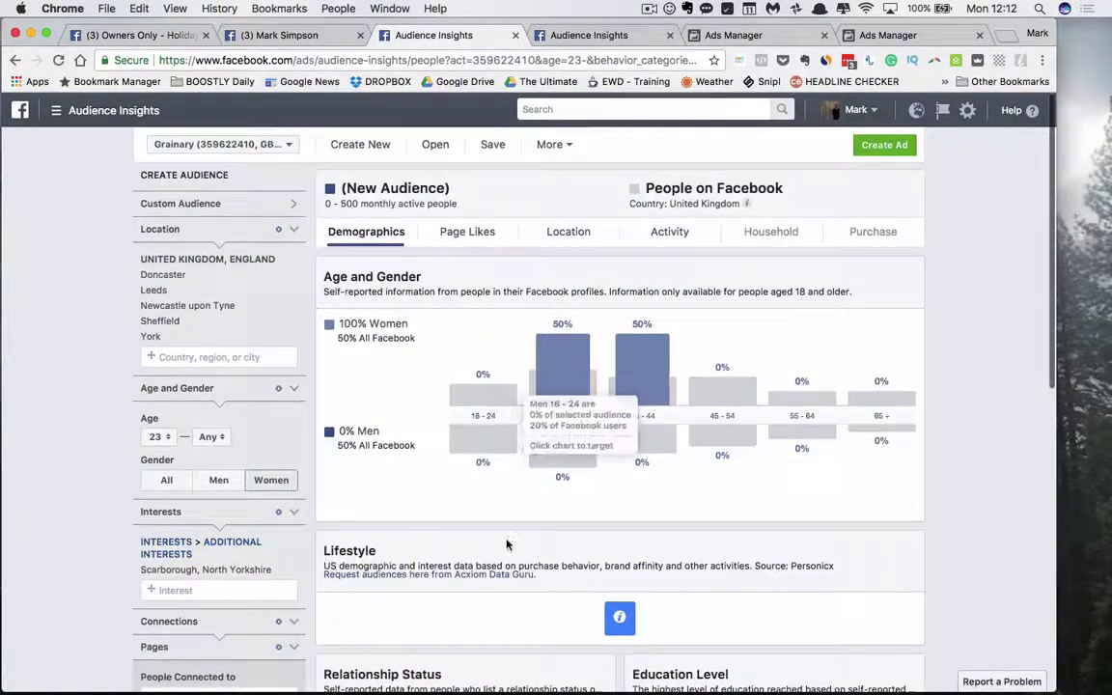
{"action": "scroll", "coordinate": [507, 544], "scroll_direction": "down", "scroll_amount": 6}
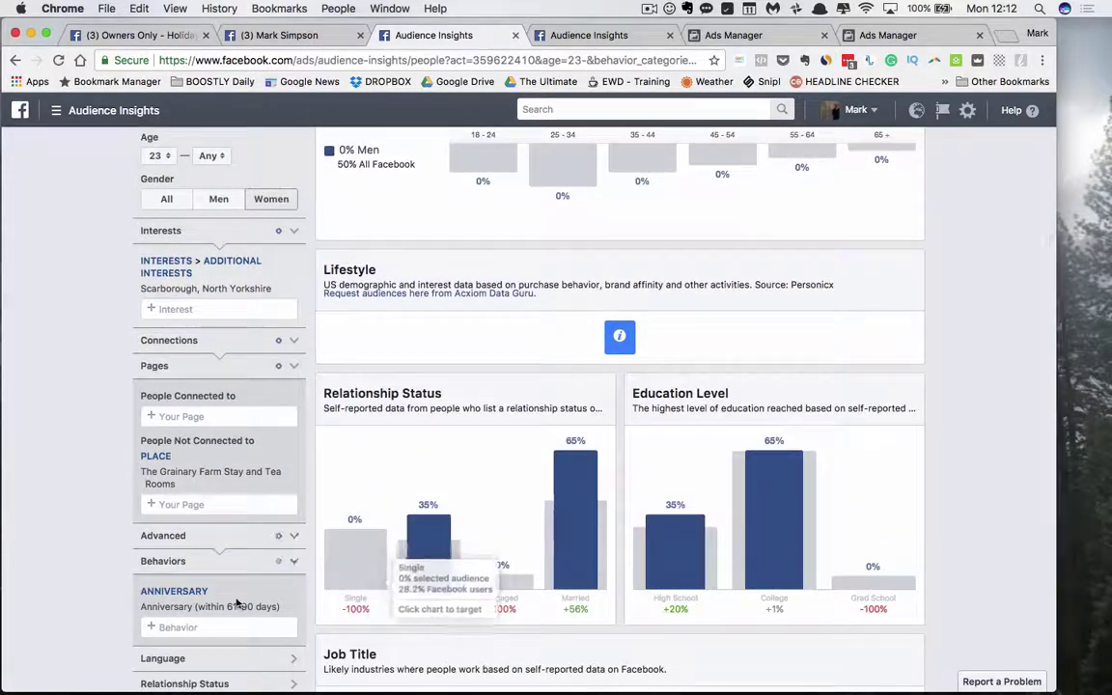
{"action": "scroll", "coordinate": [527, 519], "scroll_direction": "up", "scroll_amount": 3}
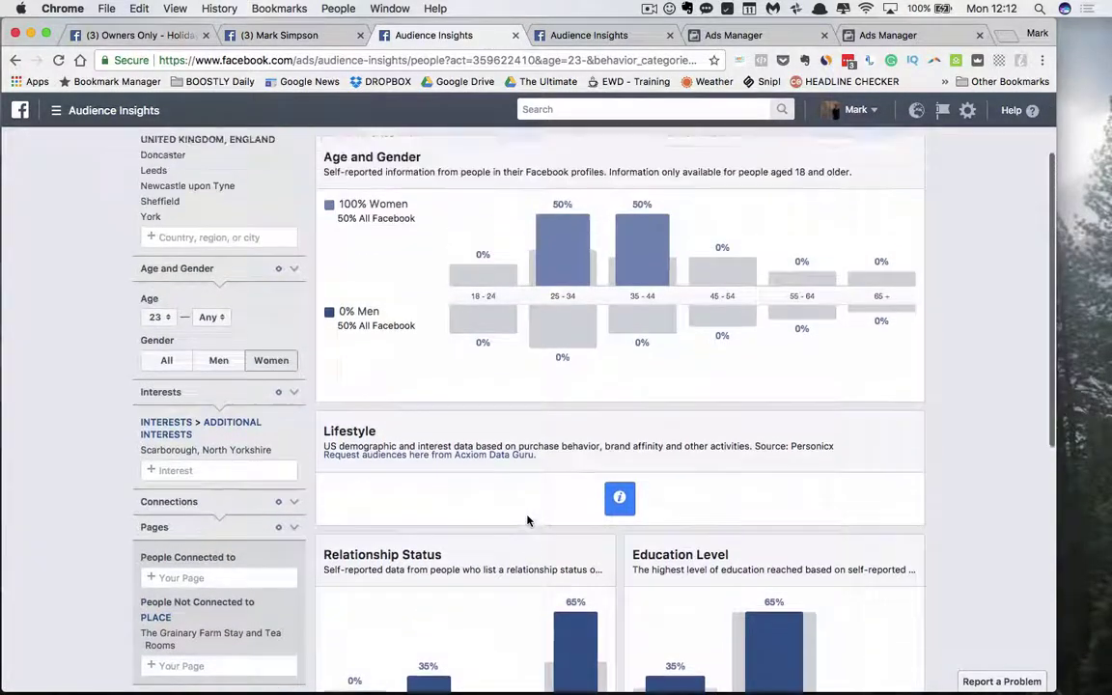
{"action": "scroll", "coordinate": [527, 520], "scroll_direction": "up", "scroll_amount": 3}
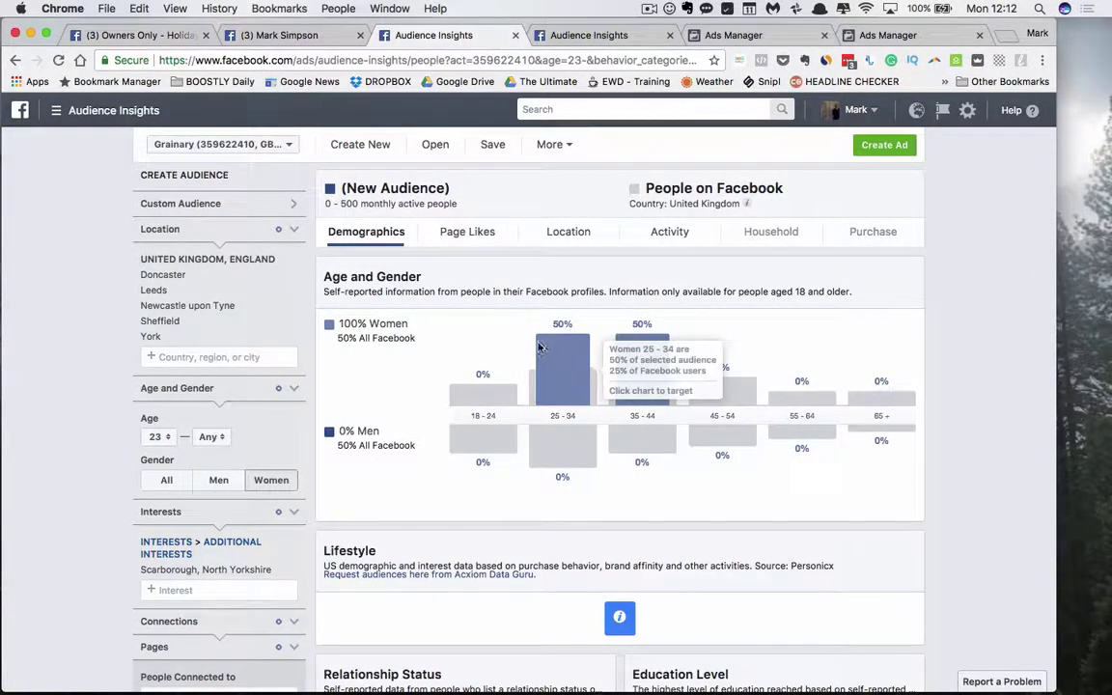
{"action": "left_click", "coordinate": [168, 480]}
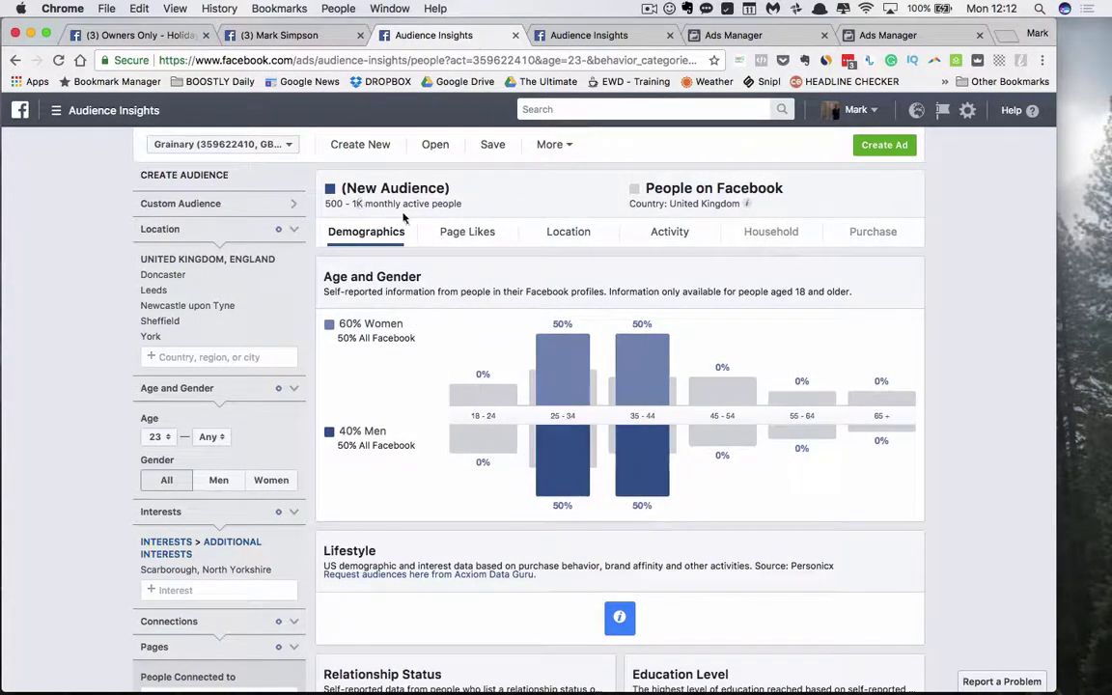
Examine the audience's relationship status, education level and job title charts and its top cities.
{"action": "scroll", "coordinate": [543, 279], "scroll_direction": "down", "scroll_amount": 9}
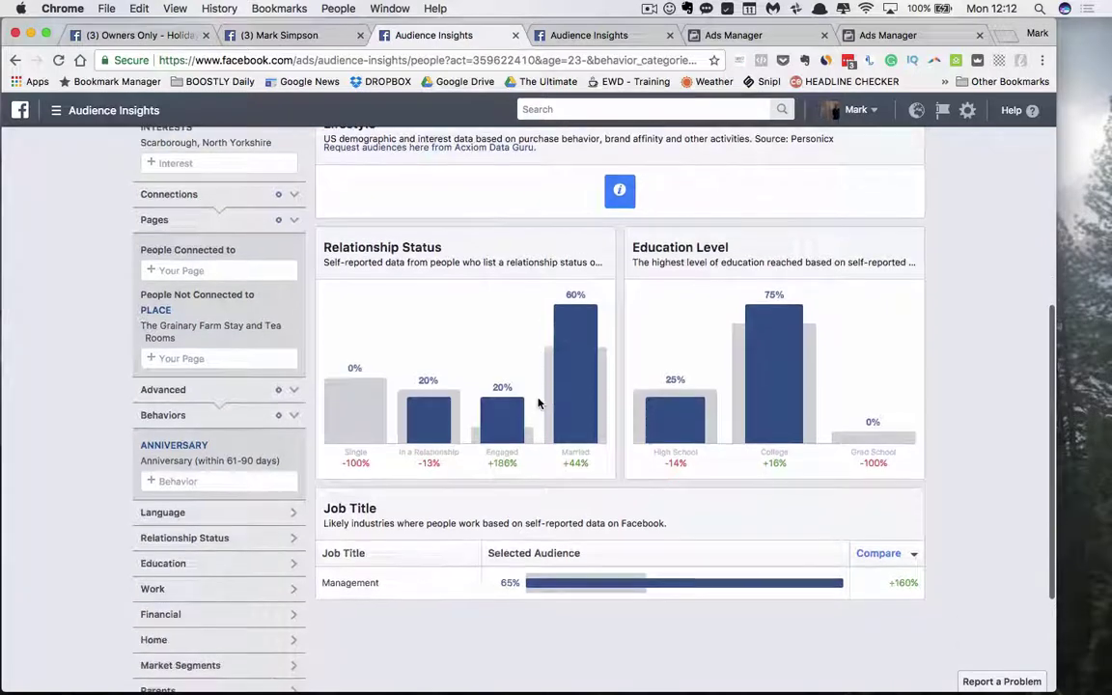
{"action": "mouse_move", "coordinate": [500, 362]}
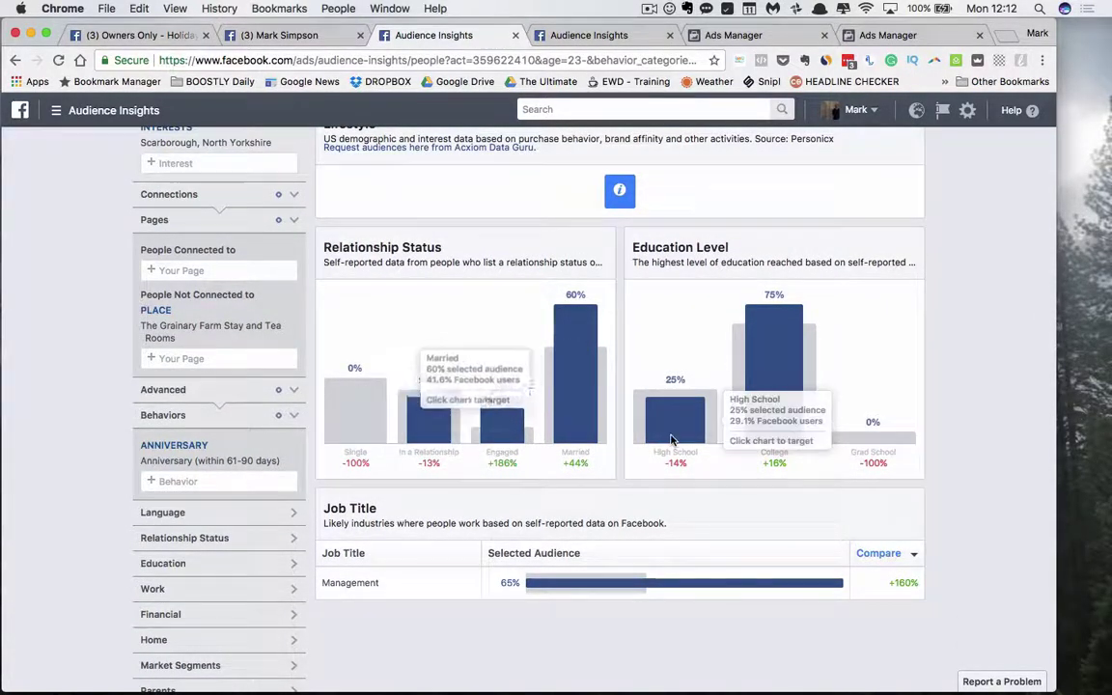
{"action": "scroll", "coordinate": [621, 537], "scroll_direction": "down", "scroll_amount": 1}
{"action": "scroll", "coordinate": [621, 538], "scroll_direction": "down", "scroll_amount": 1}
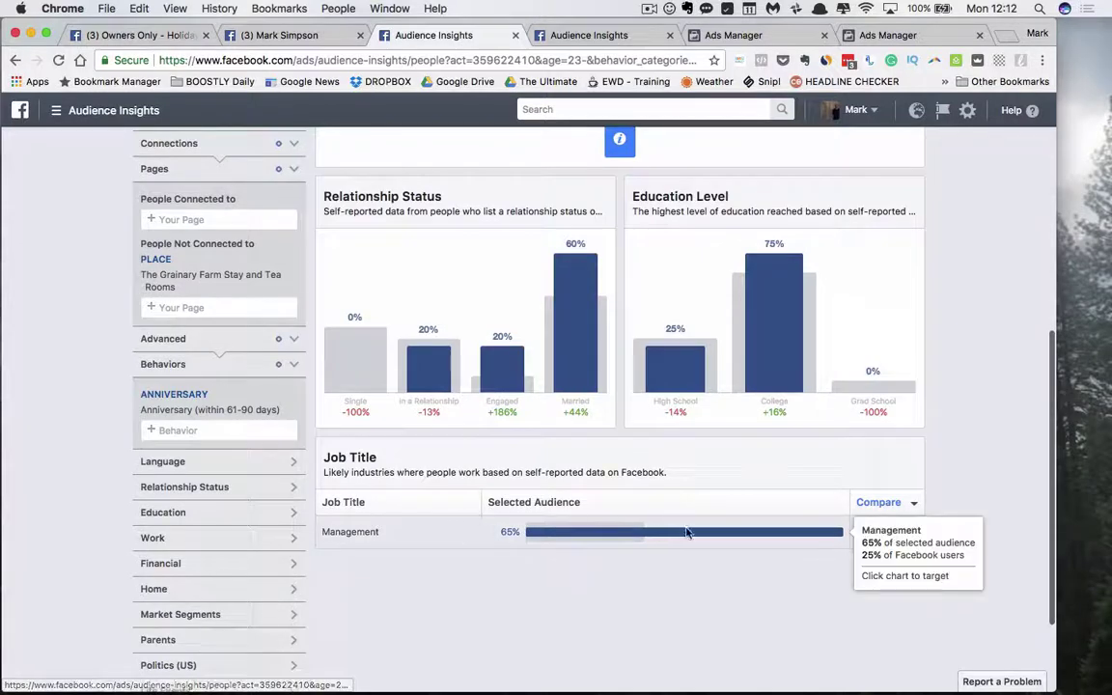
{"action": "scroll", "coordinate": [642, 464], "scroll_direction": "up", "scroll_amount": 10}
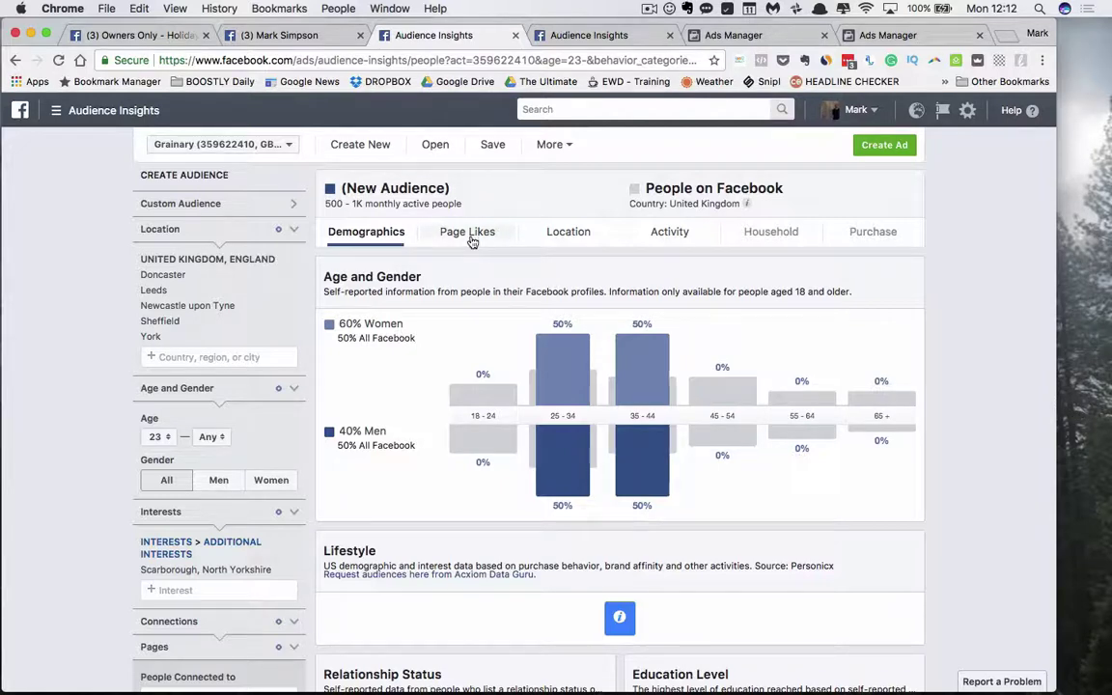
{"action": "left_click", "coordinate": [556, 240]}
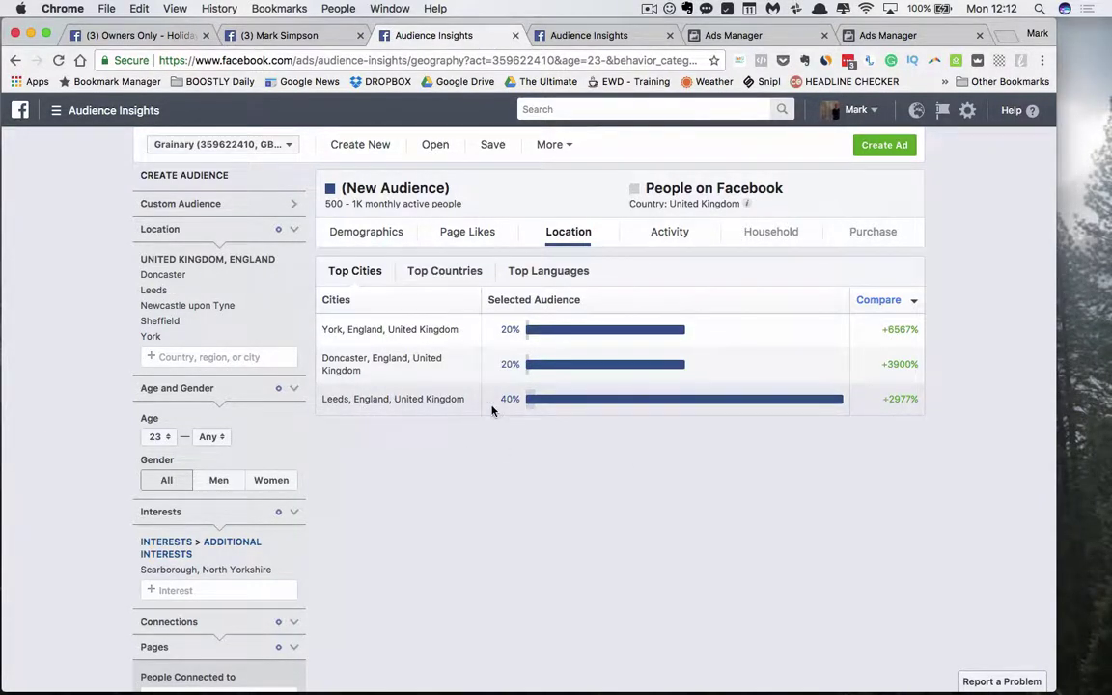
Examine the audience's page likes, covering the top categories and the pages ranked by relevance.
{"action": "left_click", "coordinate": [467, 232]}
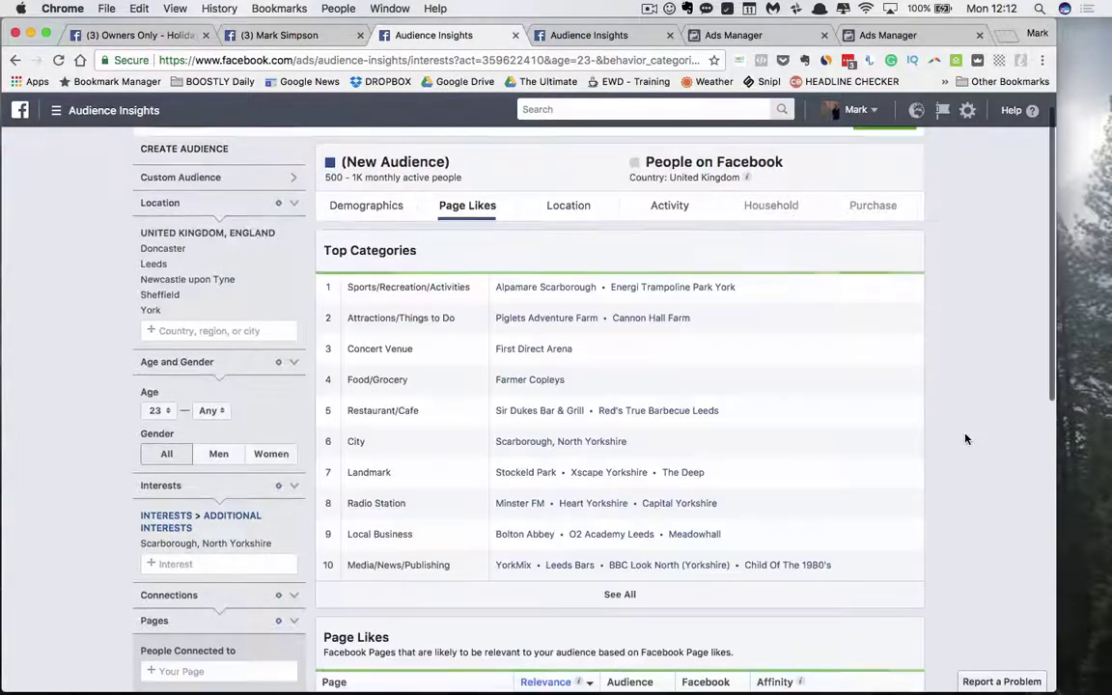
{"action": "scroll", "coordinate": [965, 439], "scroll_direction": "down", "scroll_amount": 2}
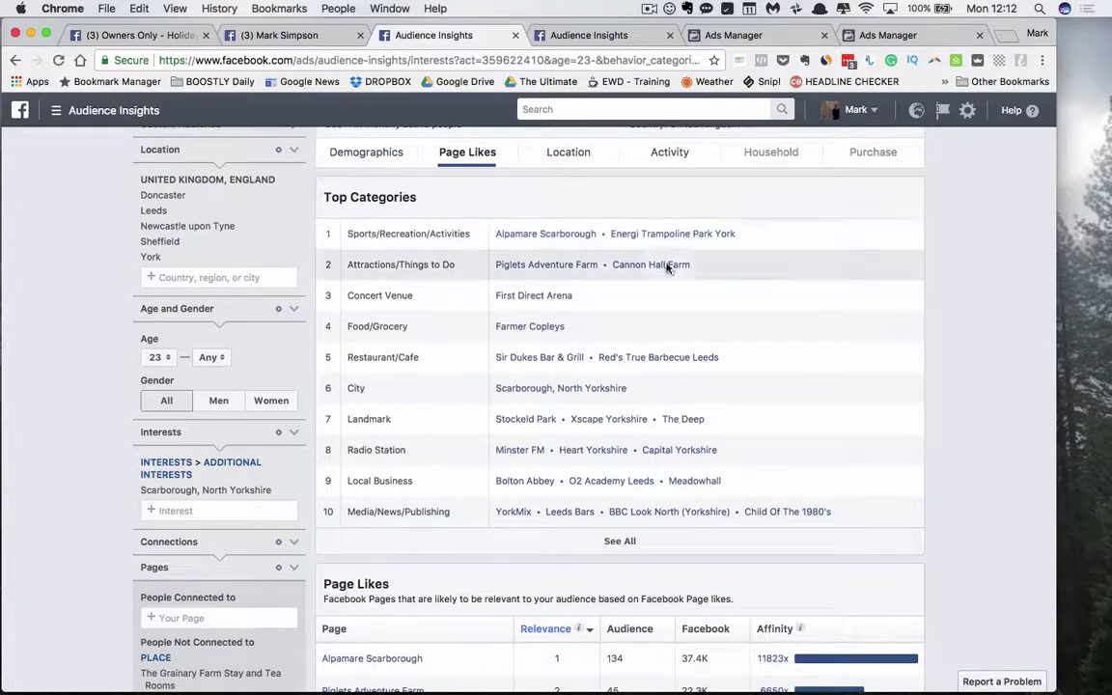
{"action": "scroll", "coordinate": [958, 392], "scroll_direction": "down", "scroll_amount": 1}
{"action": "scroll", "coordinate": [958, 392], "scroll_direction": "down", "scroll_amount": 1}
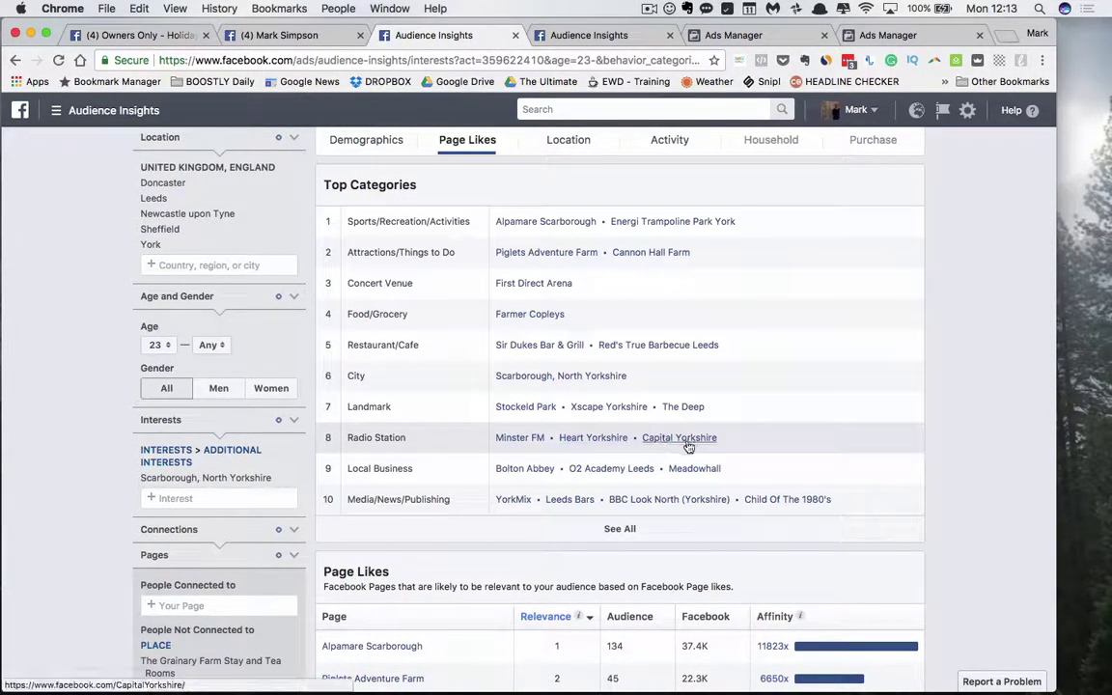
{"action": "scroll", "coordinate": [623, 488], "scroll_direction": "down", "scroll_amount": 3}
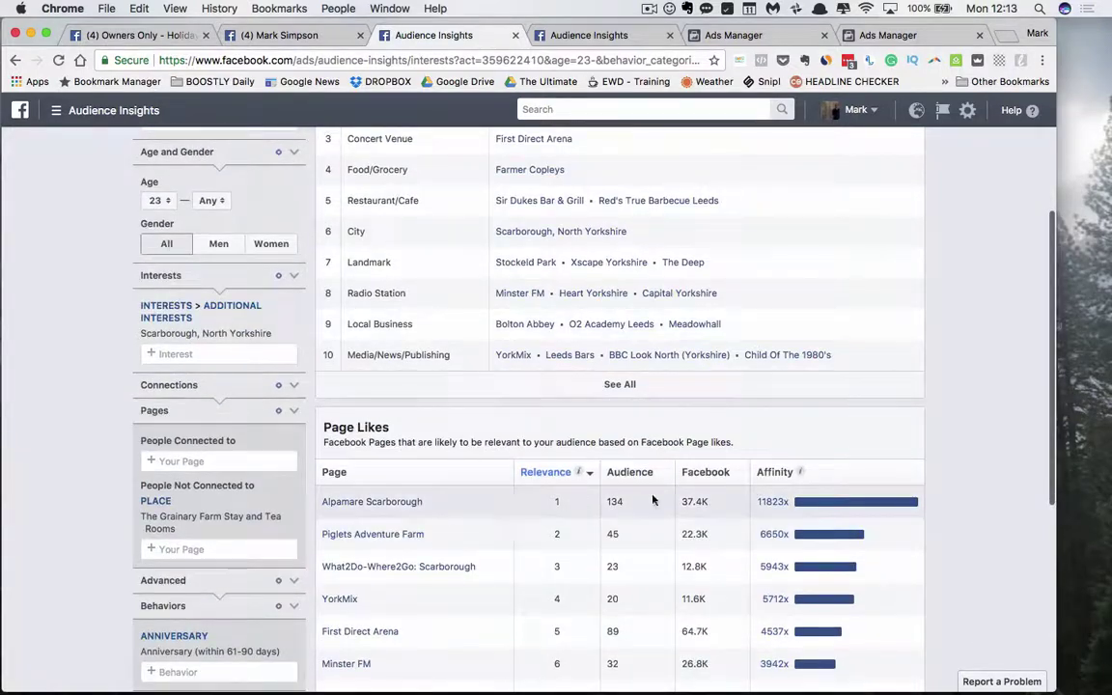
{"action": "scroll", "coordinate": [873, 517], "scroll_direction": "down", "scroll_amount": 5}
{"action": "scroll", "coordinate": [877, 518], "scroll_direction": "down", "scroll_amount": 2}
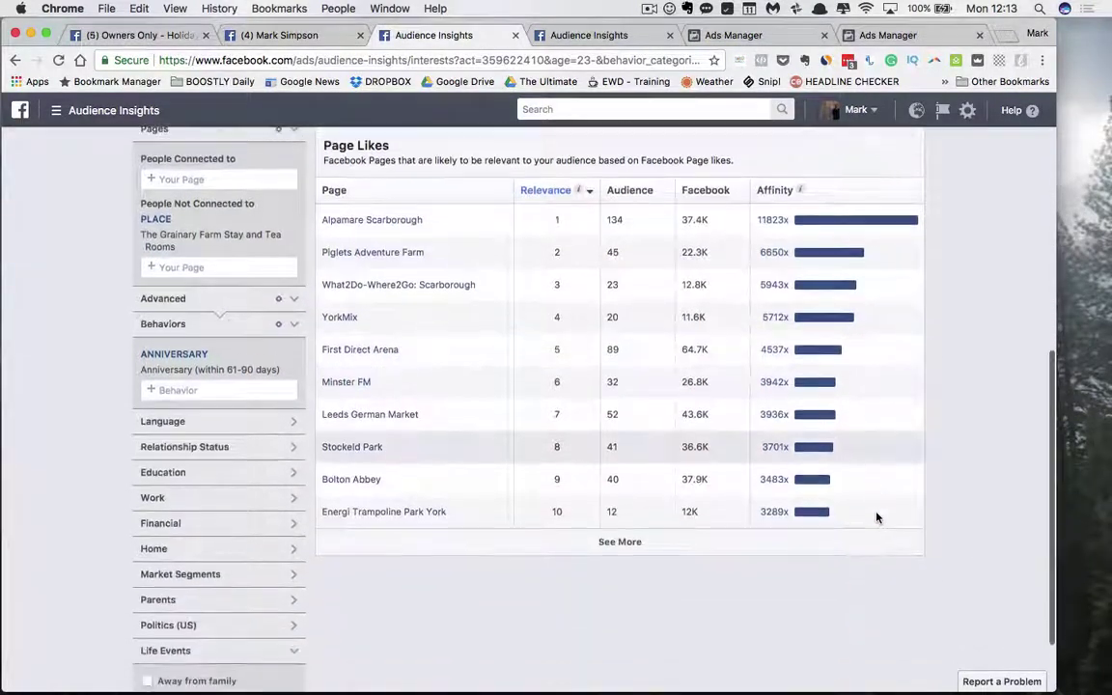
Examine the audience's activity charts, covering the frequency of activities and the devices used.
{"action": "scroll", "coordinate": [937, 434], "scroll_direction": "up", "scroll_amount": 10}
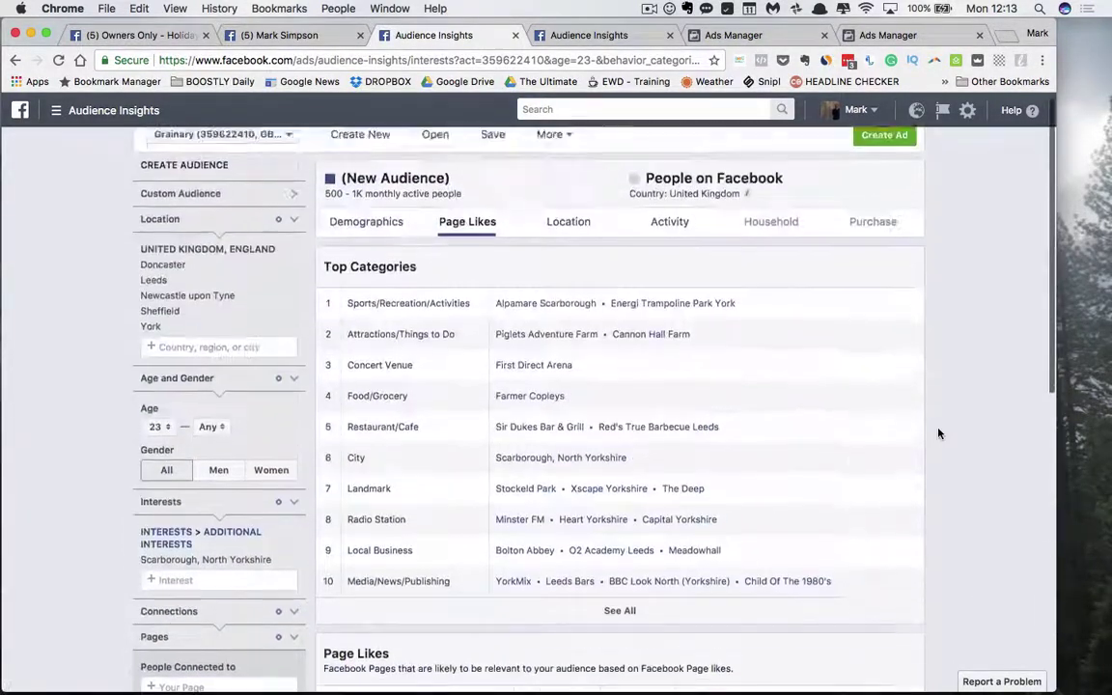
{"action": "left_click", "coordinate": [657, 237]}
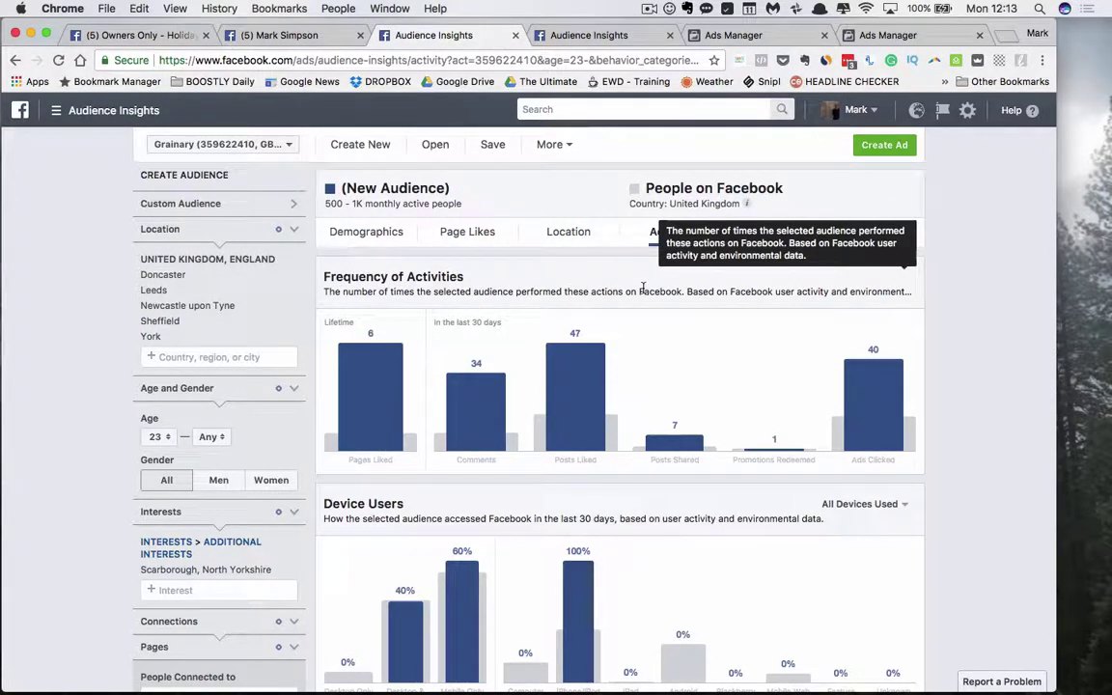
{"action": "mouse_move", "coordinate": [391, 381]}
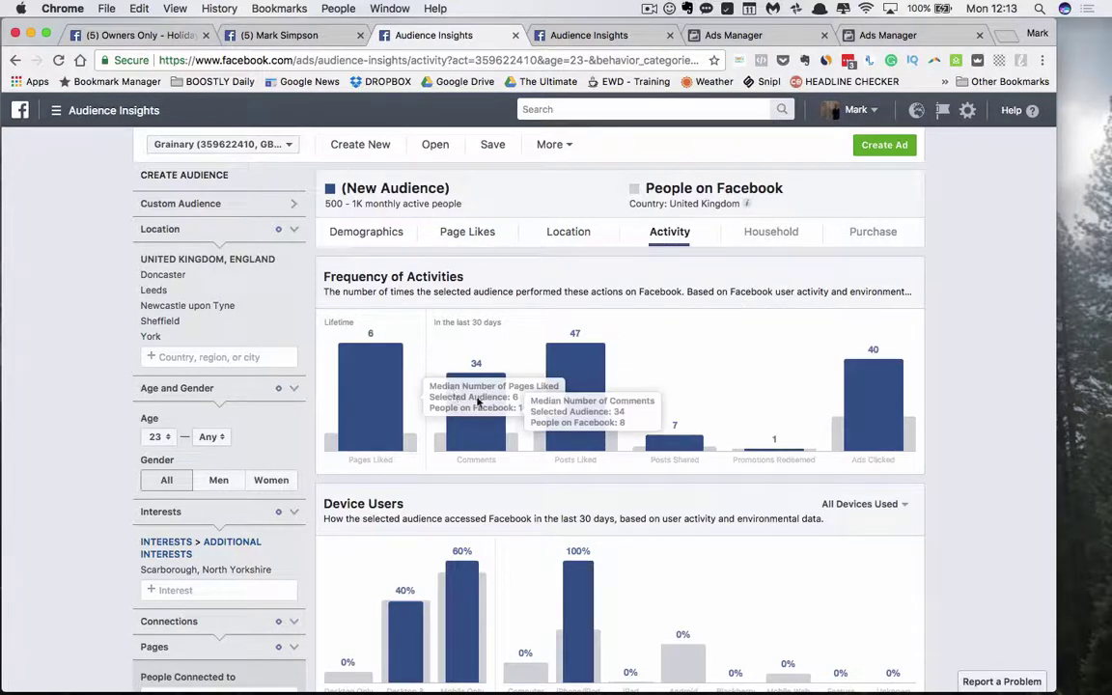
{"action": "mouse_move", "coordinate": [911, 424]}
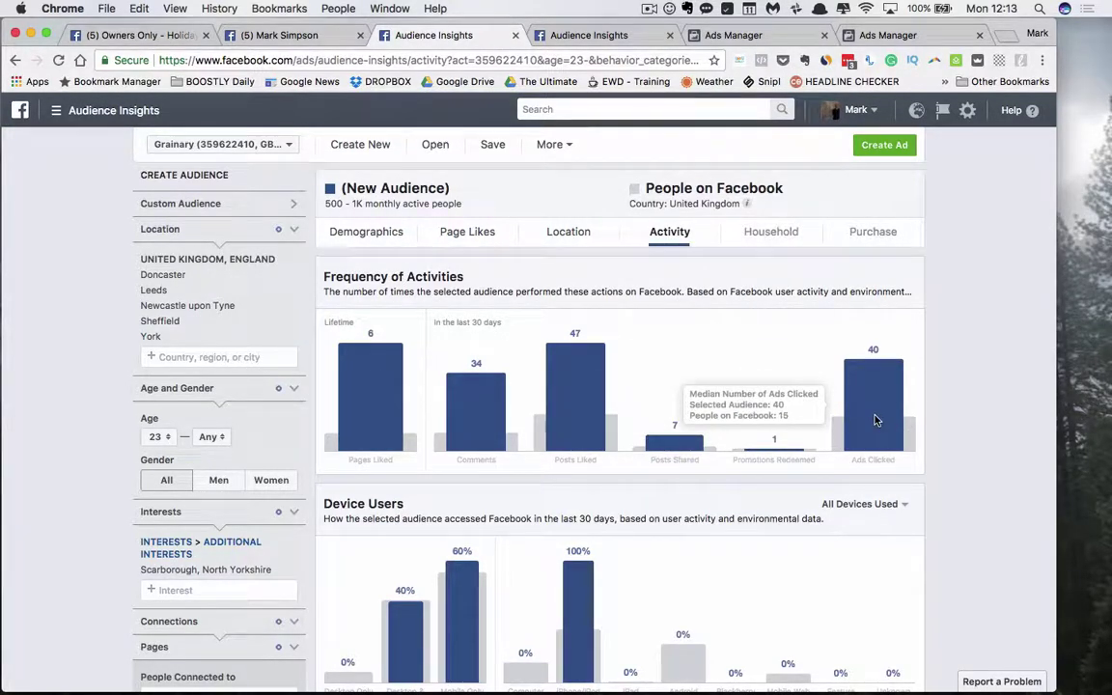
{"action": "scroll", "coordinate": [927, 436], "scroll_direction": "down", "scroll_amount": 2}
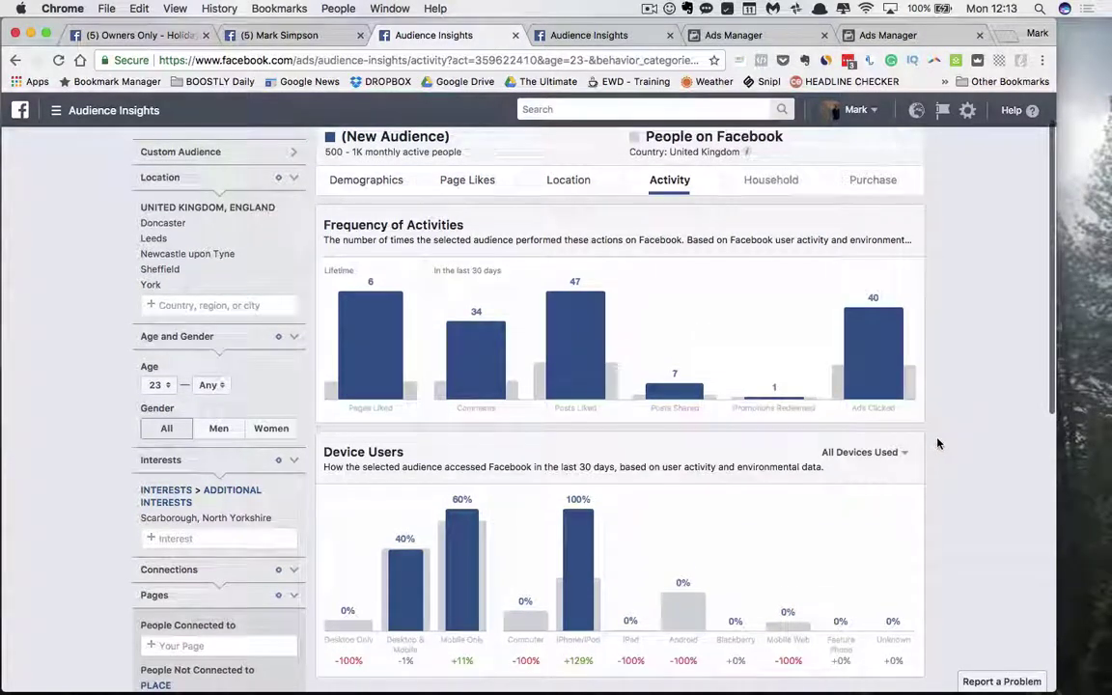
{"action": "scroll", "coordinate": [937, 443], "scroll_direction": "down", "scroll_amount": 2}
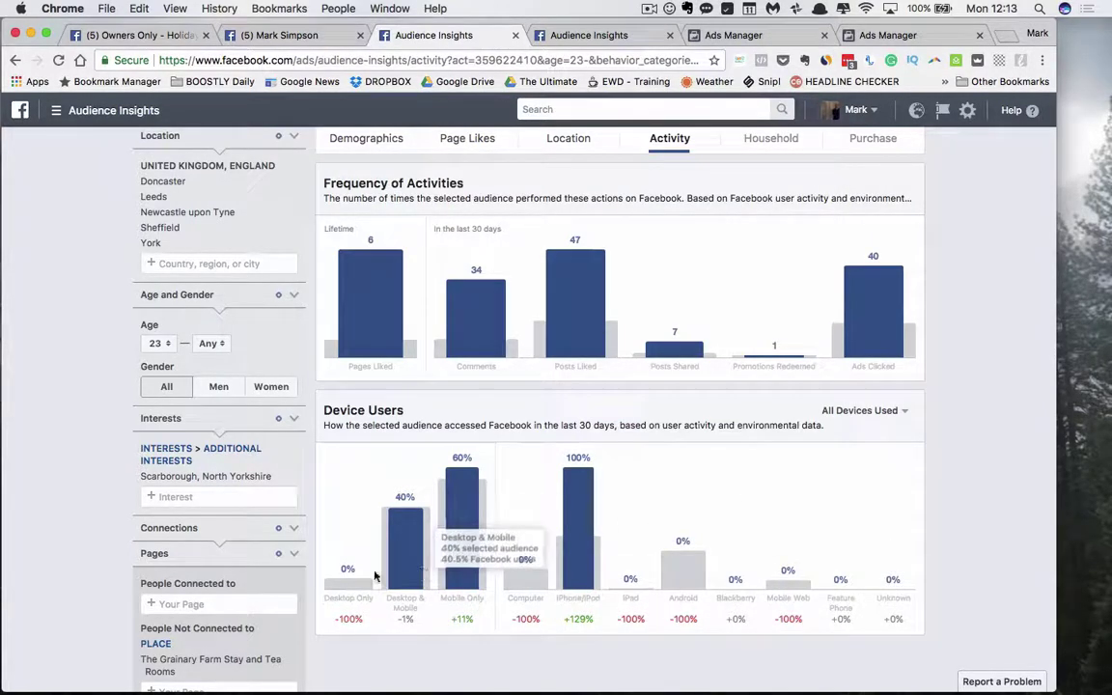
{"action": "scroll", "coordinate": [761, 568], "scroll_direction": "up", "scroll_amount": 1}
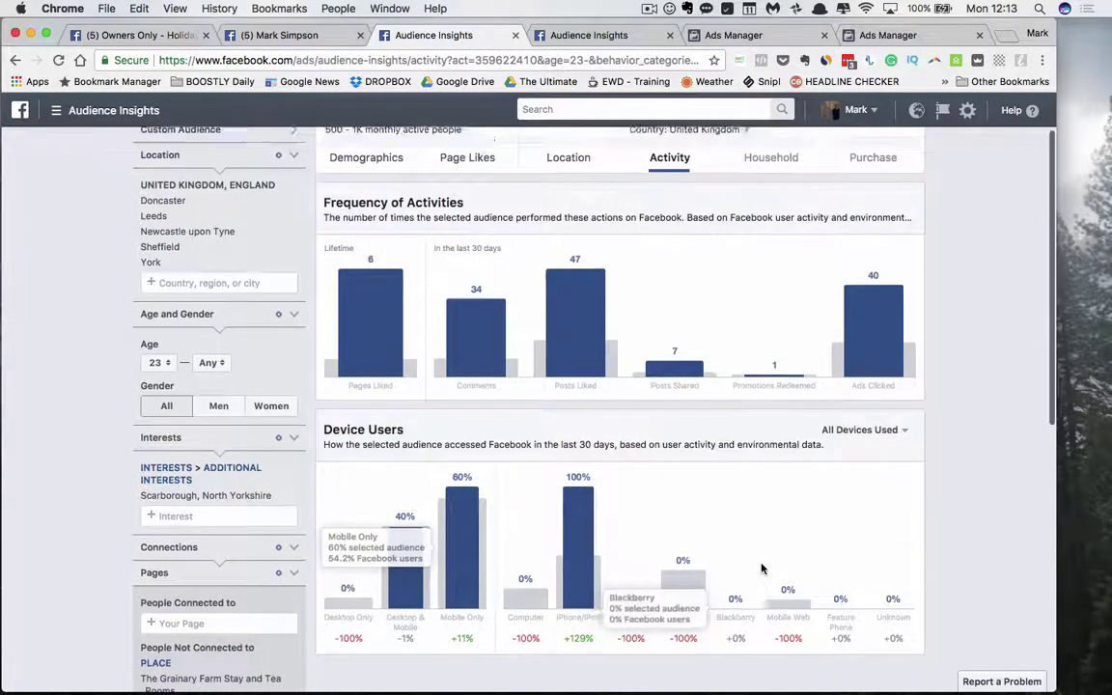
Save the audience under the name "Grainary Competition September 2017".
{"action": "scroll", "coordinate": [761, 569], "scroll_direction": "up", "scroll_amount": 4}
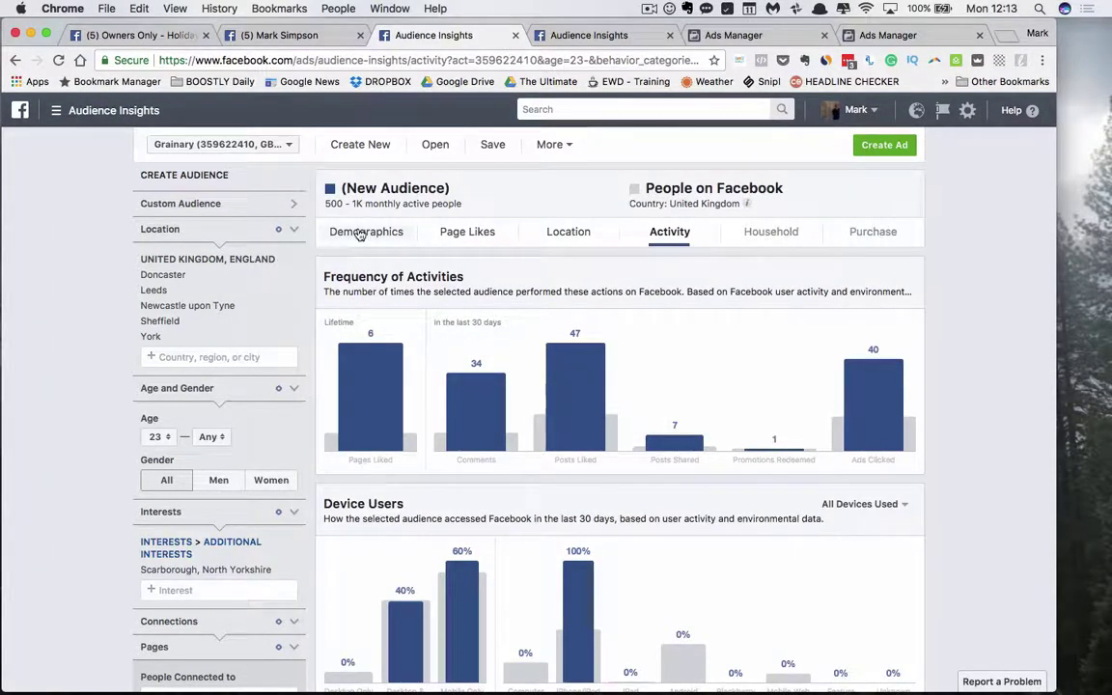
{"action": "left_click", "coordinate": [494, 146]}
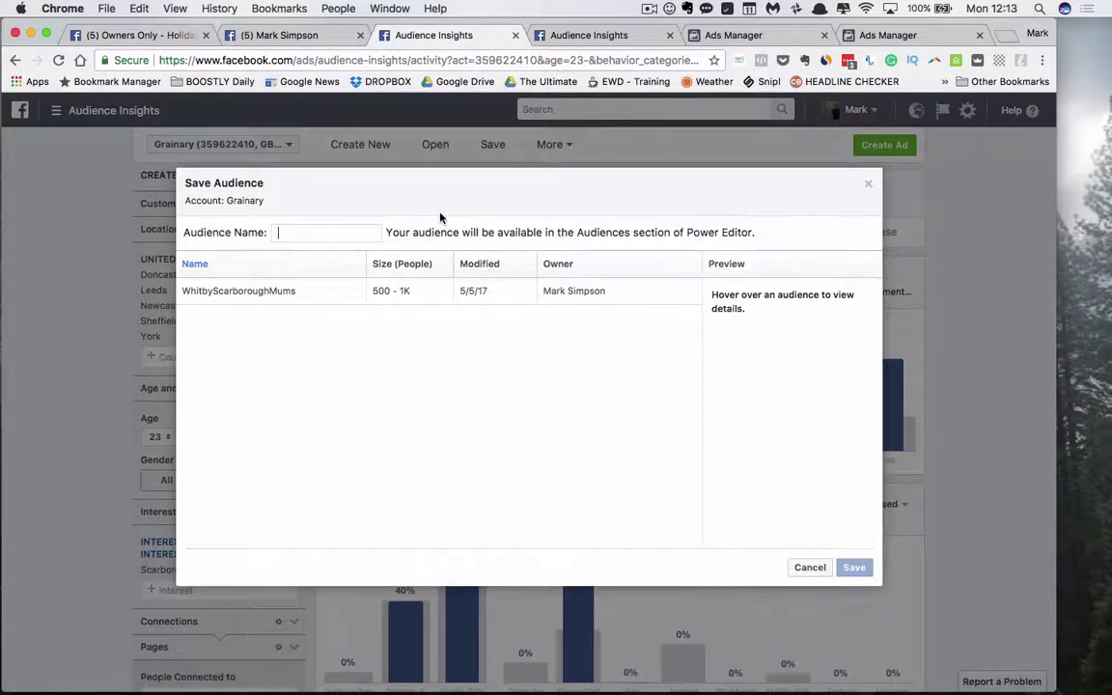
{"action": "type", "text": "Grainary Com"}
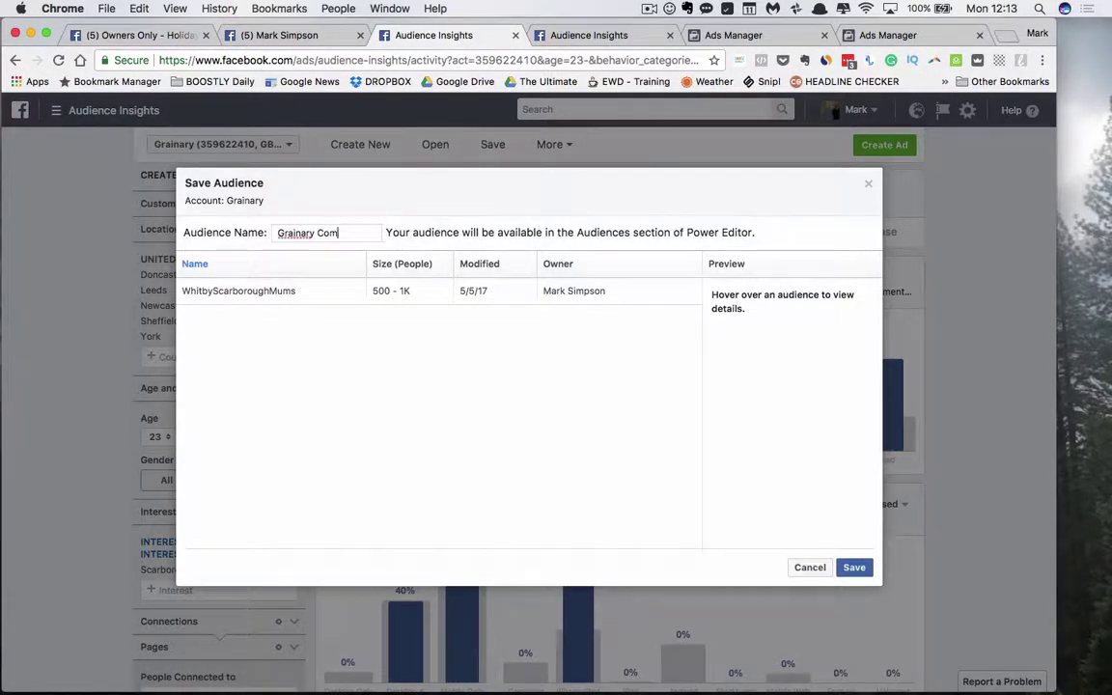
{"action": "type", "text": "petition September 2017"}
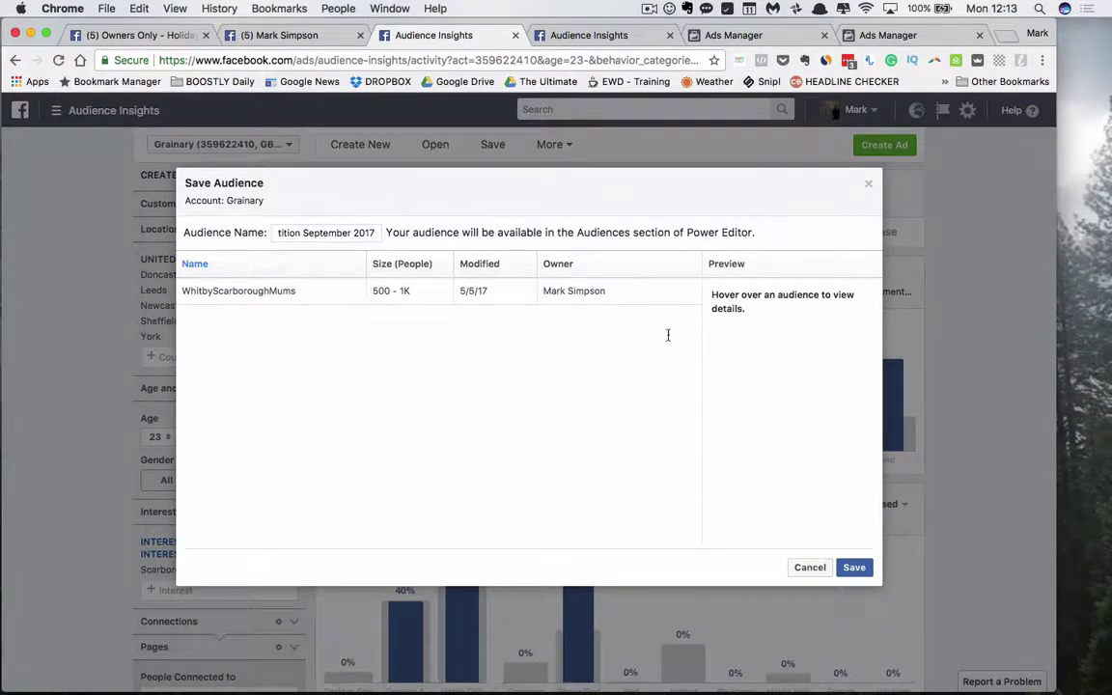
{"action": "left_click", "coordinate": [854, 567]}
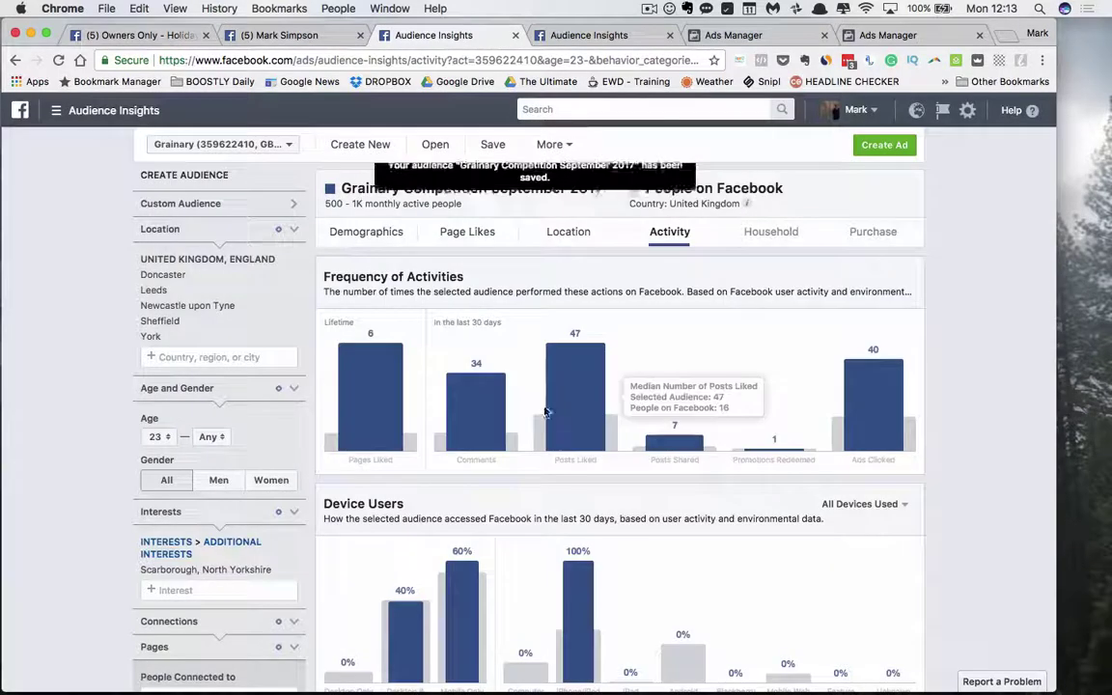
Leave the personal profile and go to The Grainary Farm Stay and Tea Rooms page's home.
{"action": "left_click", "coordinate": [275, 35]}
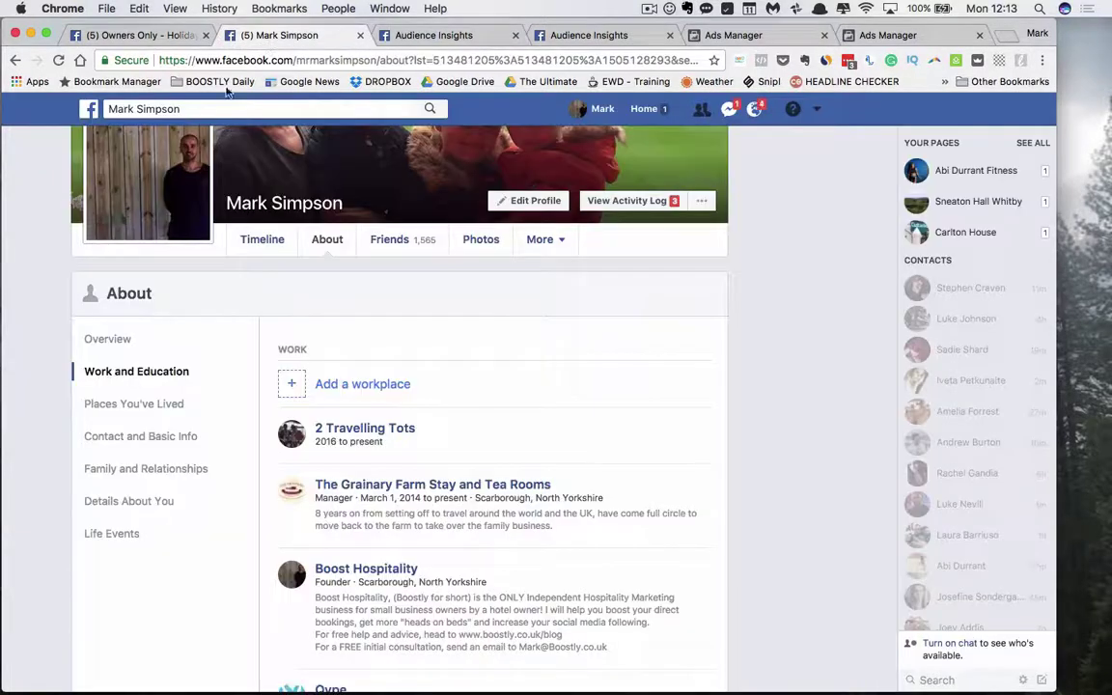
{"action": "left_click", "coordinate": [14, 59]}
{"action": "left_click_drag", "start_coordinate": [13, 59], "coordinate": [82, 142]}
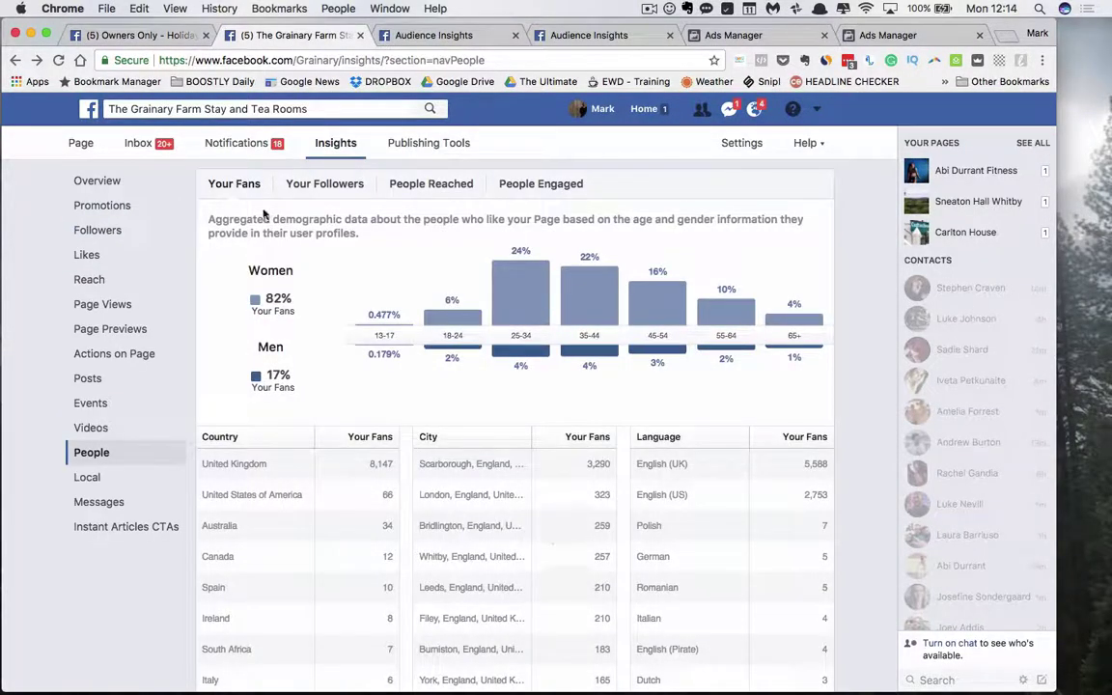
{"action": "left_click", "coordinate": [210, 110]}
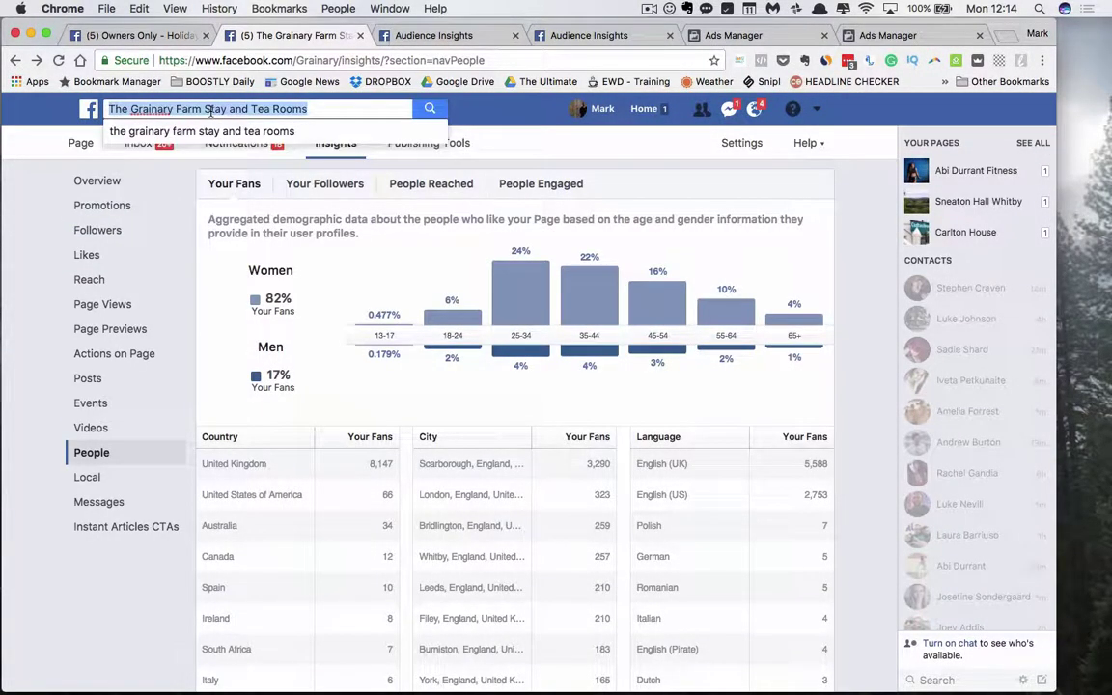
{"action": "left_click", "coordinate": [129, 129]}
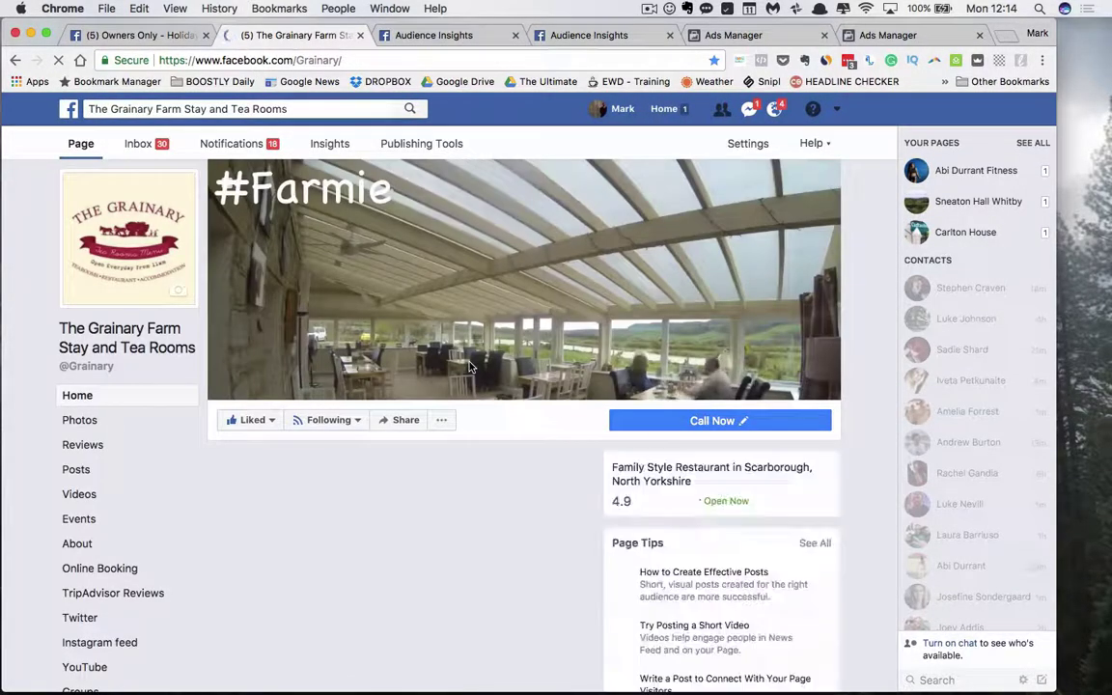
{"action": "scroll", "coordinate": [470, 366], "scroll_direction": "down", "scroll_amount": 2}
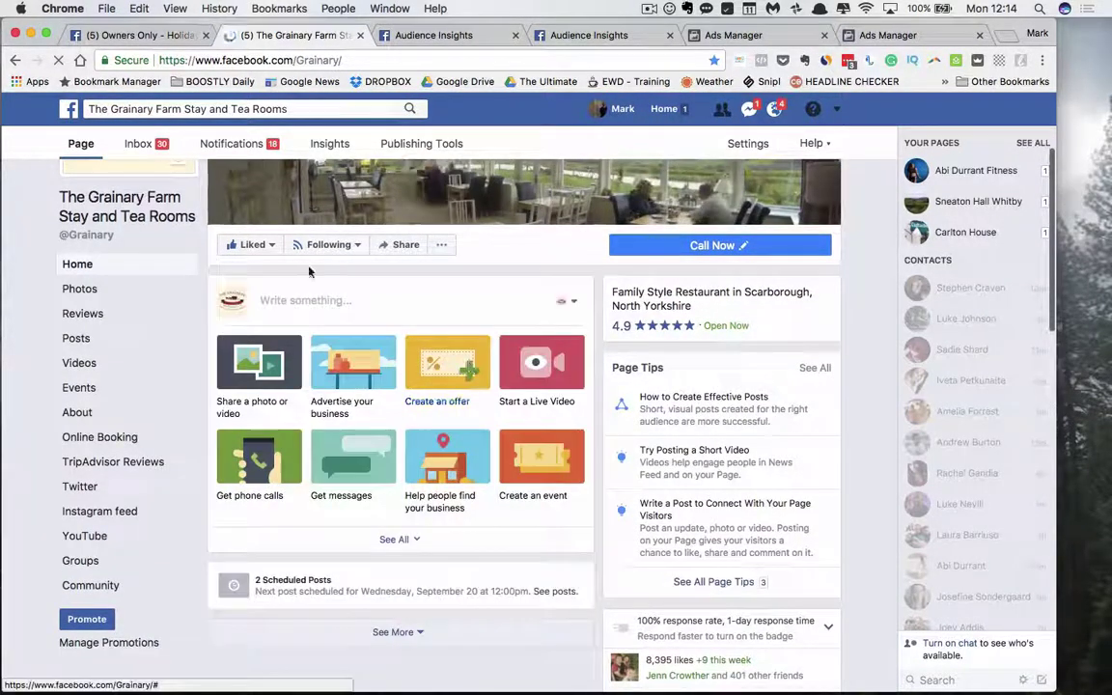
{"action": "left_click", "coordinate": [288, 303]}
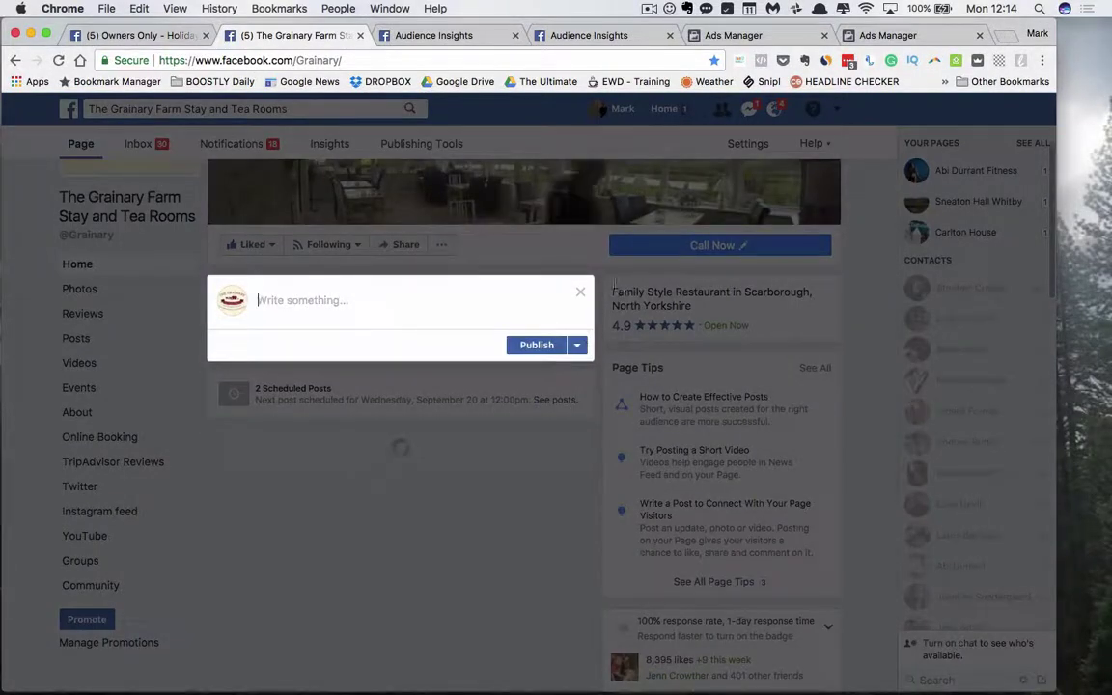
{"action": "left_click", "coordinate": [580, 294]}
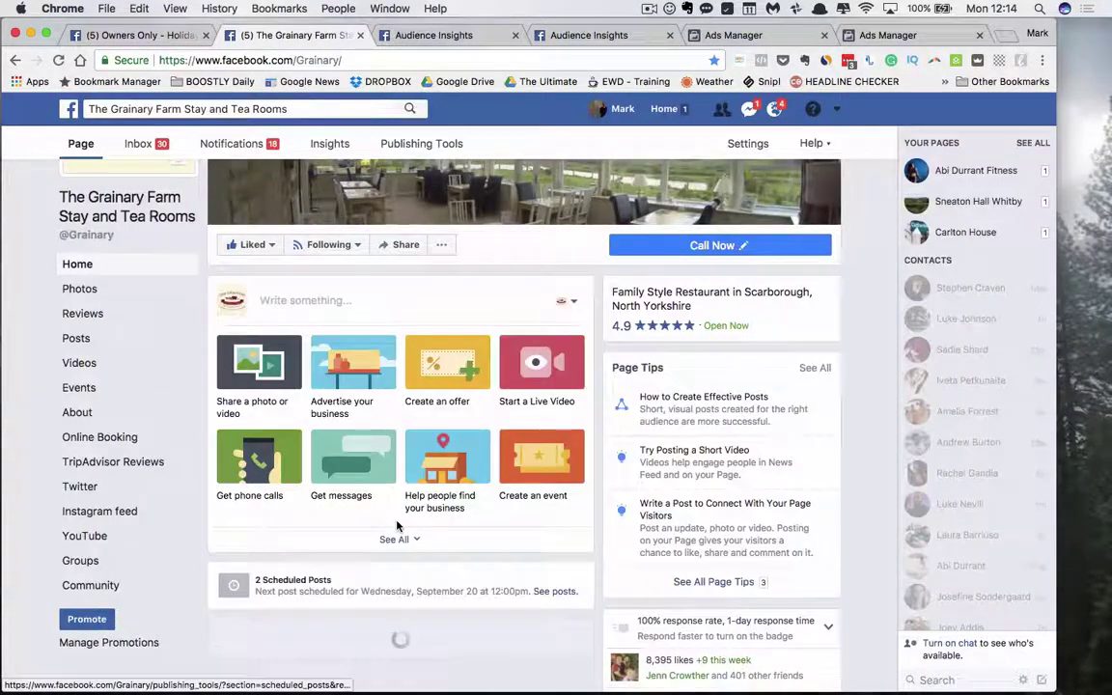
{"action": "scroll", "coordinate": [405, 512], "scroll_direction": "down", "scroll_amount": 1}
{"action": "scroll", "coordinate": [377, 454], "scroll_direction": "up", "scroll_amount": 2}
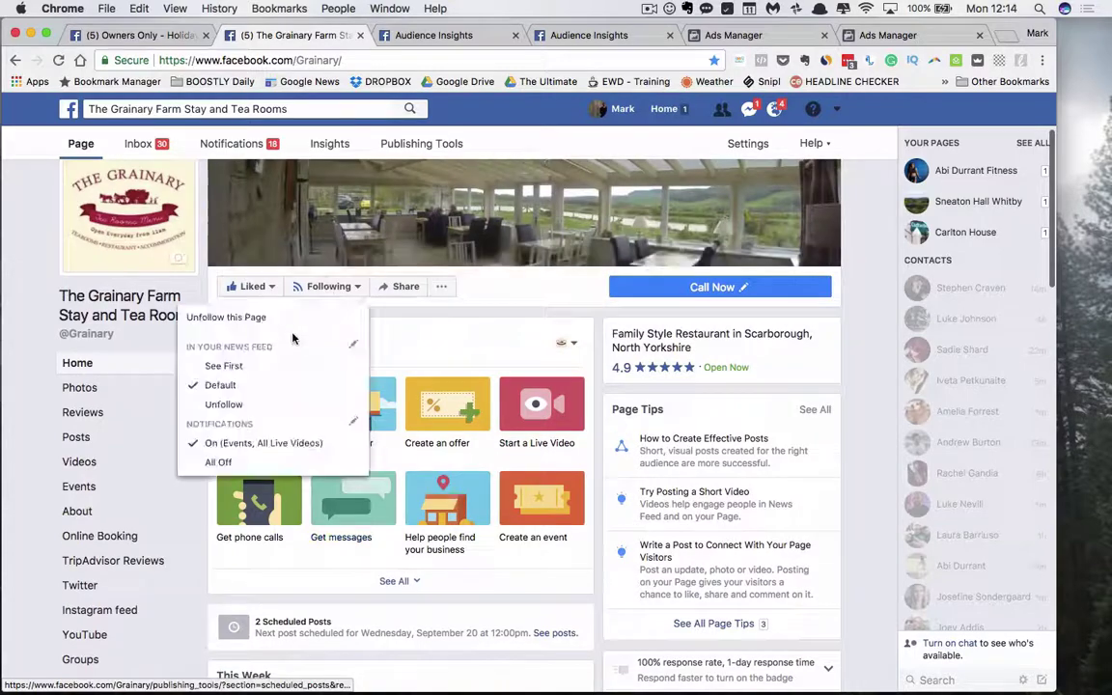
Start a new post on the page with the heading "**COMPETITION TIME**" followed by a blank line.
{"action": "left_click", "coordinate": [391, 344]}
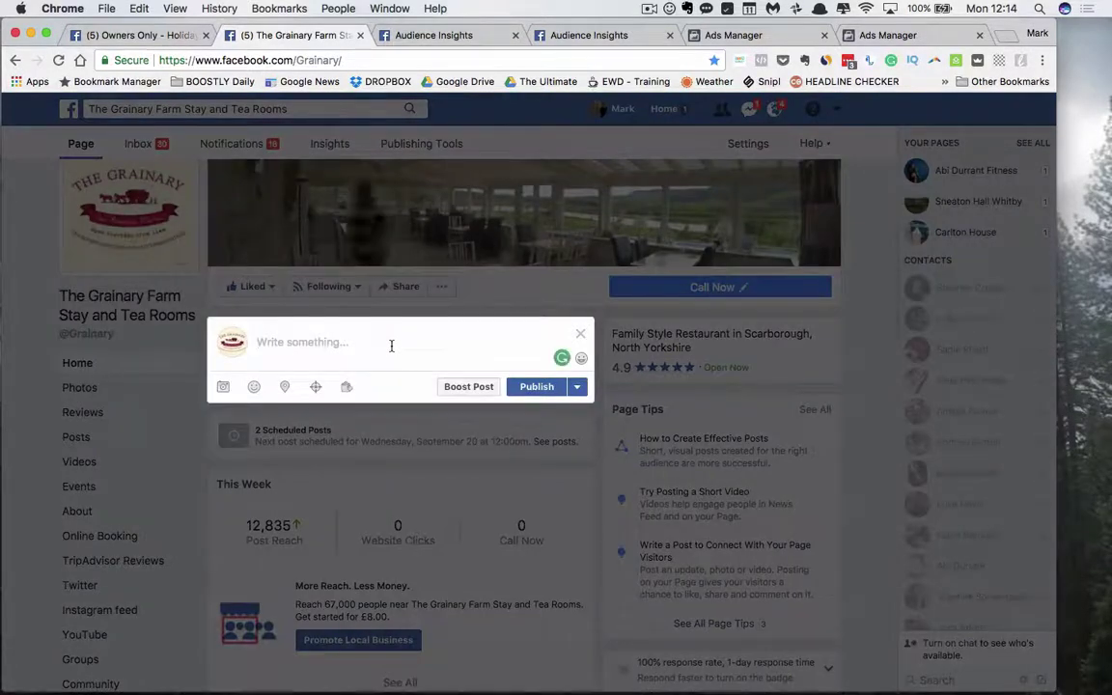
{"action": "type", "text": "**COMPET"}
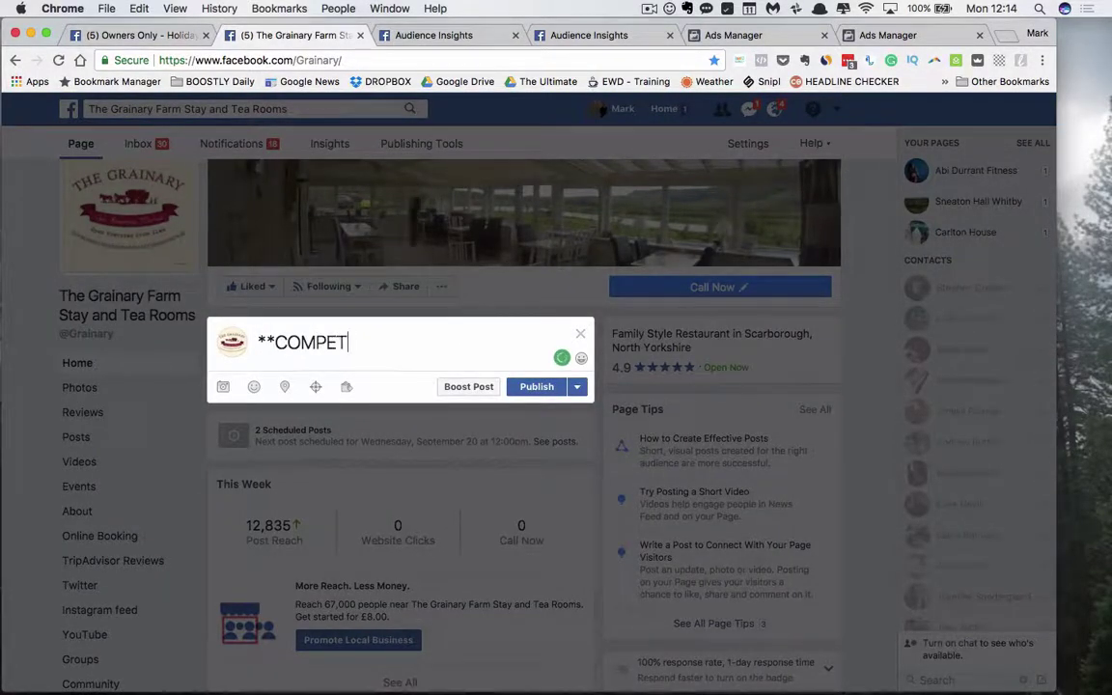
{"action": "type", "text": "ITION TIME**"}
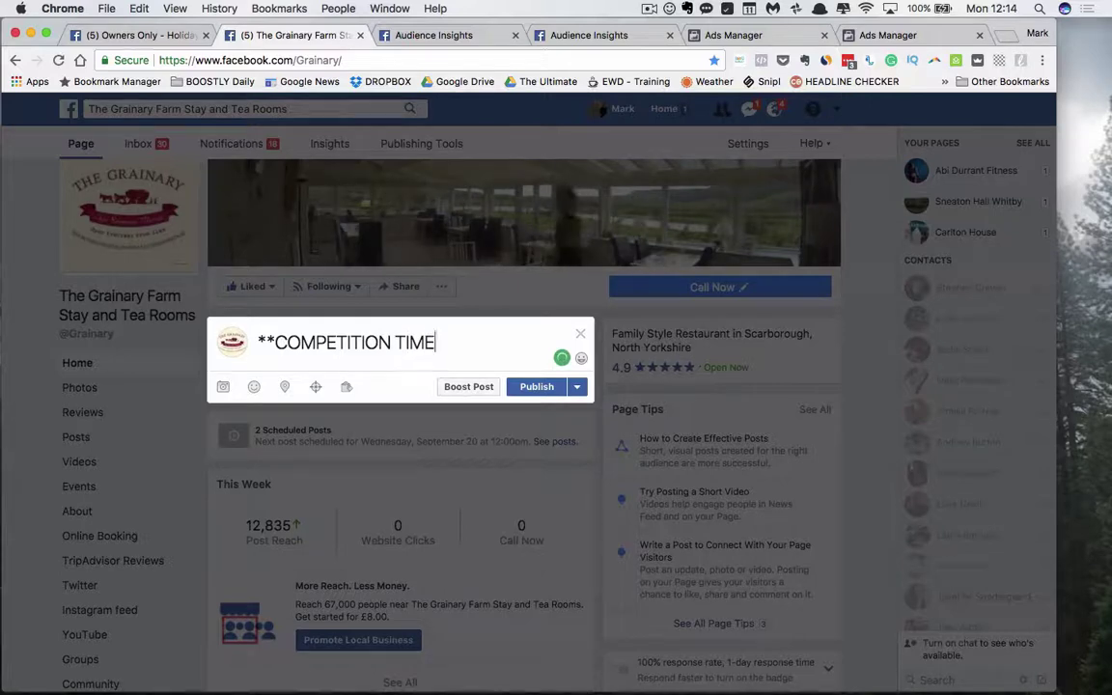
{"action": "key", "text": "Return"}
{"action": "key", "text": "Return"}
Add the line "Win a romantic weekend away for you and your partner at The Grainary" to the post.
{"action": "type", "text": "Win a roma"}
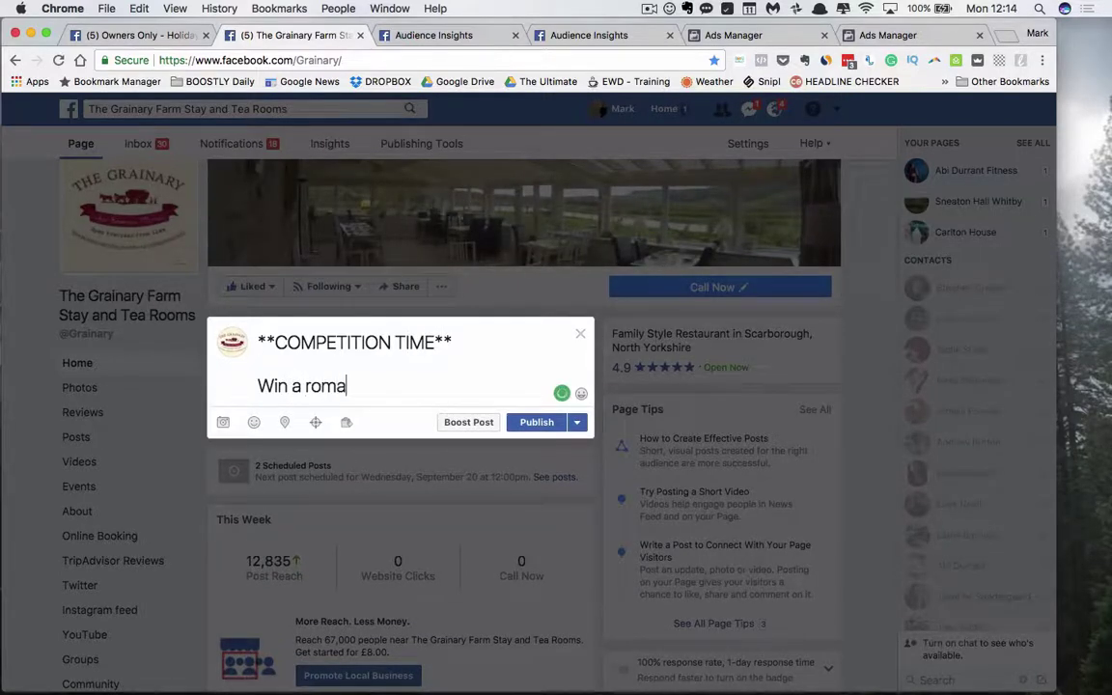
{"action": "type", "text": "ntic weekend away "}
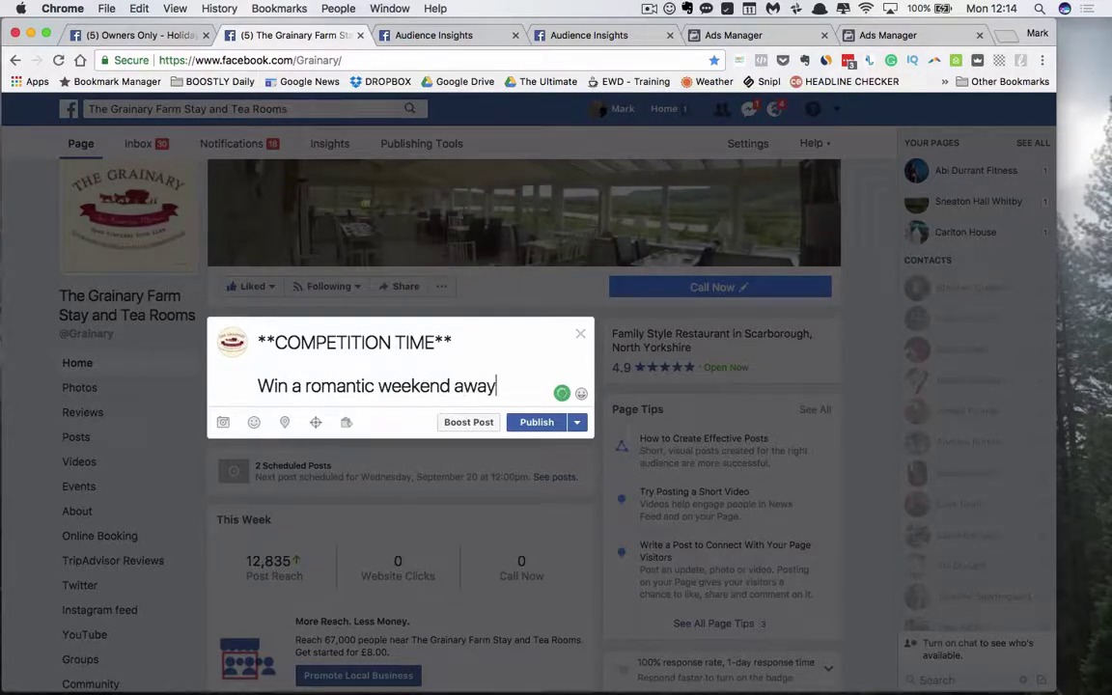
{"action": "type", "text": "for you and your p"}
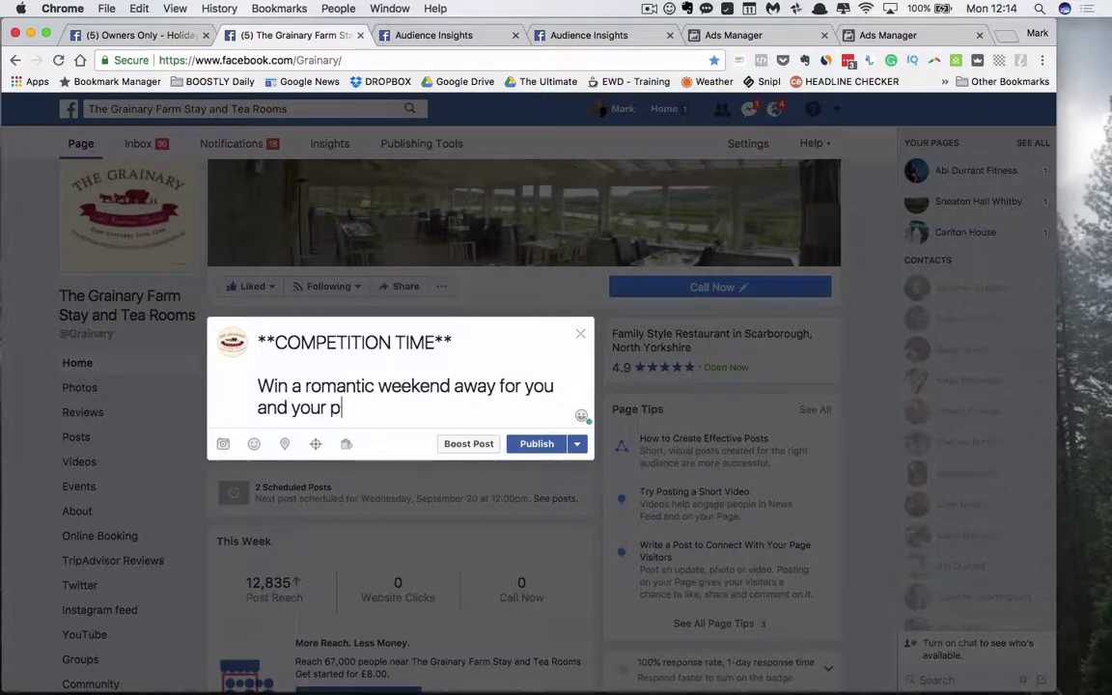
{"action": "type", "text": "artner at The "}
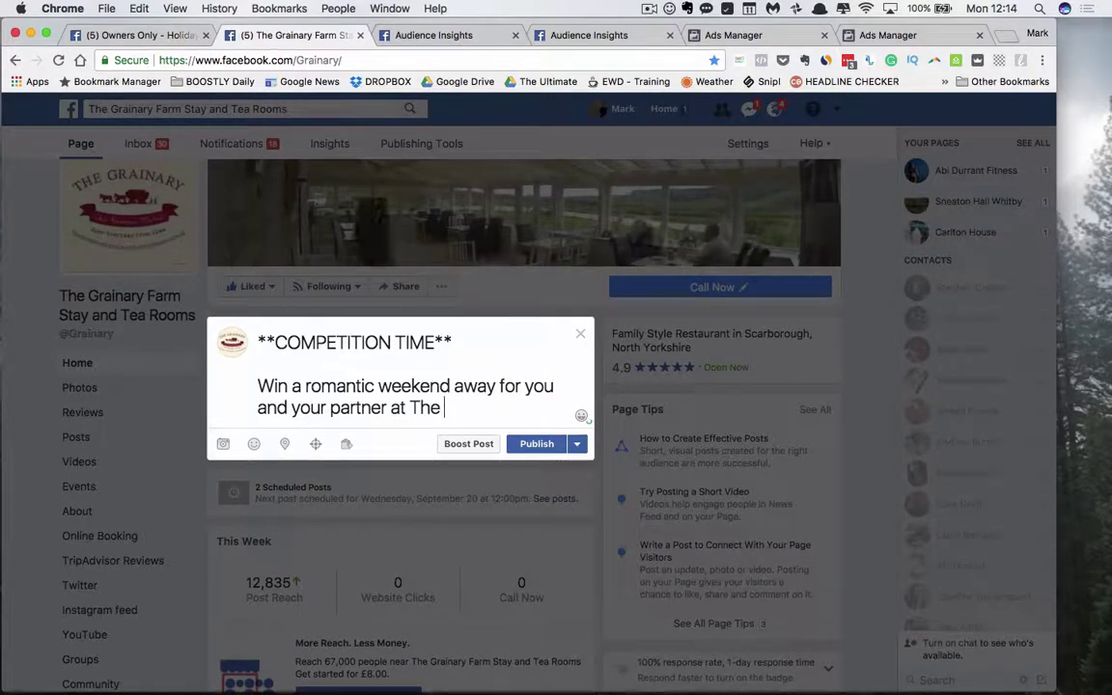
{"action": "type", "text": "GRainary"}
{"action": "key", "text": "BackSpace"}
{"action": "key", "text": "BackSpace"}
{"action": "key", "text": "BackSpace"}
{"action": "key", "text": "BackSpace"}
{"action": "key", "text": "BackSpace"}
{"action": "key", "text": "BackSpace"}
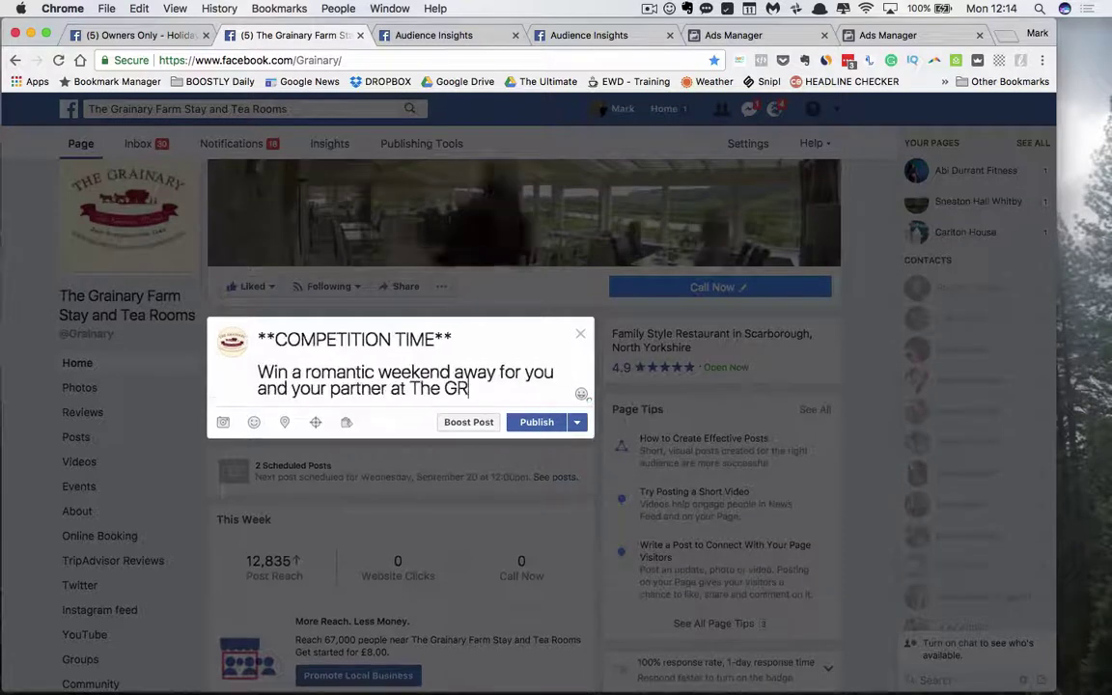
{"action": "key", "text": "BackSpace"}
{"action": "type", "text": "rainary."}
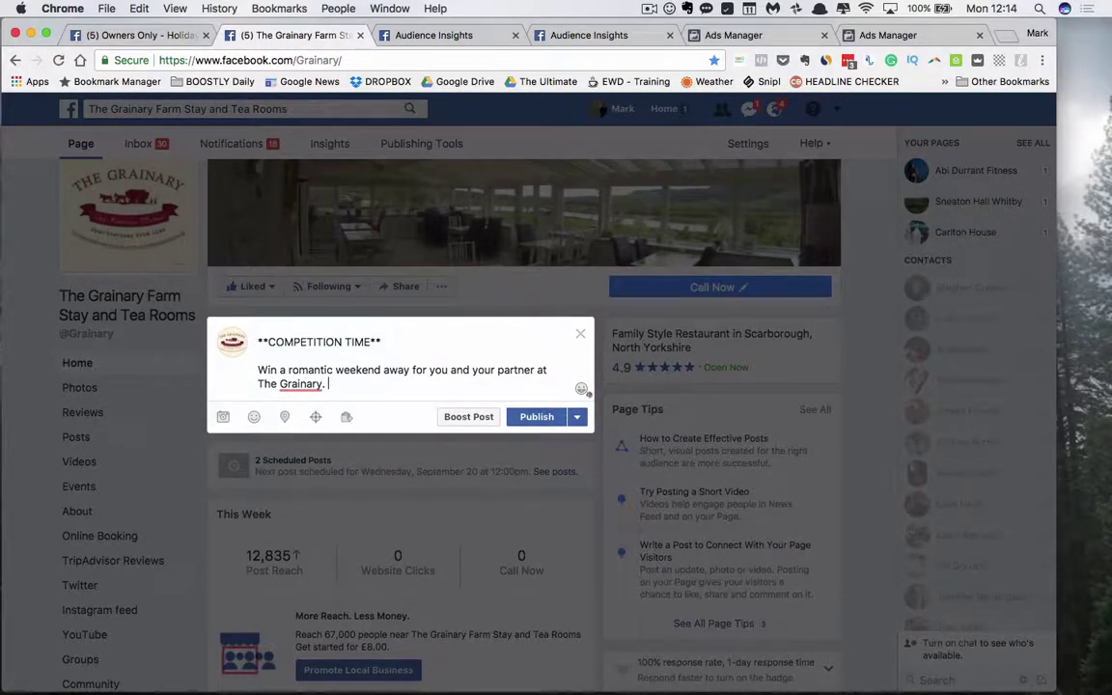
Add a separate paragraph reading "All you have to do to enter is LIKE and SHARE this post", followed by blank lines.
{"action": "key", "text": "Return"}
{"action": "key", "text": "Return"}
{"action": "type", "text": "All y"}
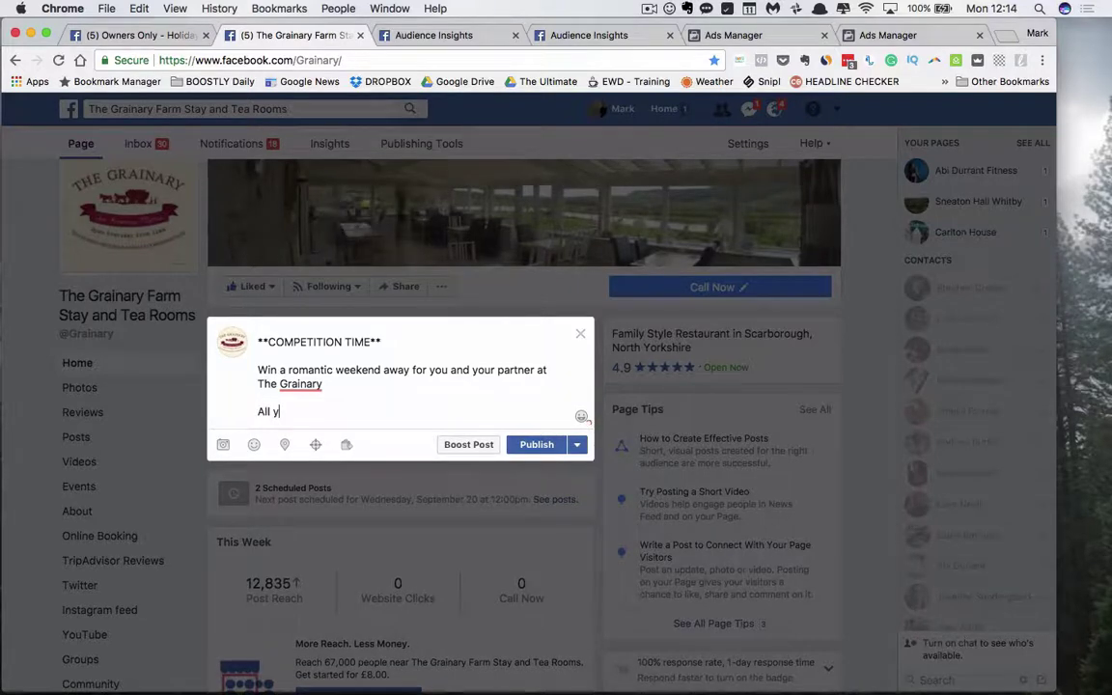
{"action": "type", "text": "ou have to do to ente"}
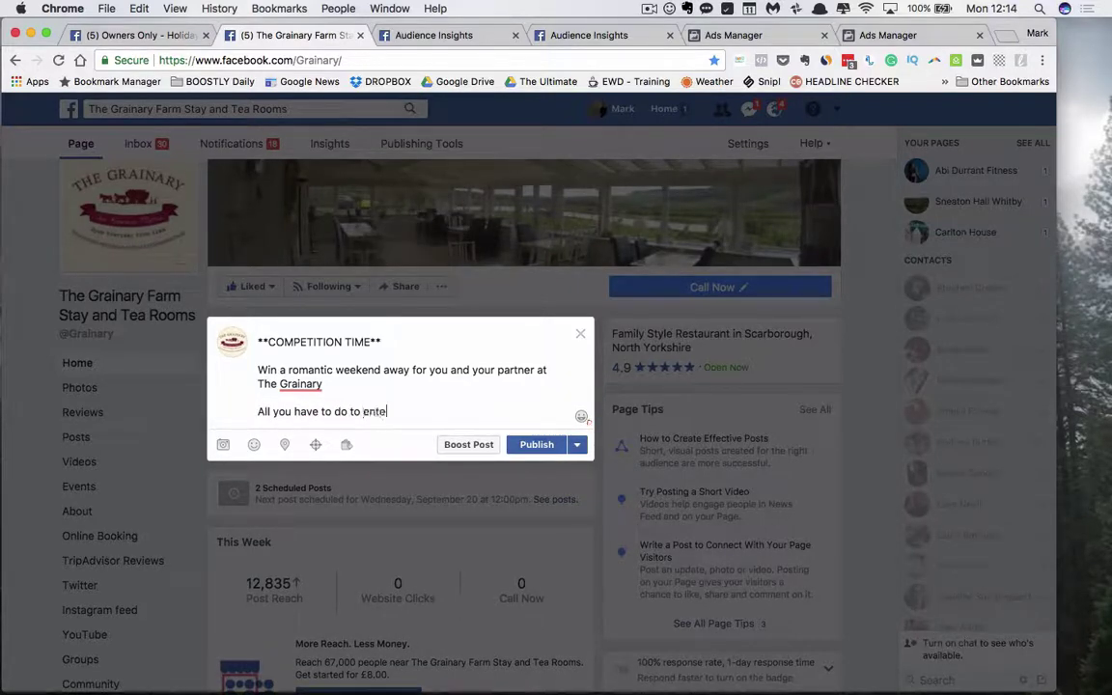
{"action": "type", "text": "r is LIKE and "}
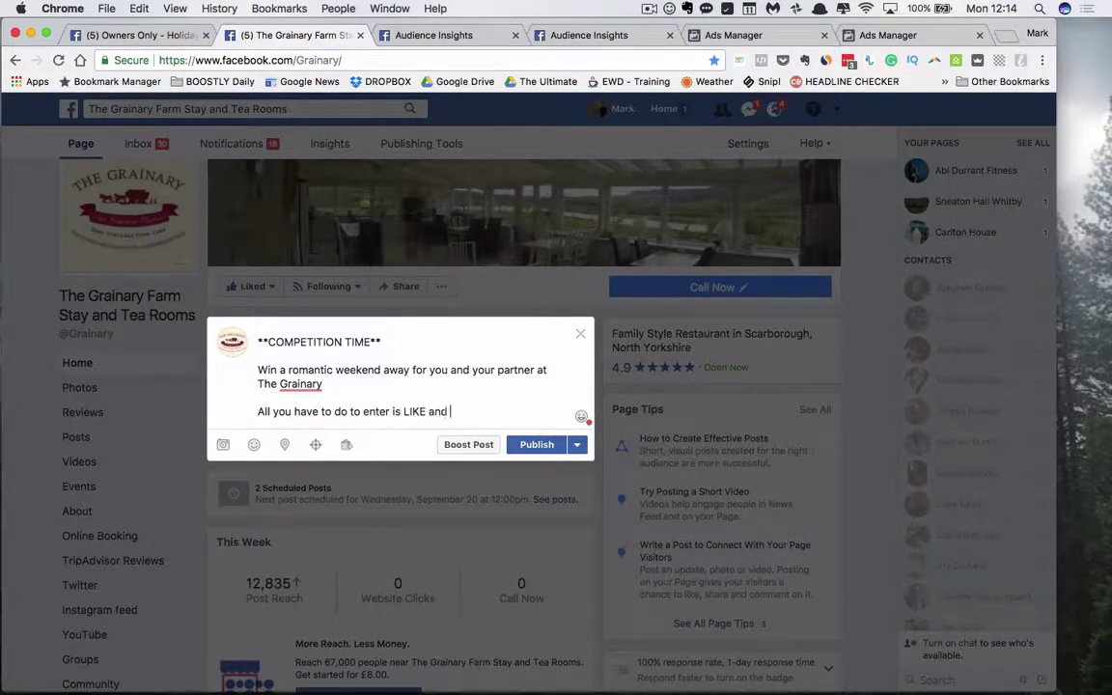
{"action": "type", "text": "SHARE this post"}
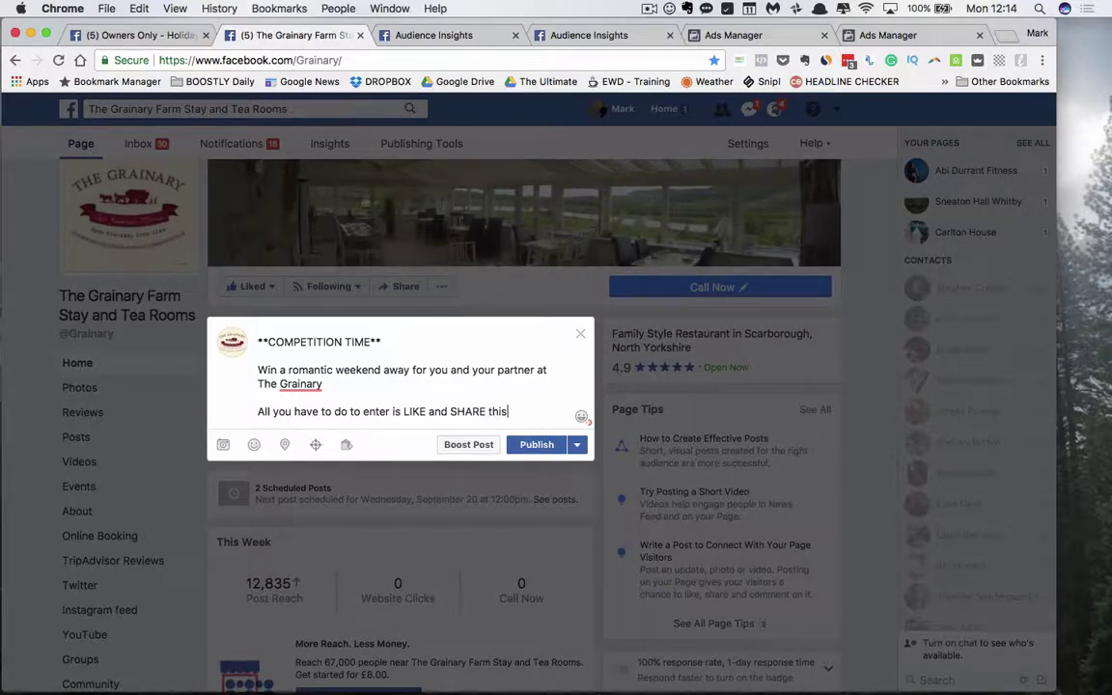
{"action": "key", "text": "Return"}
{"action": "key", "text": "Return"}
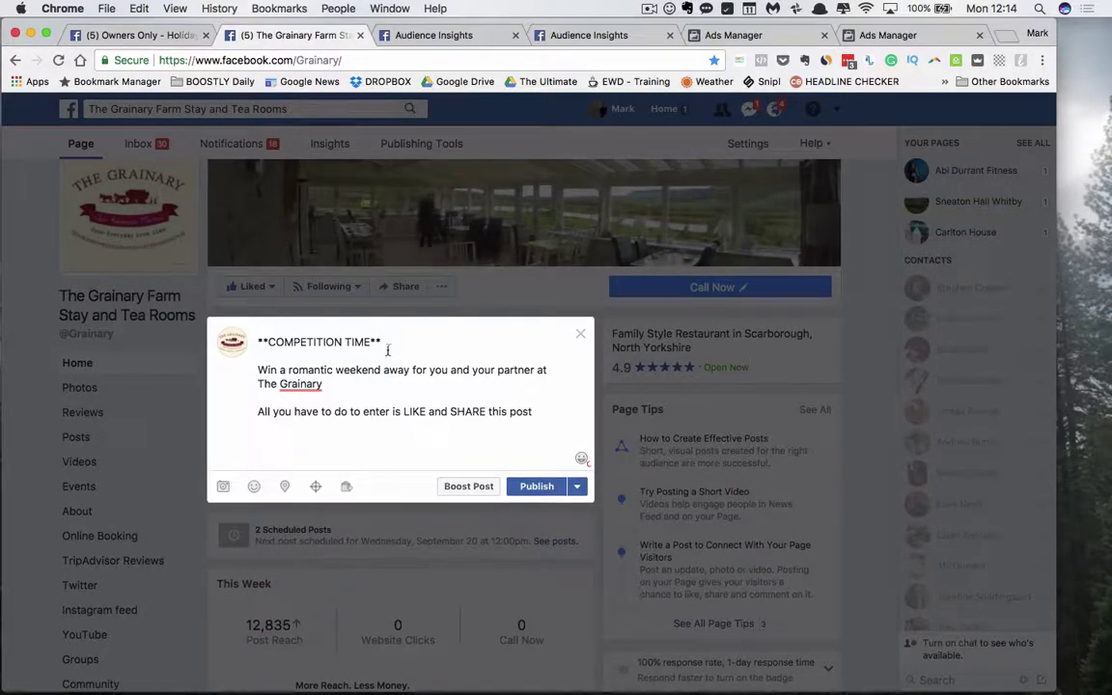
Start boosting the competition post and choose the saved audience "Grainary Competition September 2017" from the full audience list.
{"action": "left_click", "coordinate": [460, 490]}
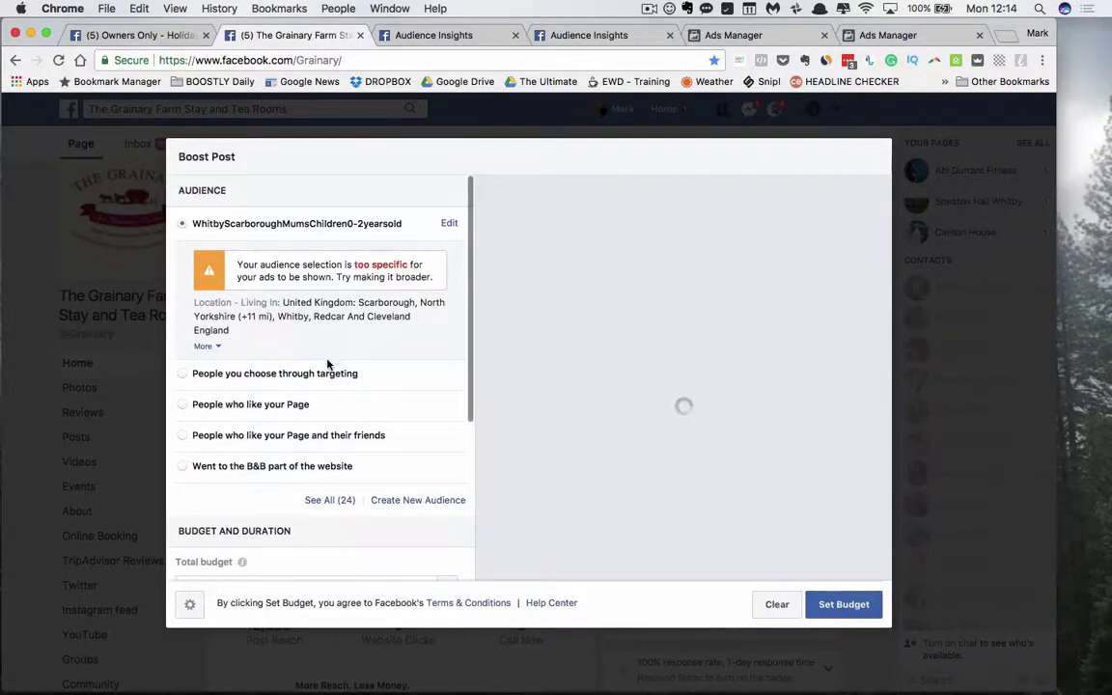
{"action": "scroll", "coordinate": [340, 384], "scroll_direction": "down", "scroll_amount": 1}
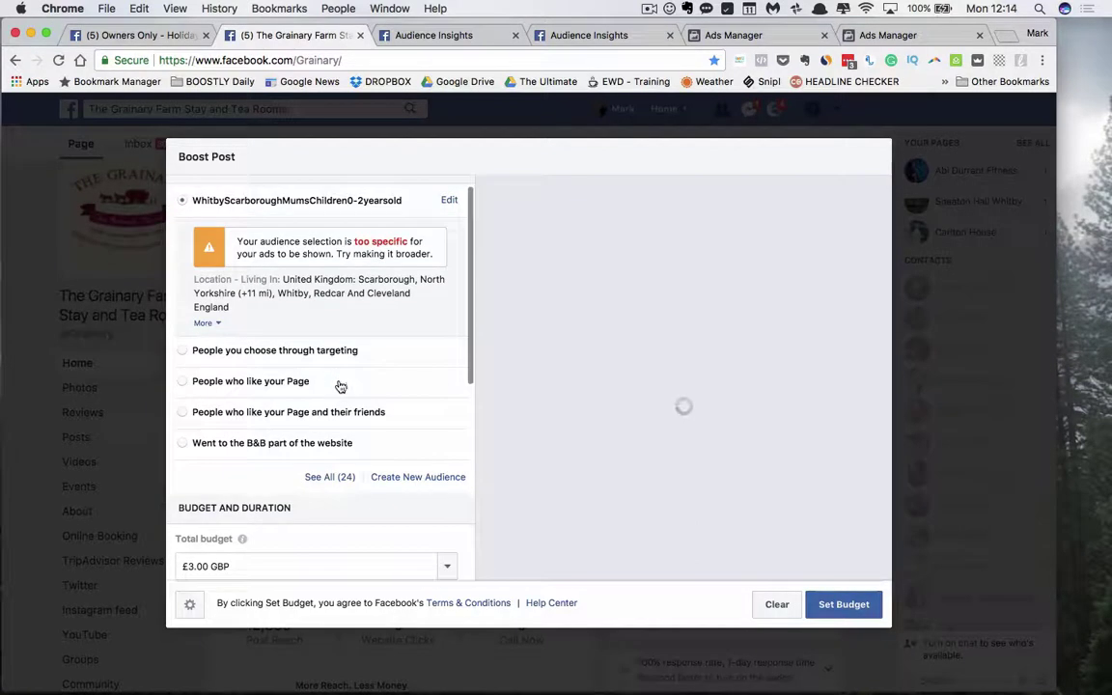
{"action": "left_click", "coordinate": [330, 477]}
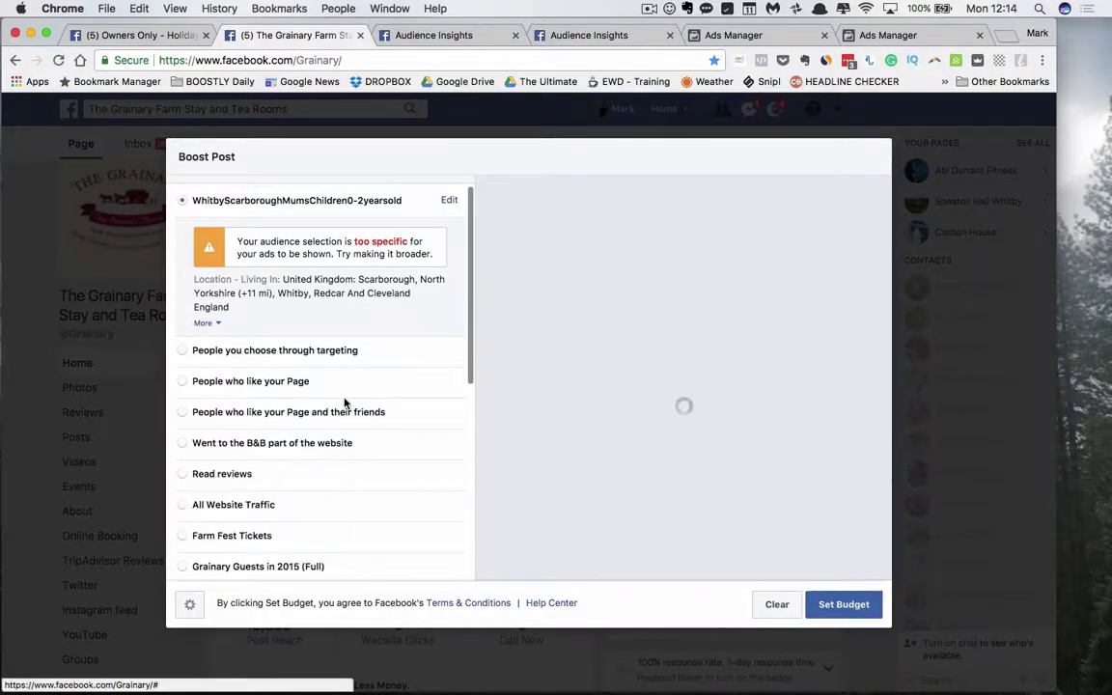
{"action": "scroll", "coordinate": [345, 403], "scroll_direction": "down", "scroll_amount": 1}
{"action": "scroll", "coordinate": [345, 404], "scroll_direction": "down", "scroll_amount": 8}
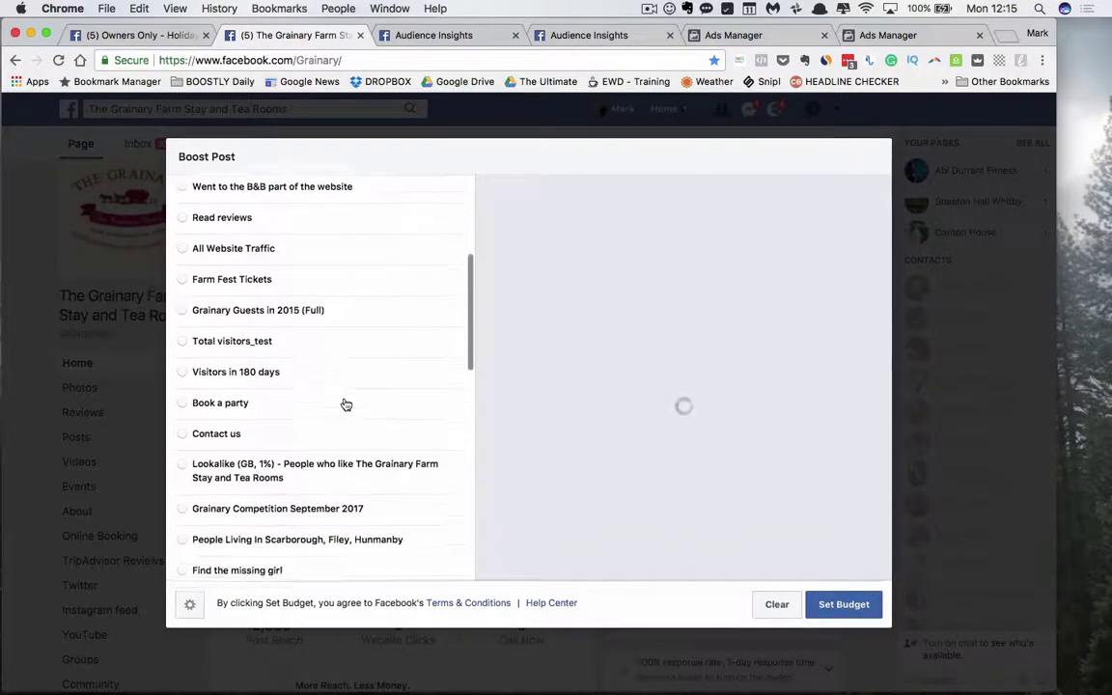
{"action": "scroll", "coordinate": [346, 403], "scroll_direction": "down", "scroll_amount": 1}
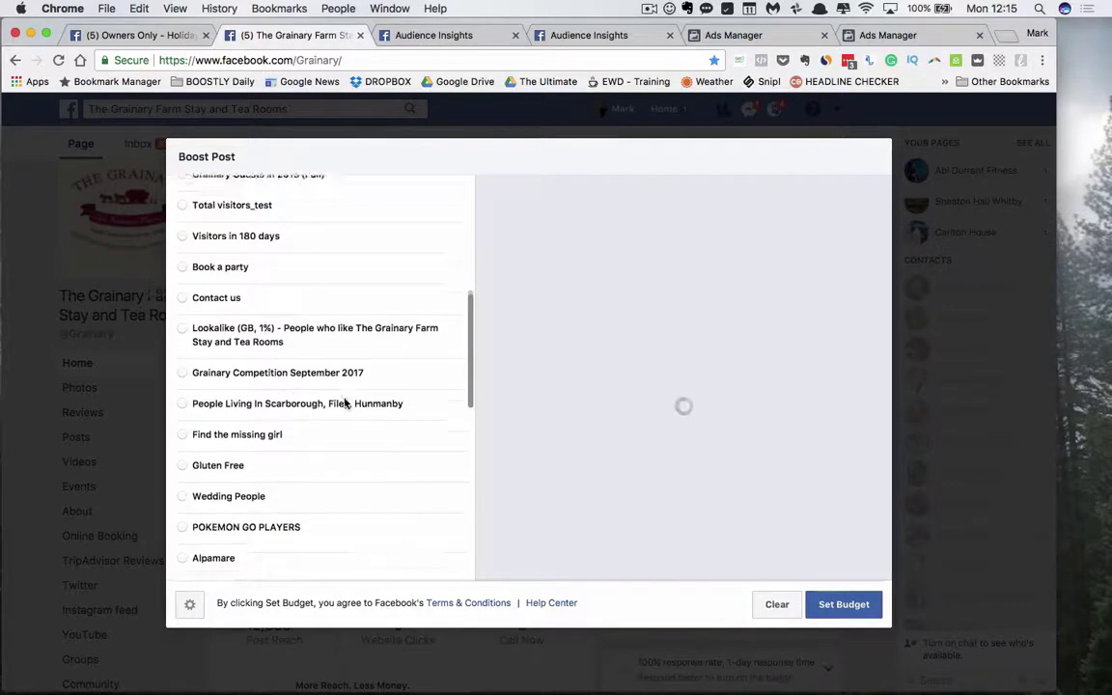
{"action": "left_click", "coordinate": [184, 367]}
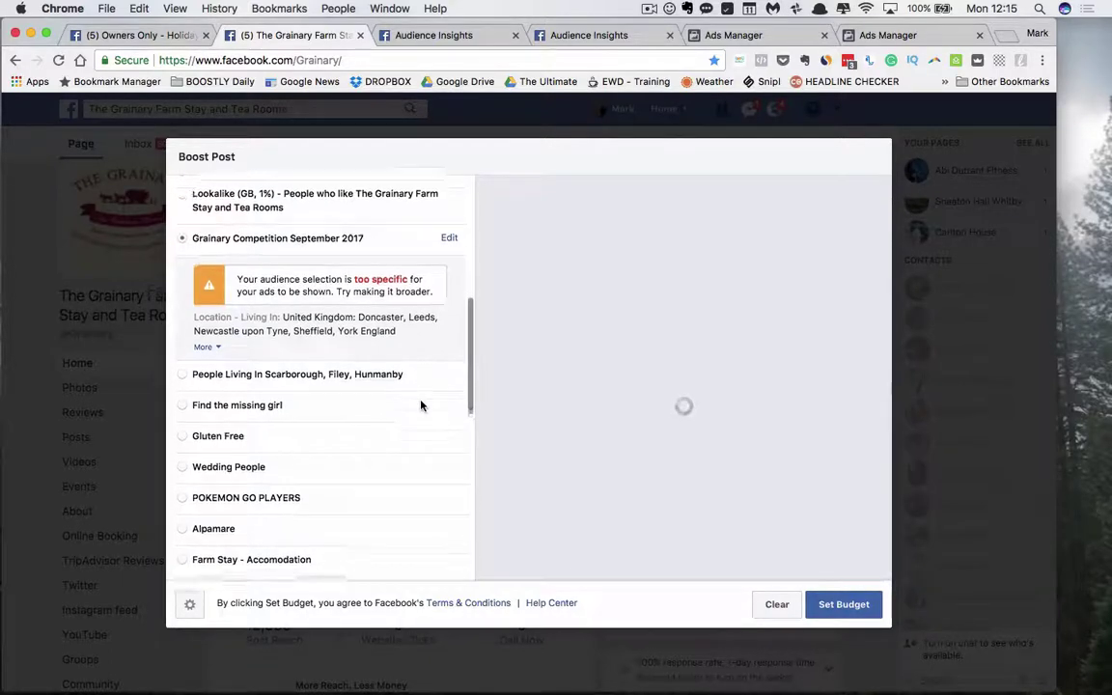
Set a custom total budget of £50 for the boost.
{"action": "scroll", "coordinate": [420, 404], "scroll_direction": "down", "scroll_amount": 6}
{"action": "scroll", "coordinate": [421, 405], "scroll_direction": "down", "scroll_amount": 2}
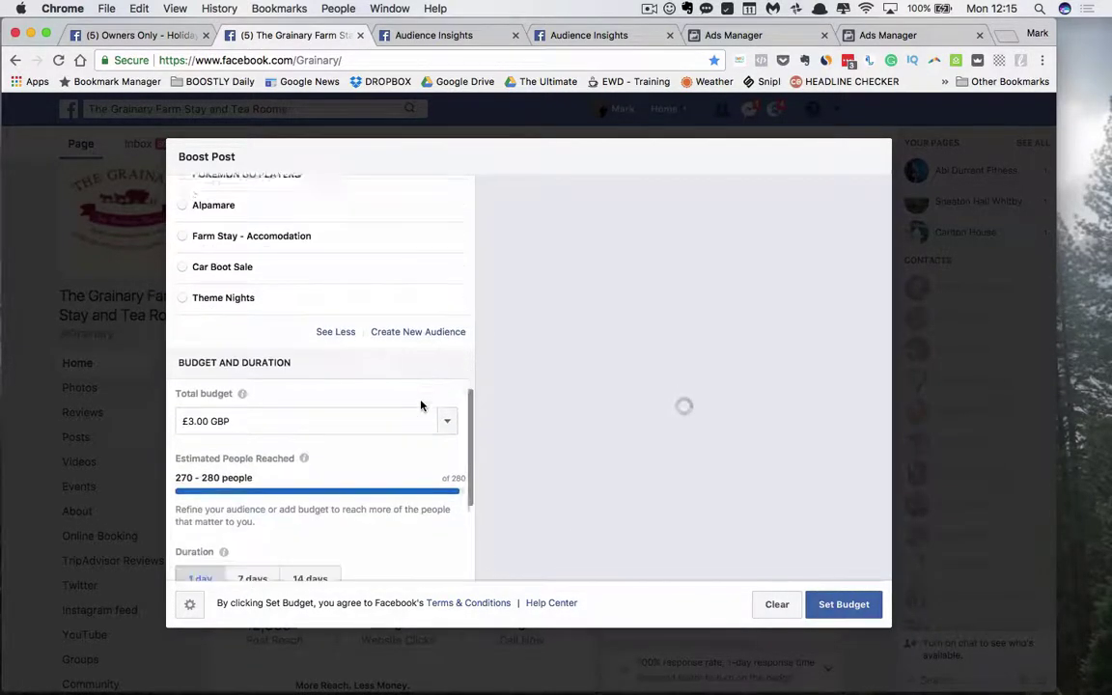
{"action": "scroll", "coordinate": [421, 405], "scroll_direction": "up", "scroll_amount": 8}
{"action": "scroll", "coordinate": [421, 405], "scroll_direction": "up", "scroll_amount": 3}
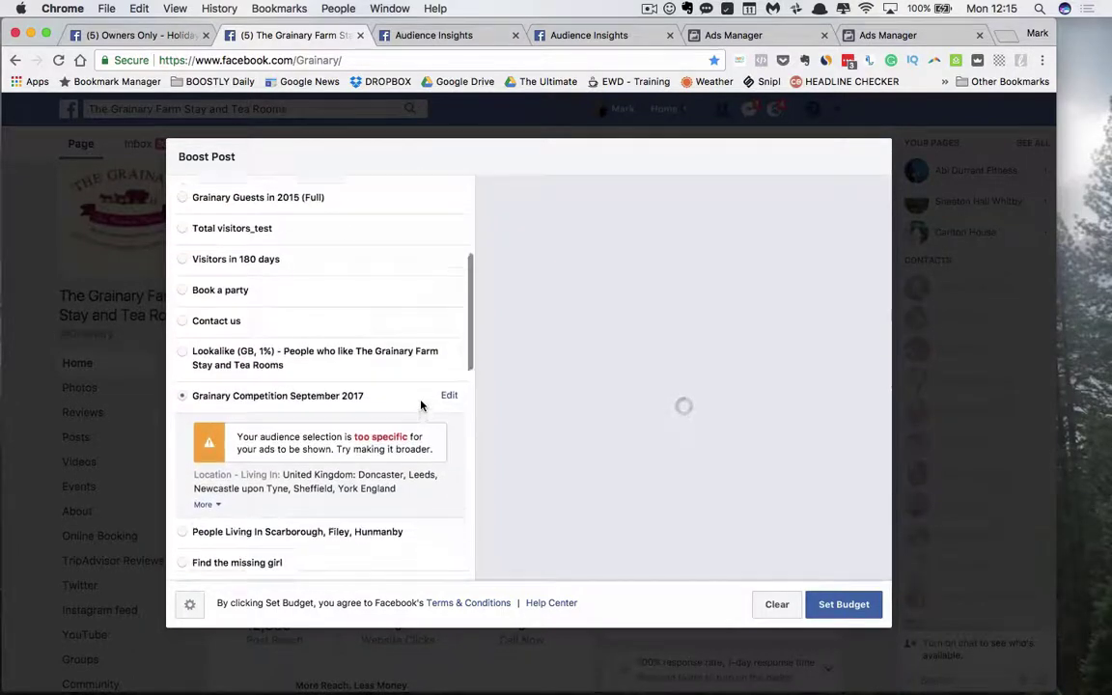
{"action": "scroll", "coordinate": [421, 406], "scroll_direction": "down", "scroll_amount": 12}
{"action": "scroll", "coordinate": [421, 406], "scroll_direction": "down", "scroll_amount": 2}
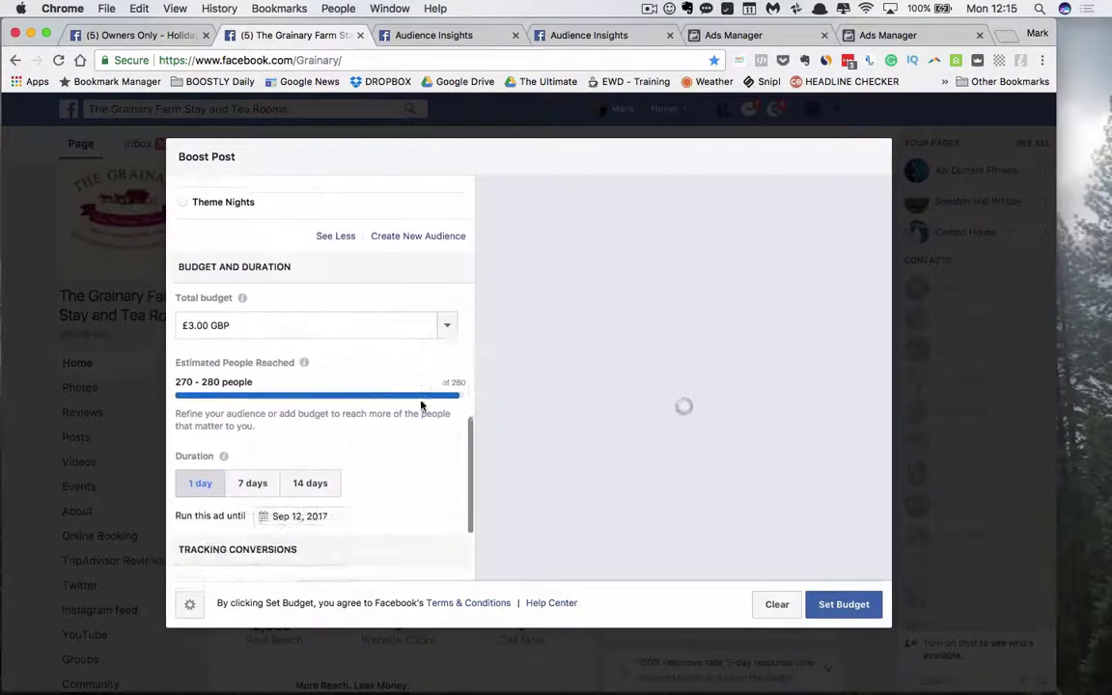
{"action": "double_click", "coordinate": [378, 325]}
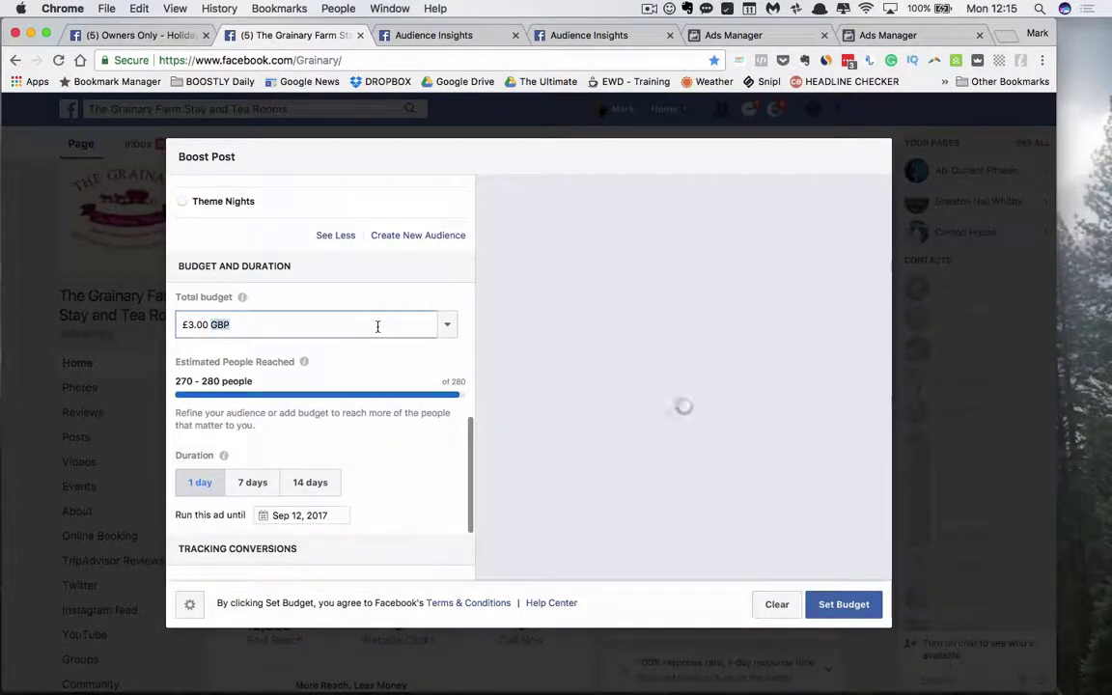
{"action": "left_click", "coordinate": [447, 326]}
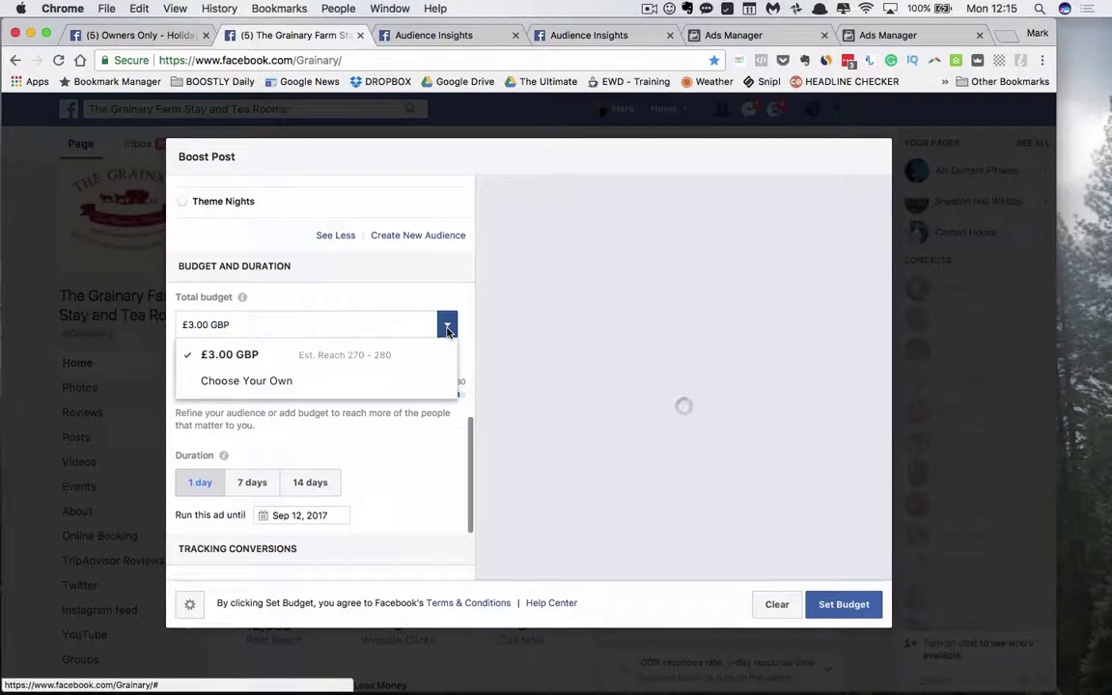
{"action": "left_click", "coordinate": [322, 386]}
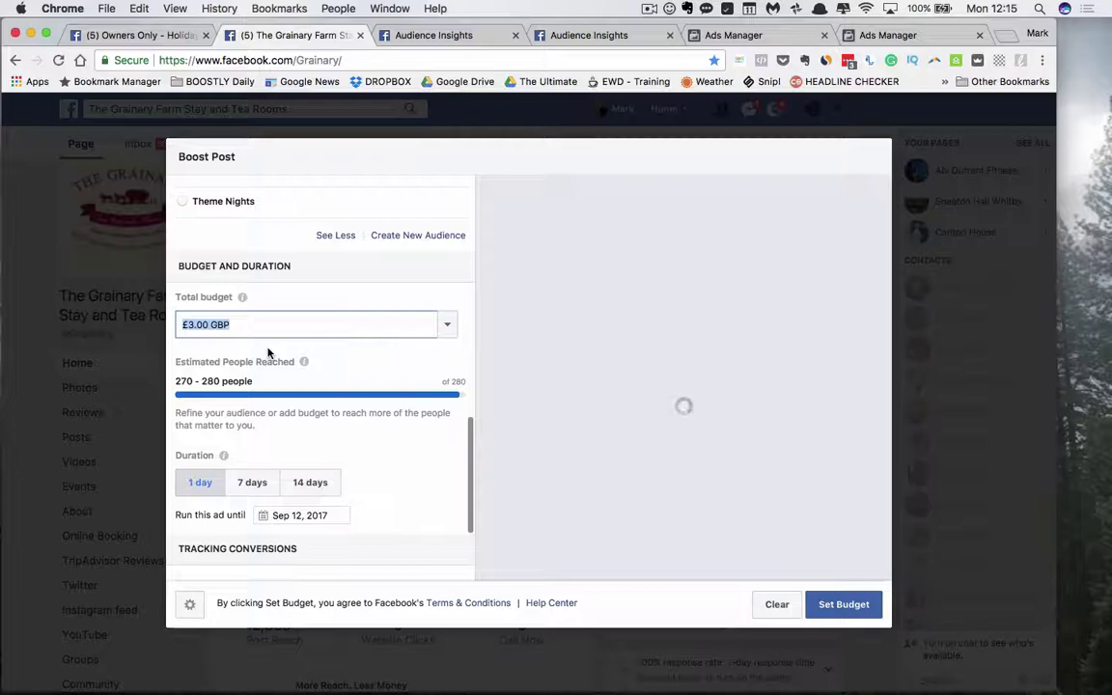
{"action": "type", "text": "50"}
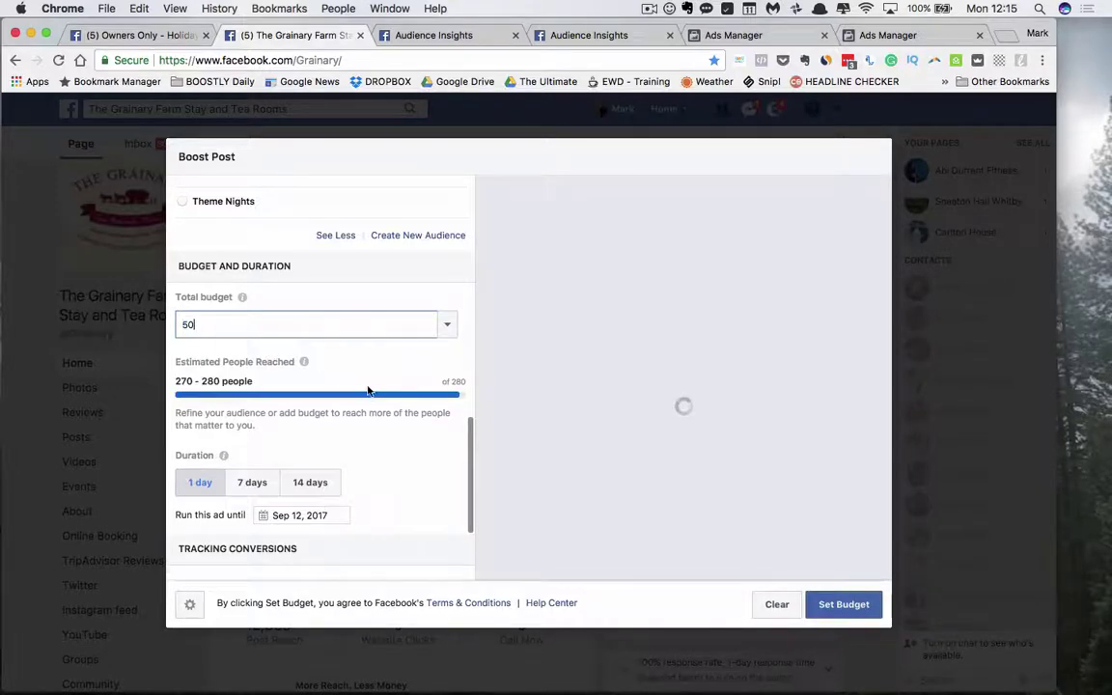
Try a boost duration of 14 days, switch to 7 days for comparison, and return to 14 days.
{"action": "scroll", "coordinate": [413, 415], "scroll_direction": "down", "scroll_amount": 5}
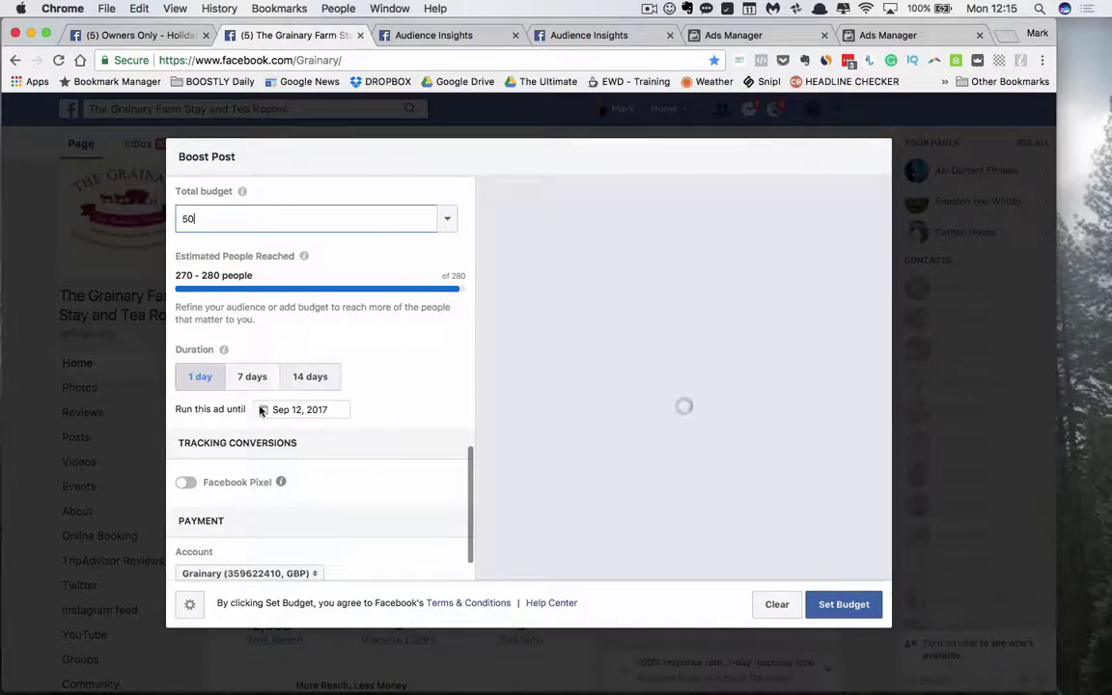
{"action": "left_click", "coordinate": [302, 383]}
{"action": "scroll", "coordinate": [397, 390], "scroll_direction": "down", "scroll_amount": 1}
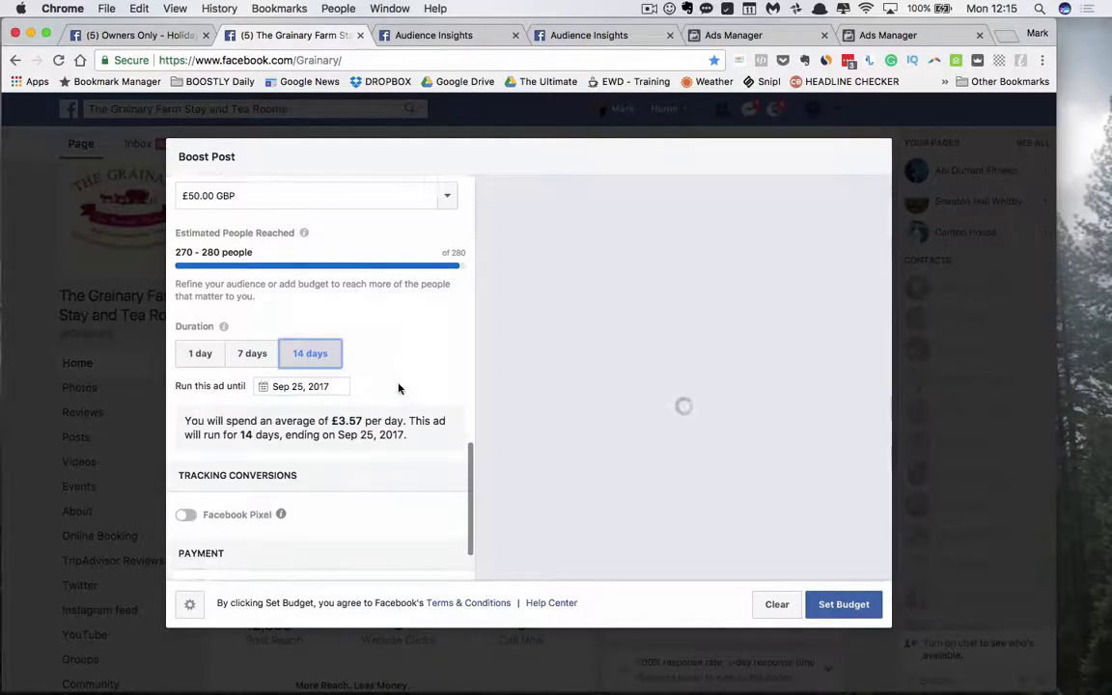
{"action": "scroll", "coordinate": [397, 390], "scroll_direction": "up", "scroll_amount": 2}
{"action": "left_click", "coordinate": [250, 401]}
{"action": "scroll", "coordinate": [382, 409], "scroll_direction": "down", "scroll_amount": 1}
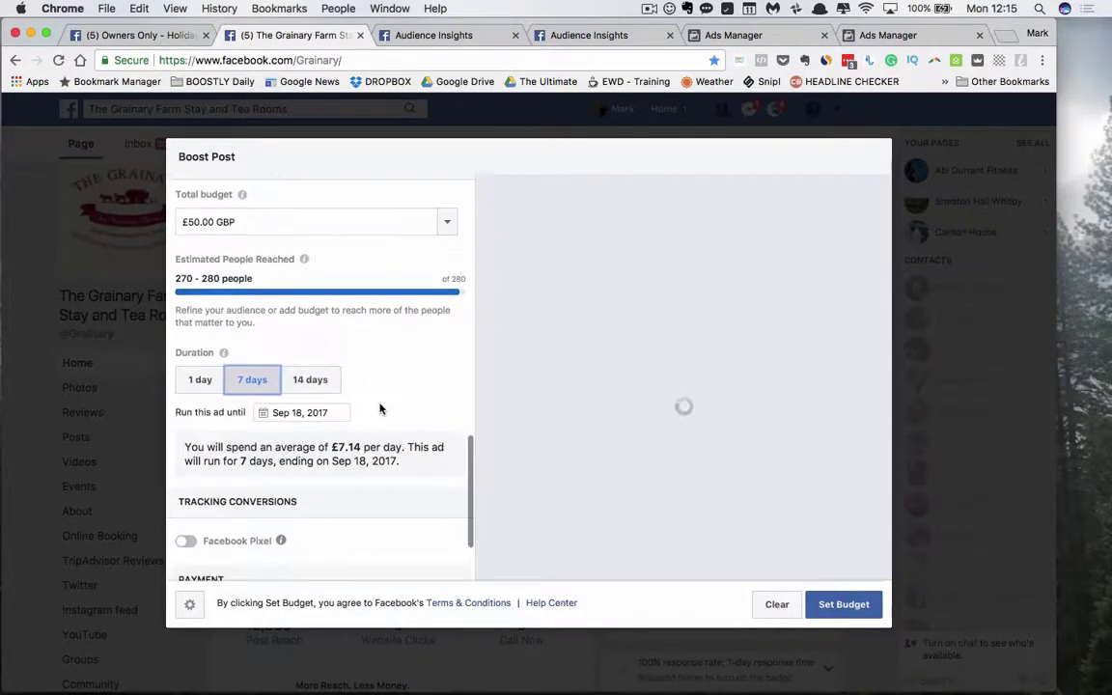
{"action": "left_click", "coordinate": [307, 379]}
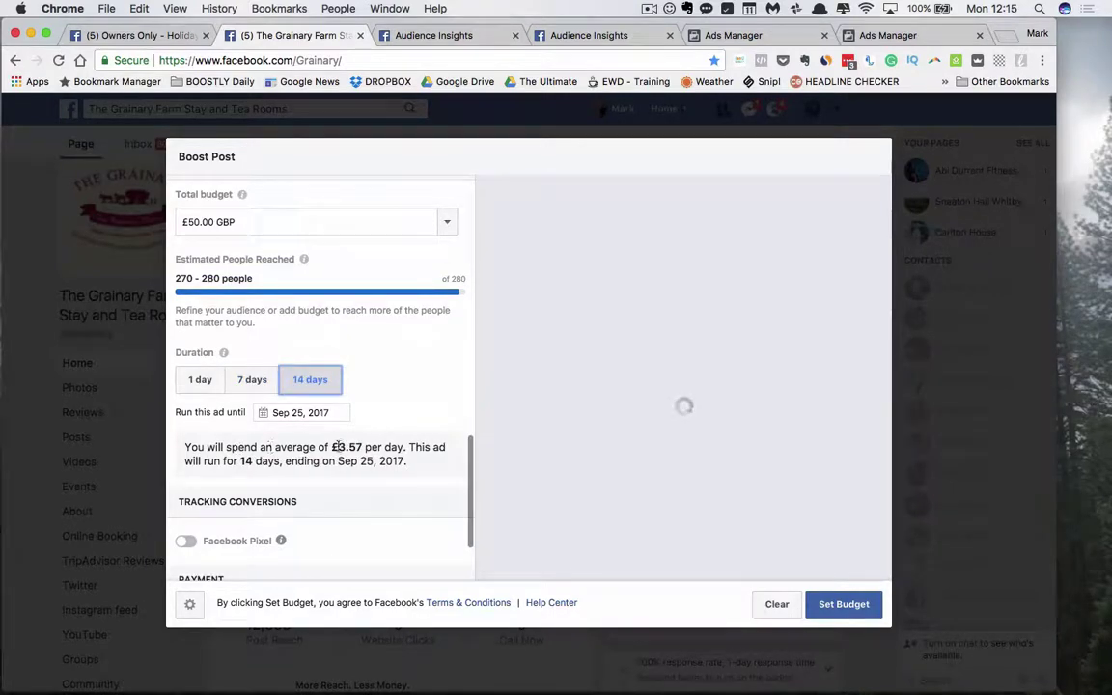
{"action": "scroll", "coordinate": [403, 403], "scroll_direction": "down", "scroll_amount": 1}
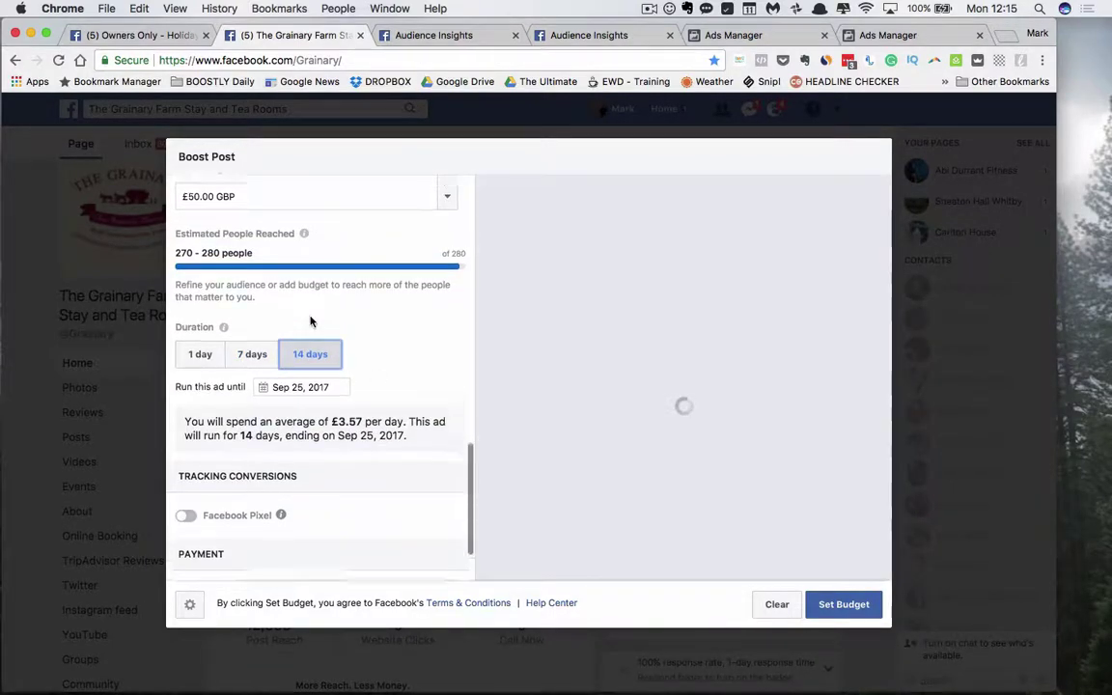
{"action": "scroll", "coordinate": [313, 321], "scroll_direction": "up", "scroll_amount": 1}
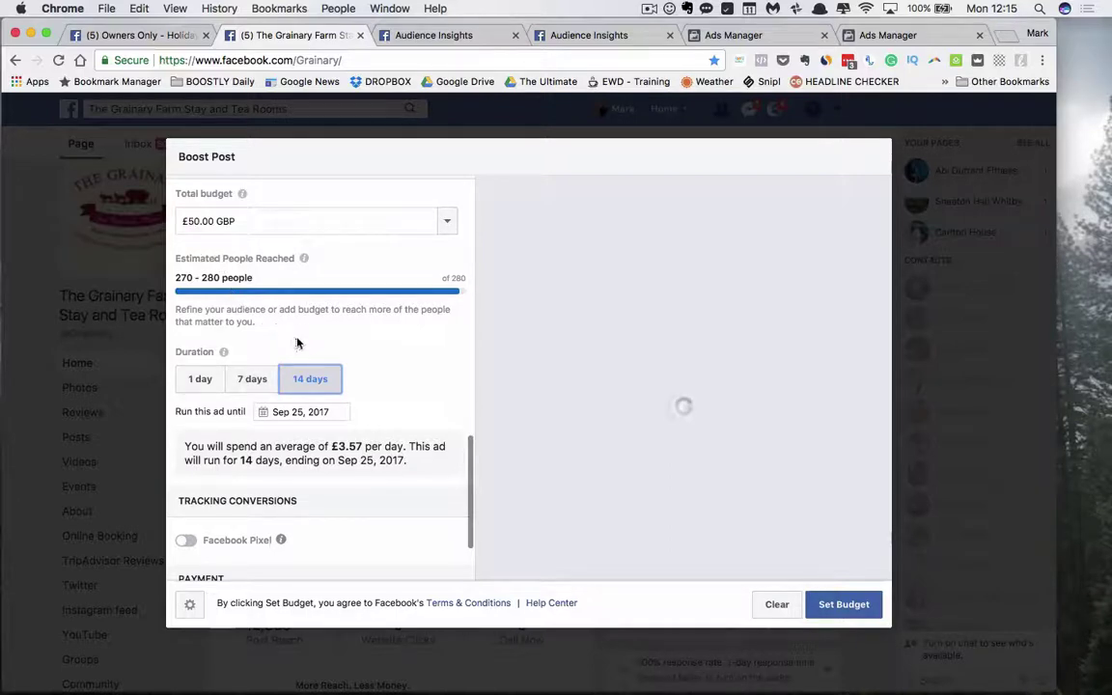
Set the boost duration to 7 days and the total budget to £70.
{"action": "left_click", "coordinate": [253, 378]}
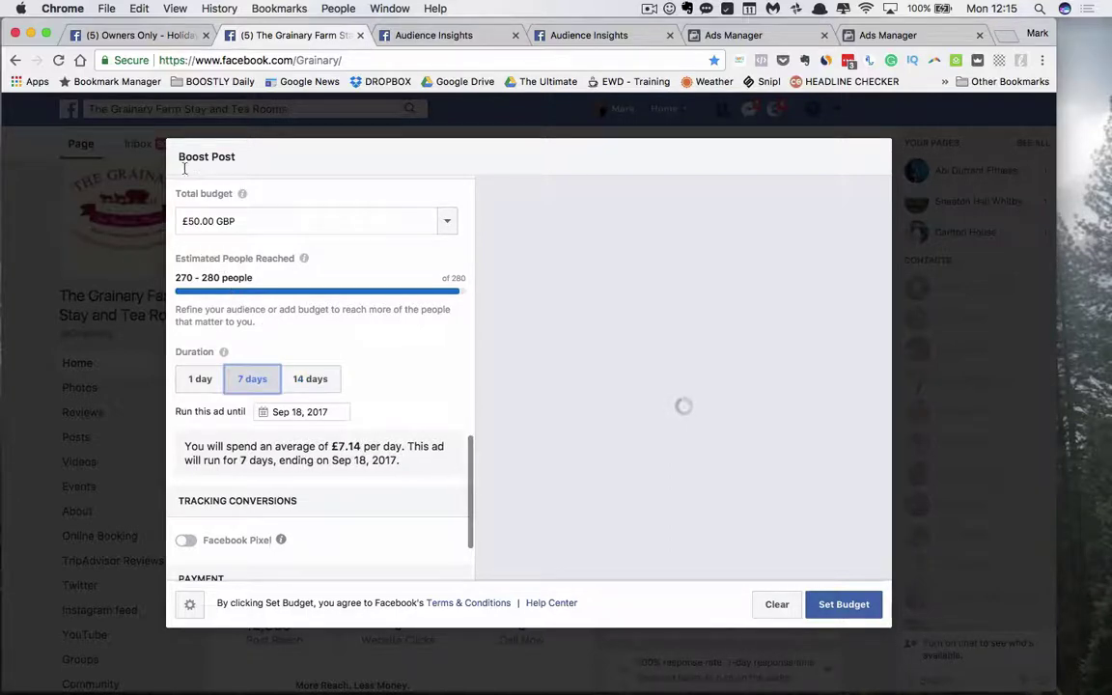
{"action": "double_click", "coordinate": [190, 220]}
{"action": "type", "text": "70"}
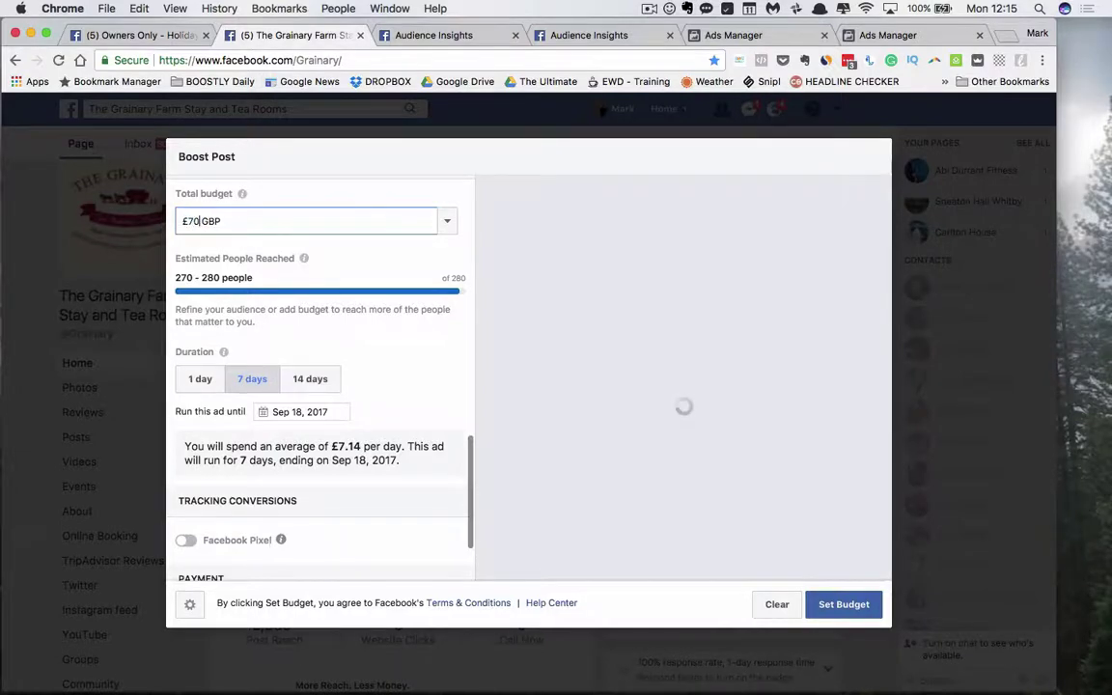
{"action": "scroll", "coordinate": [430, 377], "scroll_direction": "down", "scroll_amount": 1}
{"action": "scroll", "coordinate": [431, 377], "scroll_direction": "down", "scroll_amount": 1}
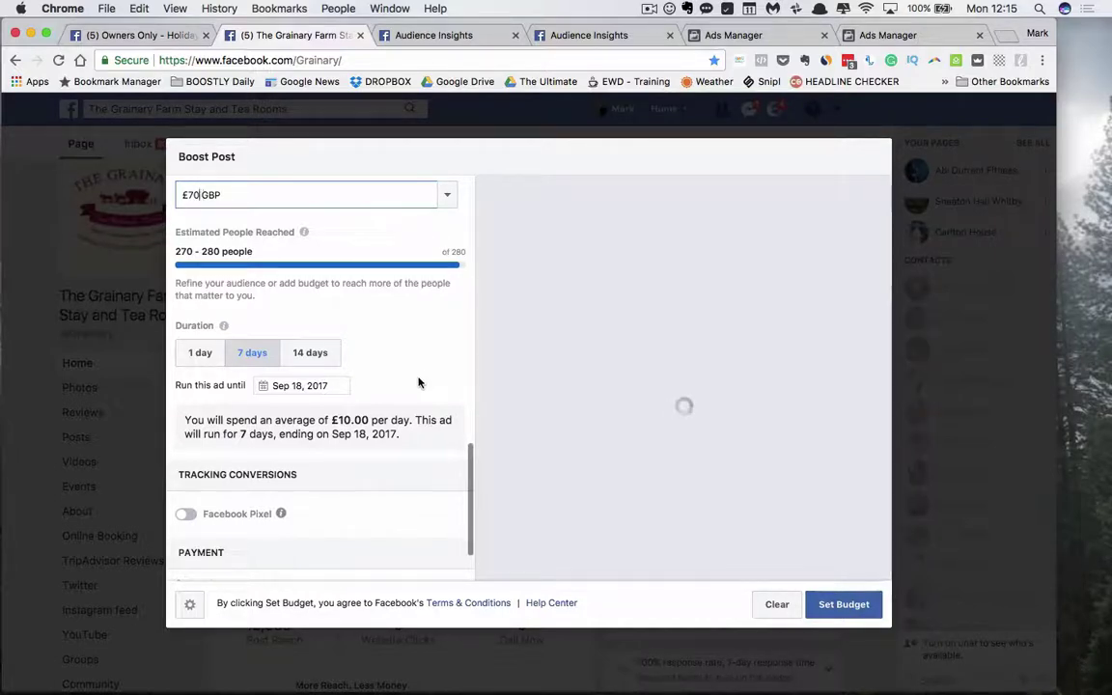
{"action": "scroll", "coordinate": [418, 383], "scroll_direction": "down", "scroll_amount": 1}
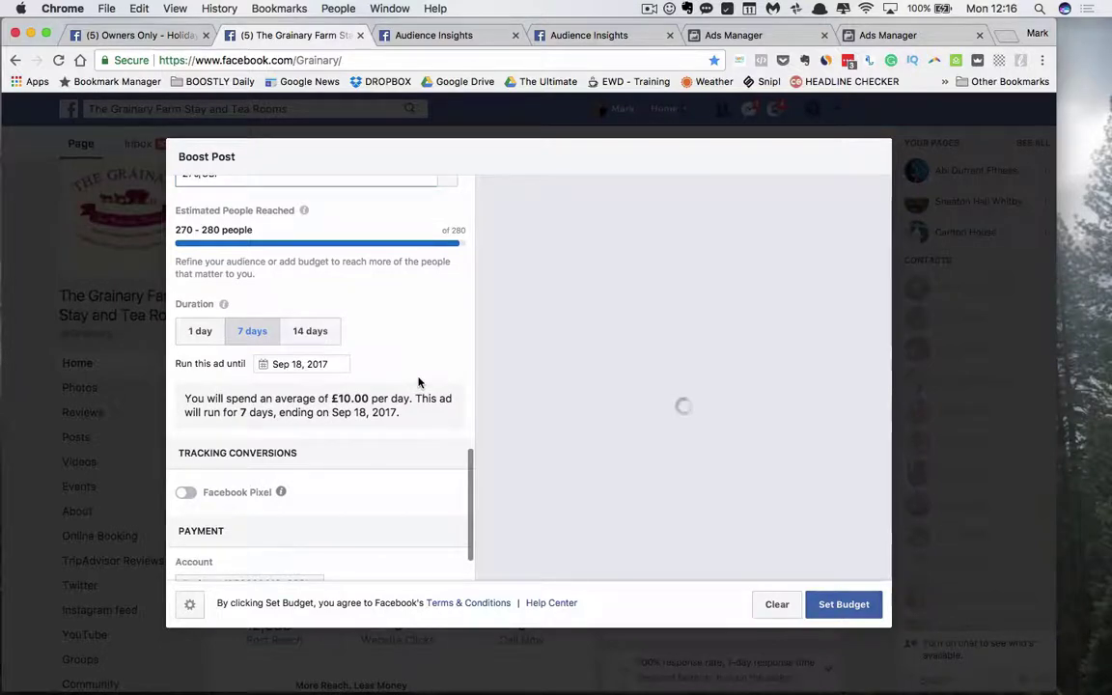
{"action": "scroll", "coordinate": [419, 383], "scroll_direction": "up", "scroll_amount": 4}
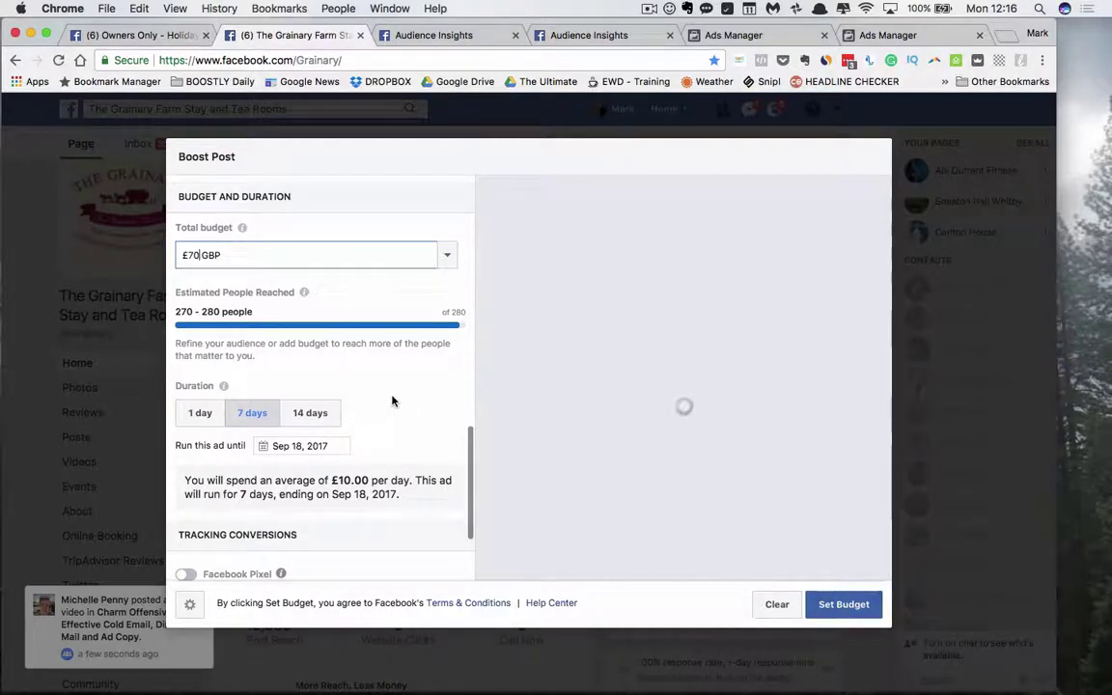
Examine the boost's Facebook Pixel tracking option and the targeting summary of the selected competition audience.
{"action": "scroll", "coordinate": [392, 400], "scroll_direction": "down", "scroll_amount": 5}
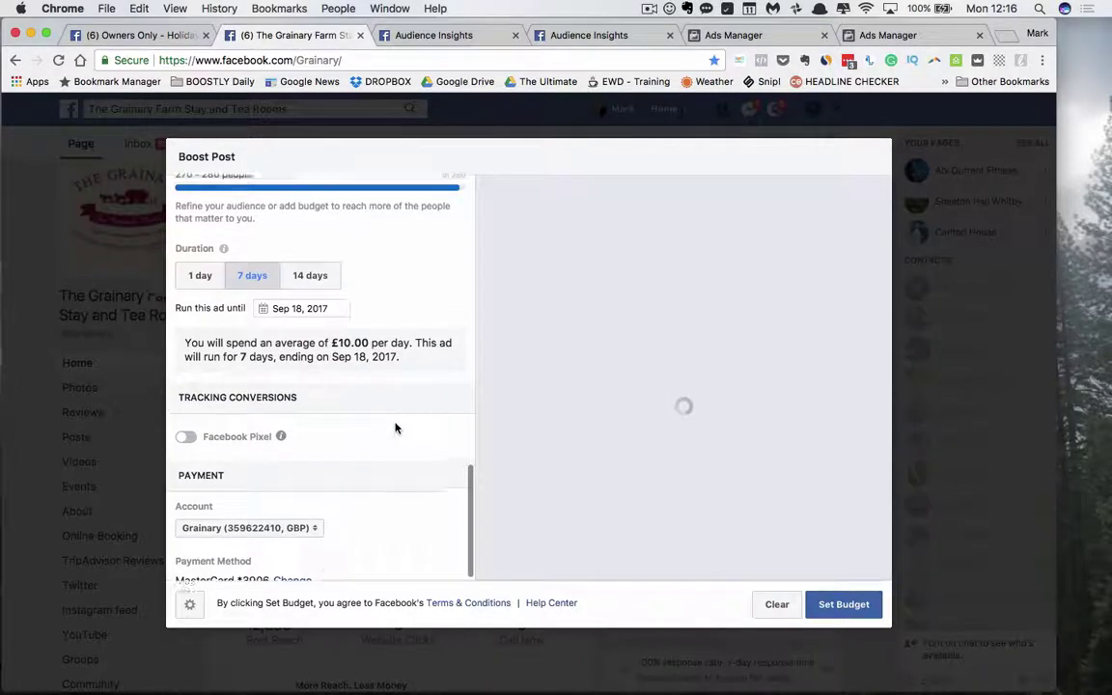
{"action": "left_click", "coordinate": [185, 420]}
{"action": "scroll", "coordinate": [382, 451], "scroll_direction": "up", "scroll_amount": 5}
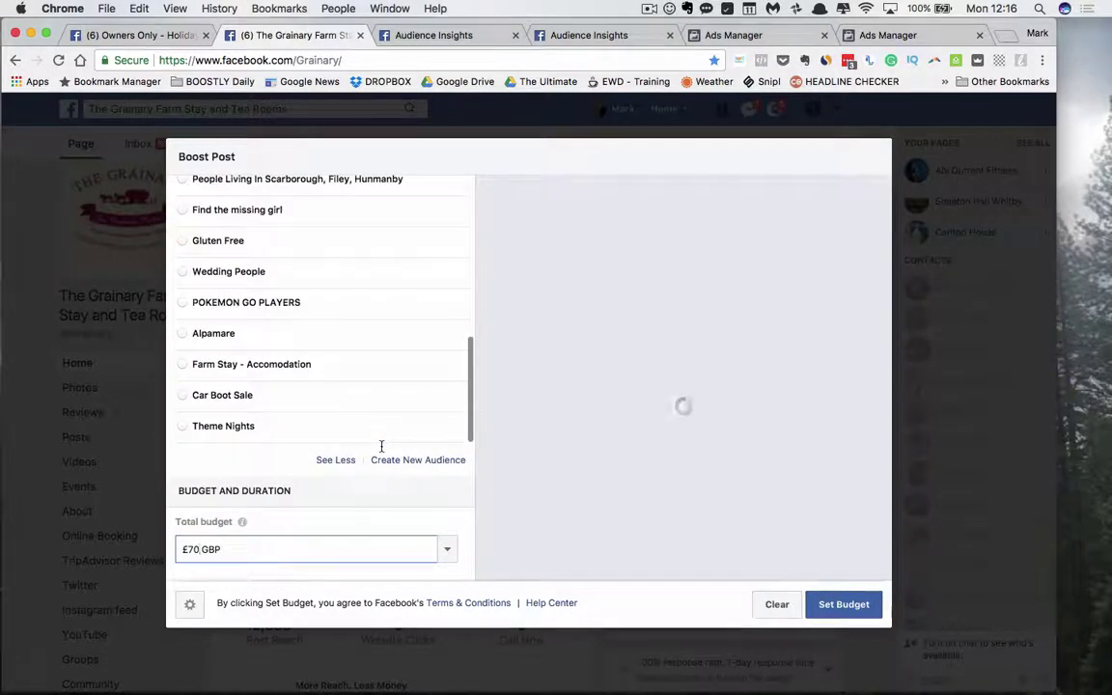
{"action": "scroll", "coordinate": [381, 447], "scroll_direction": "up", "scroll_amount": 4}
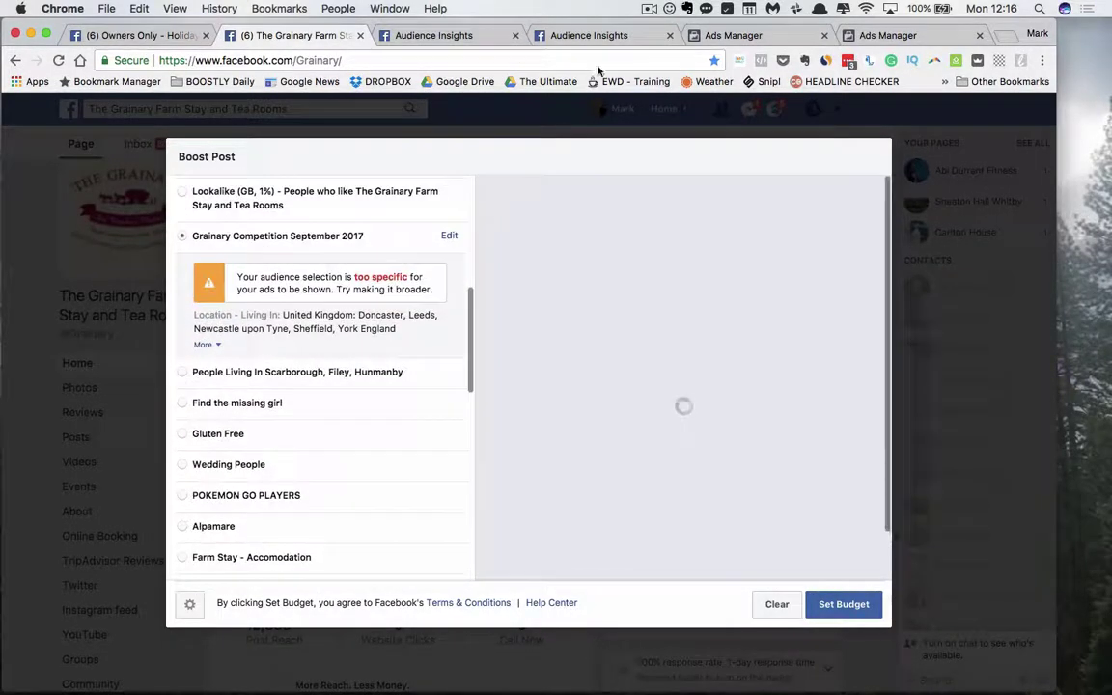
Switch to Audience Insights and review the targeting criteria and activity of the "Grainary Competition September 2017" audience.
{"action": "left_click", "coordinate": [590, 34]}
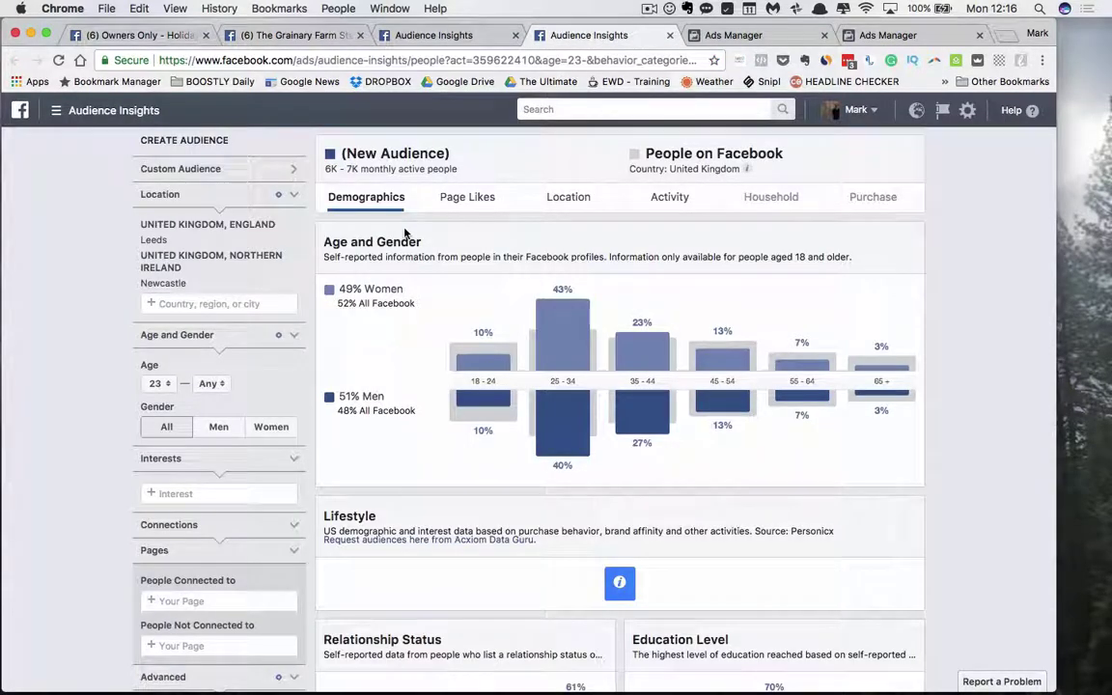
{"action": "left_click", "coordinate": [391, 35]}
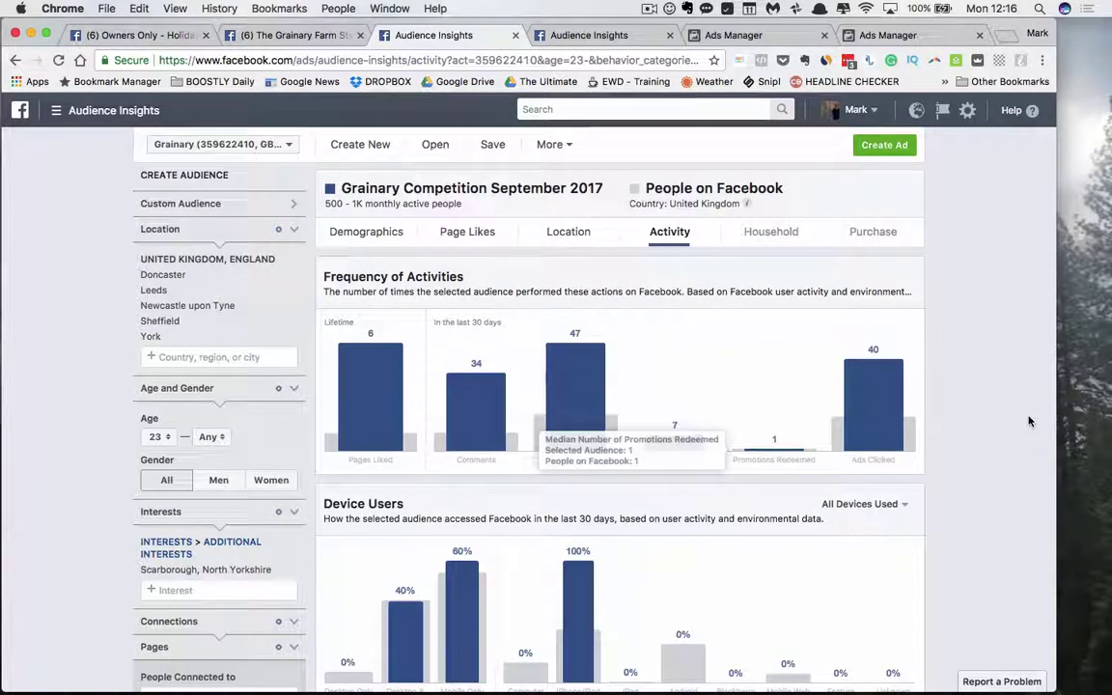
{"action": "scroll", "coordinate": [1029, 421], "scroll_direction": "down", "scroll_amount": 8}
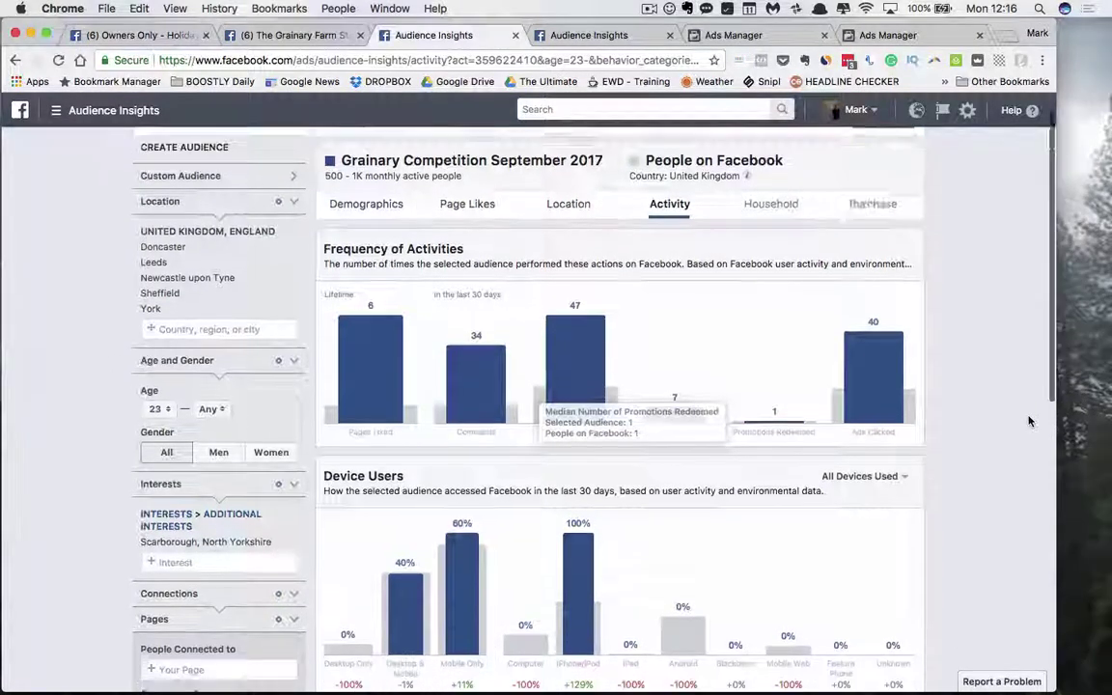
{"action": "scroll", "coordinate": [1029, 421], "scroll_direction": "up", "scroll_amount": 8}
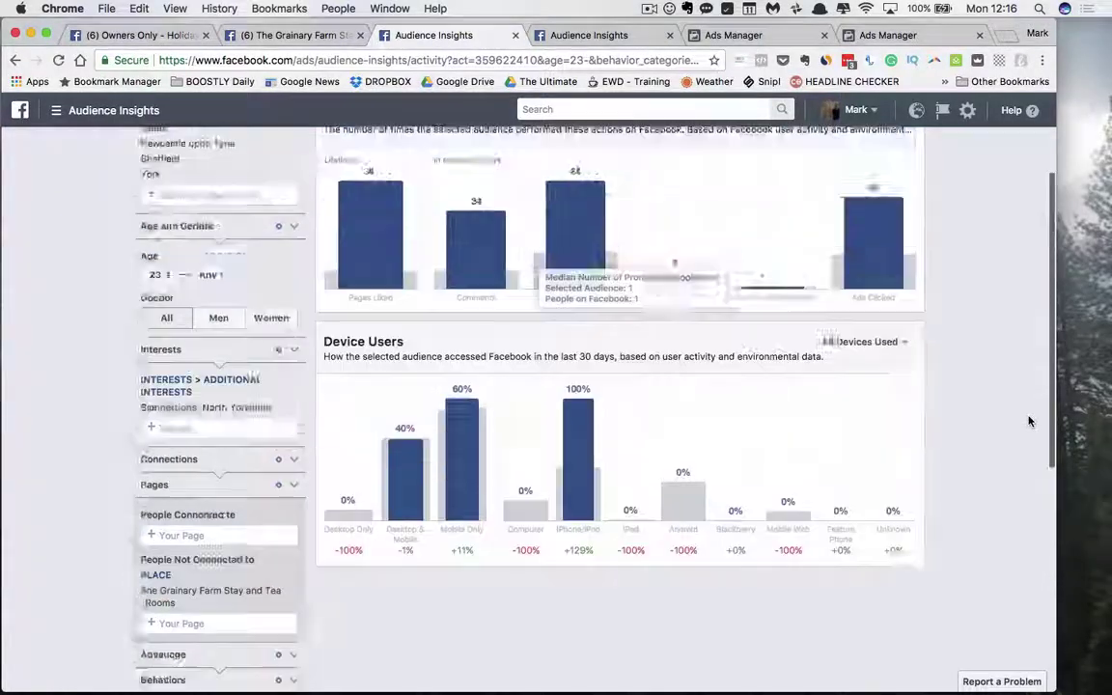